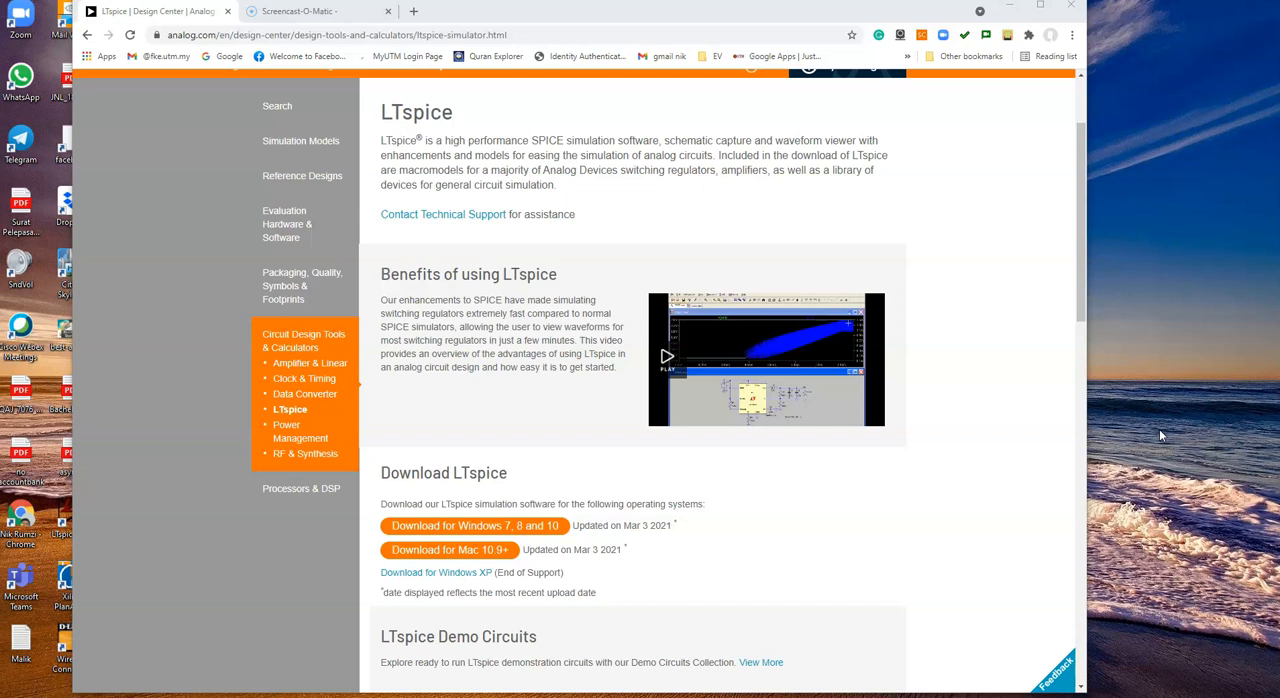
Step: Look over the PP 2.5 and PP 2.7 circuits in the PDF, and return to the LTspice download page
key("ctrl+super+Right")
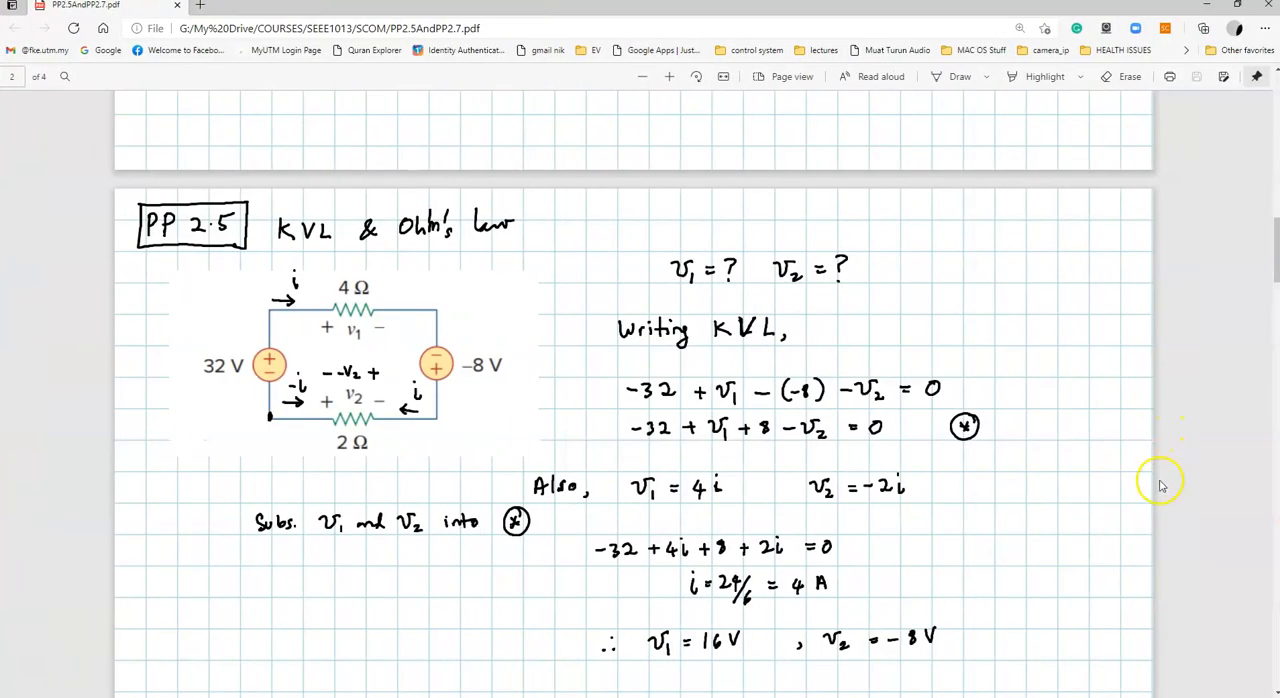
scroll(1113, 490, "down", 10)
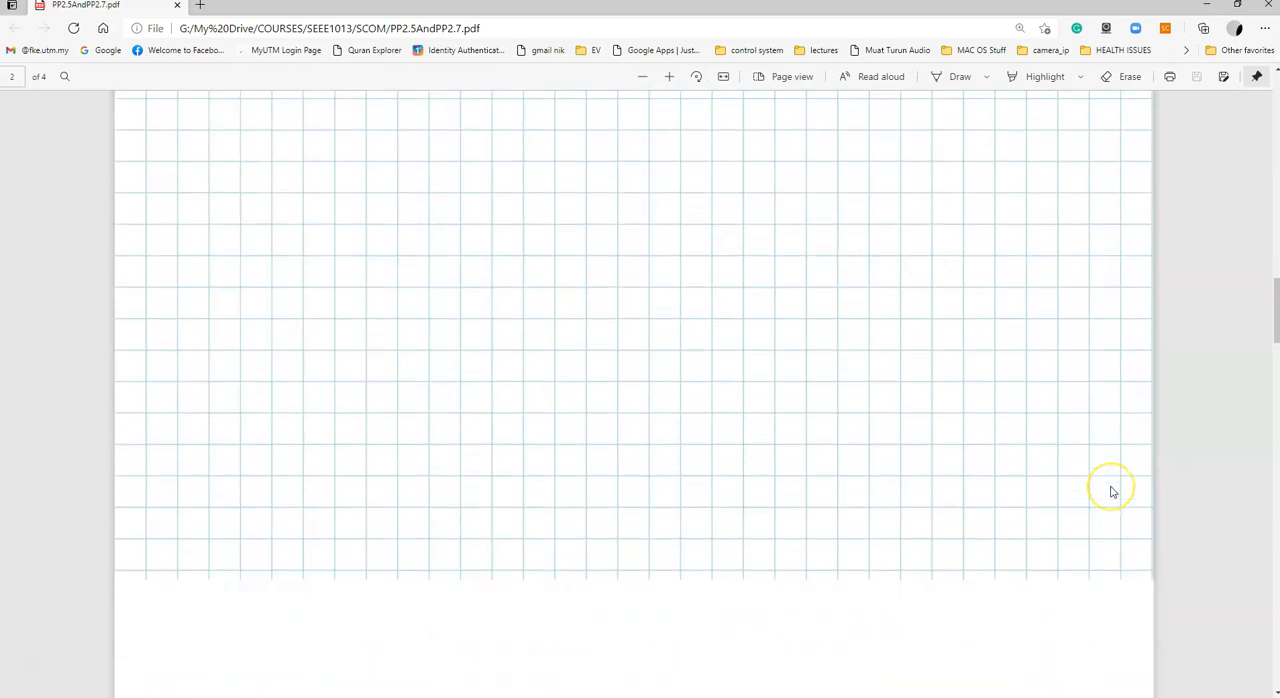
scroll(1113, 491, "down", 5)
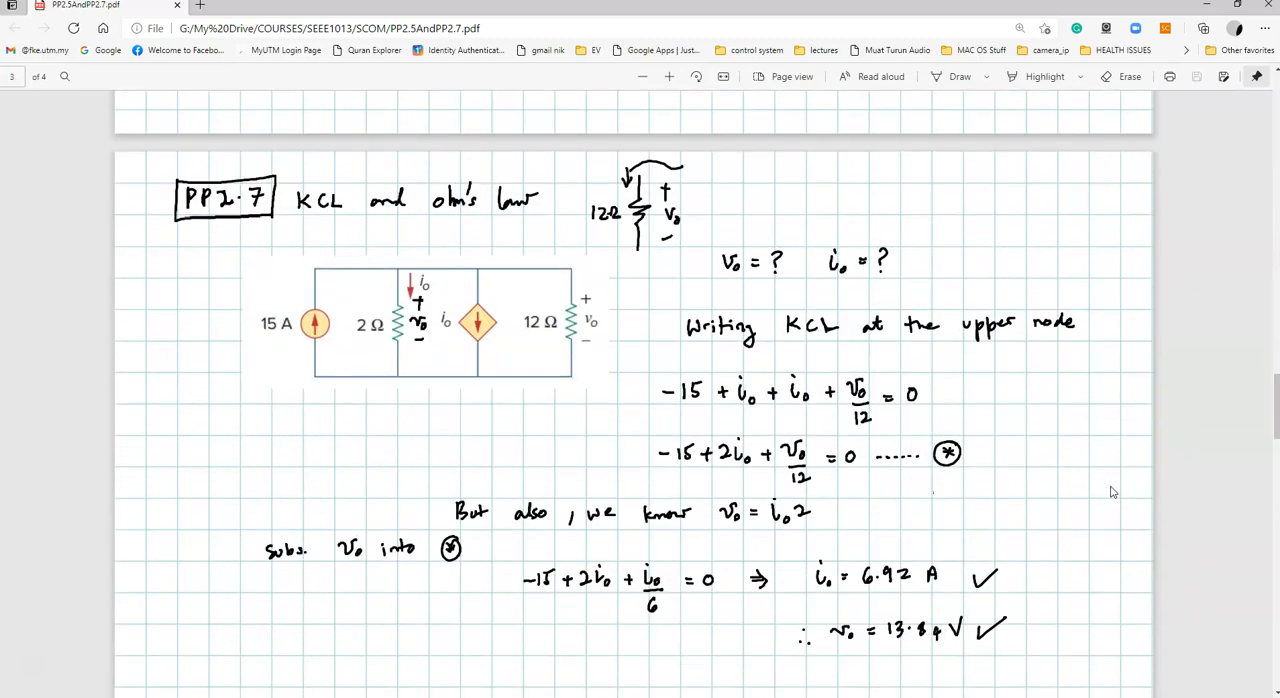
scroll(1113, 492, "up", 15)
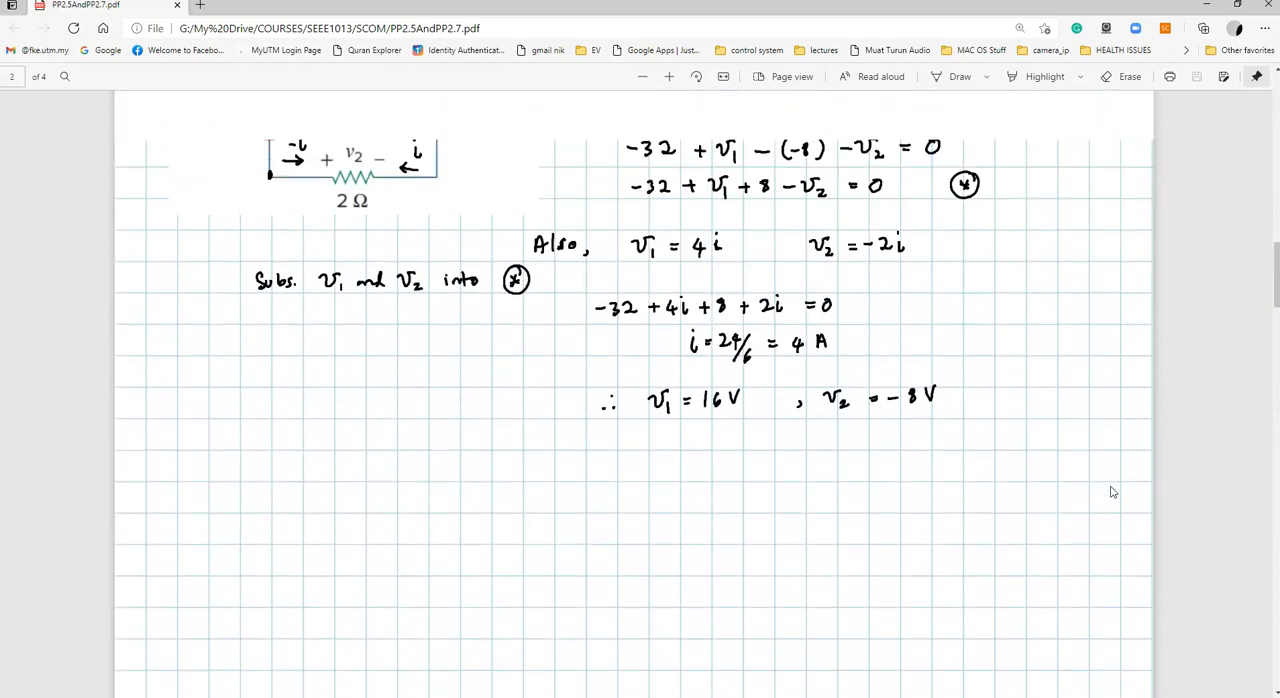
key("ctrl+super+Left")
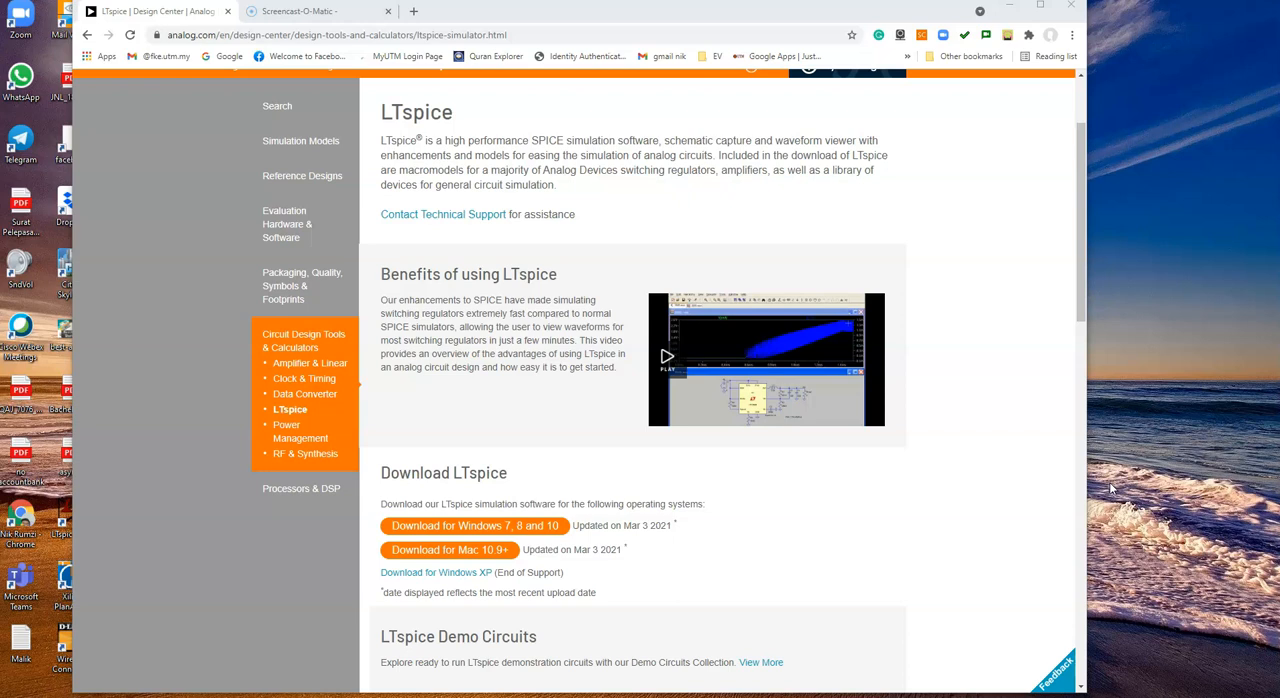
Step: Search Google for "download ltspice" in a new tab and open the Analog Devices LTspice Design Center result
left_click(413, 11)
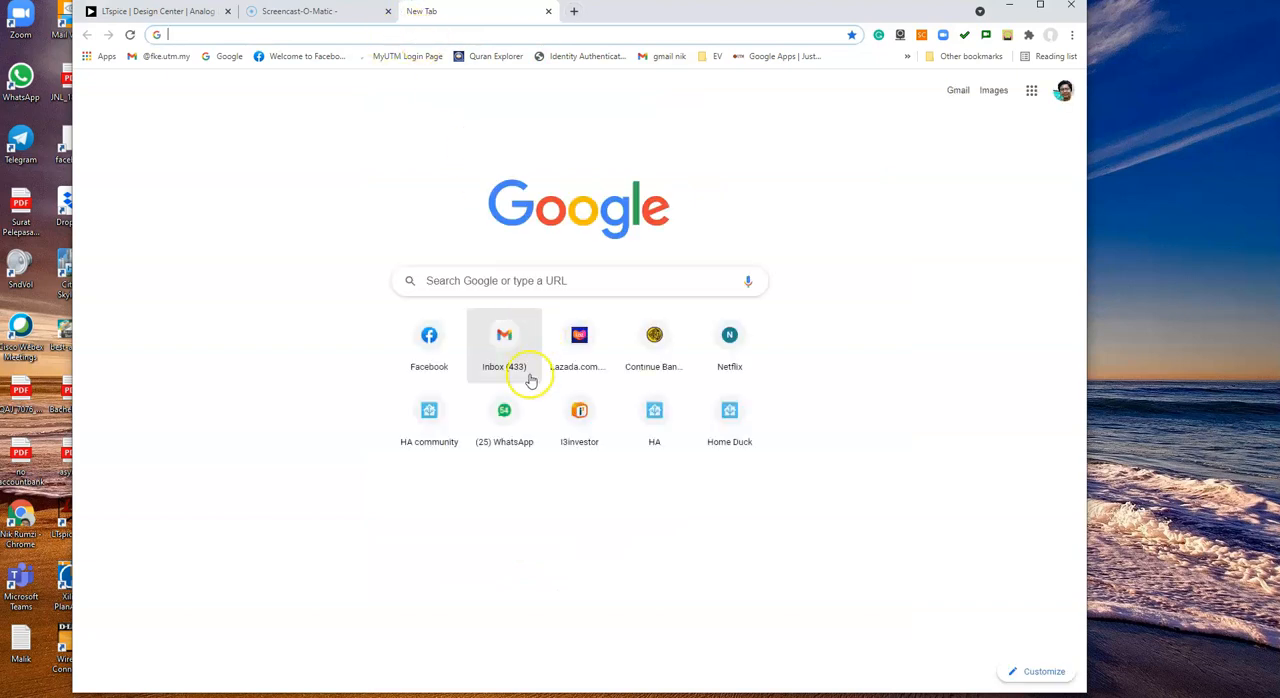
left_click(495, 270)
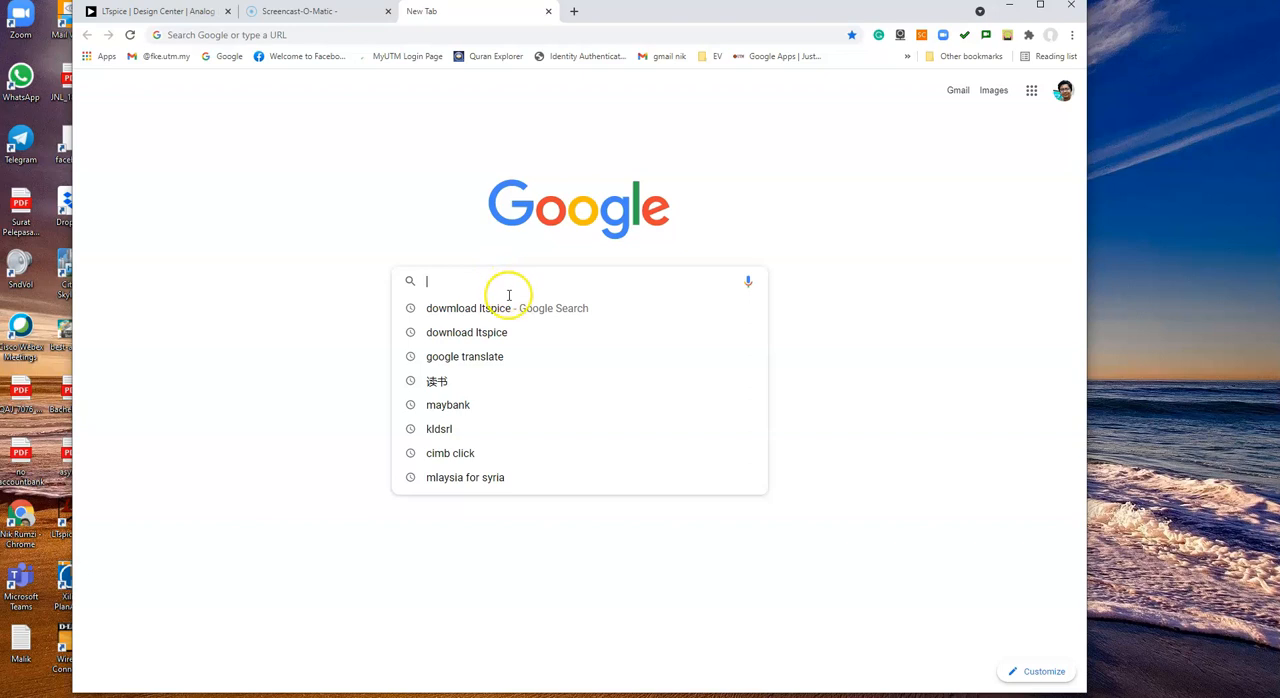
left_click(492, 310)
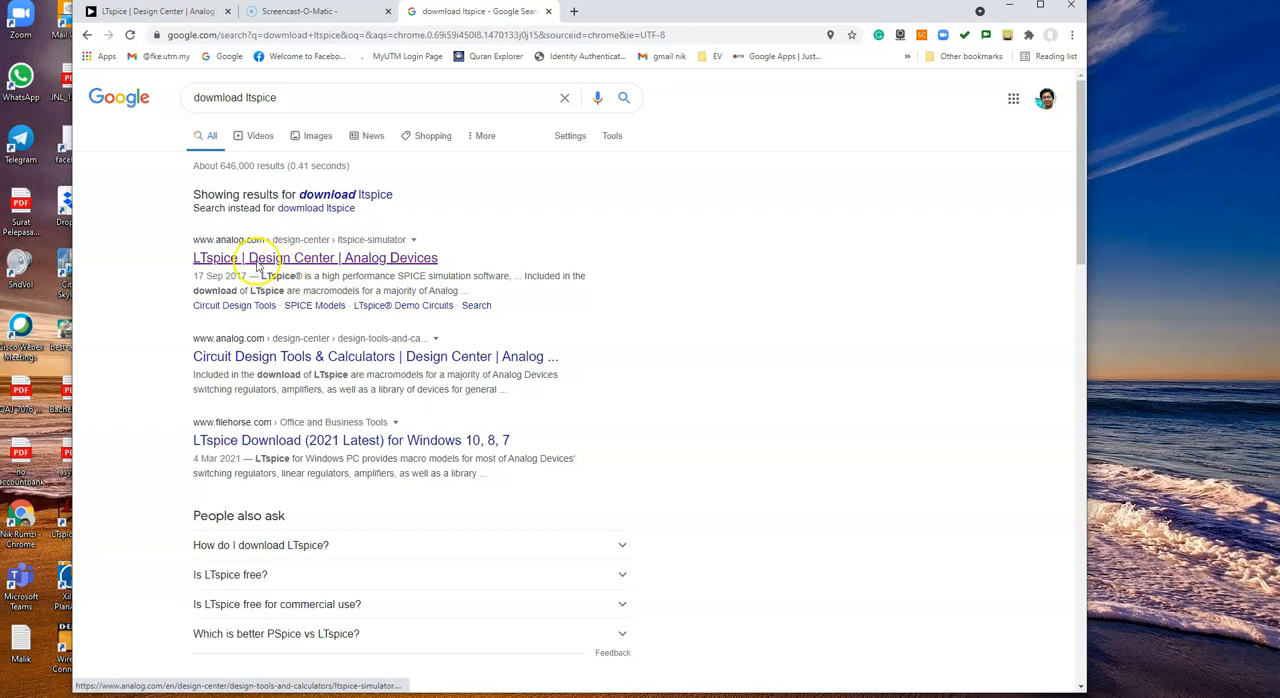
left_click(341, 257)
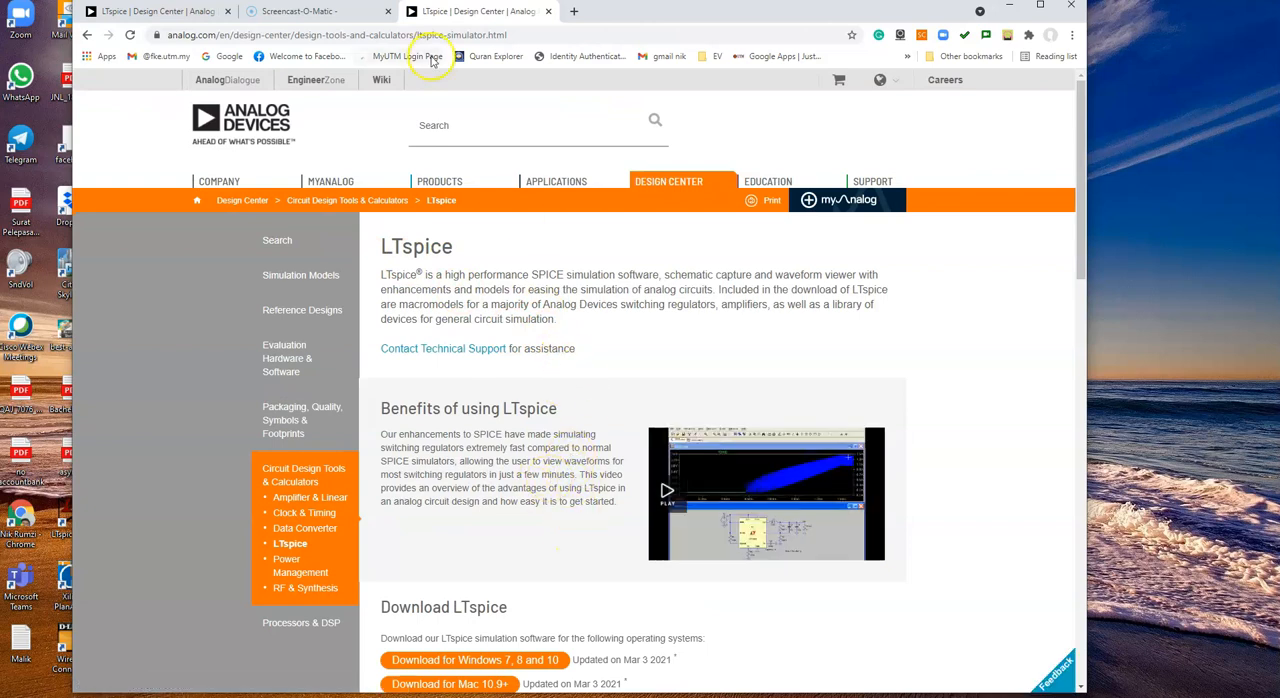
Step: Compare the two LTspice pages, close the duplicate one, and go back to the original download page
left_click(152, 12)
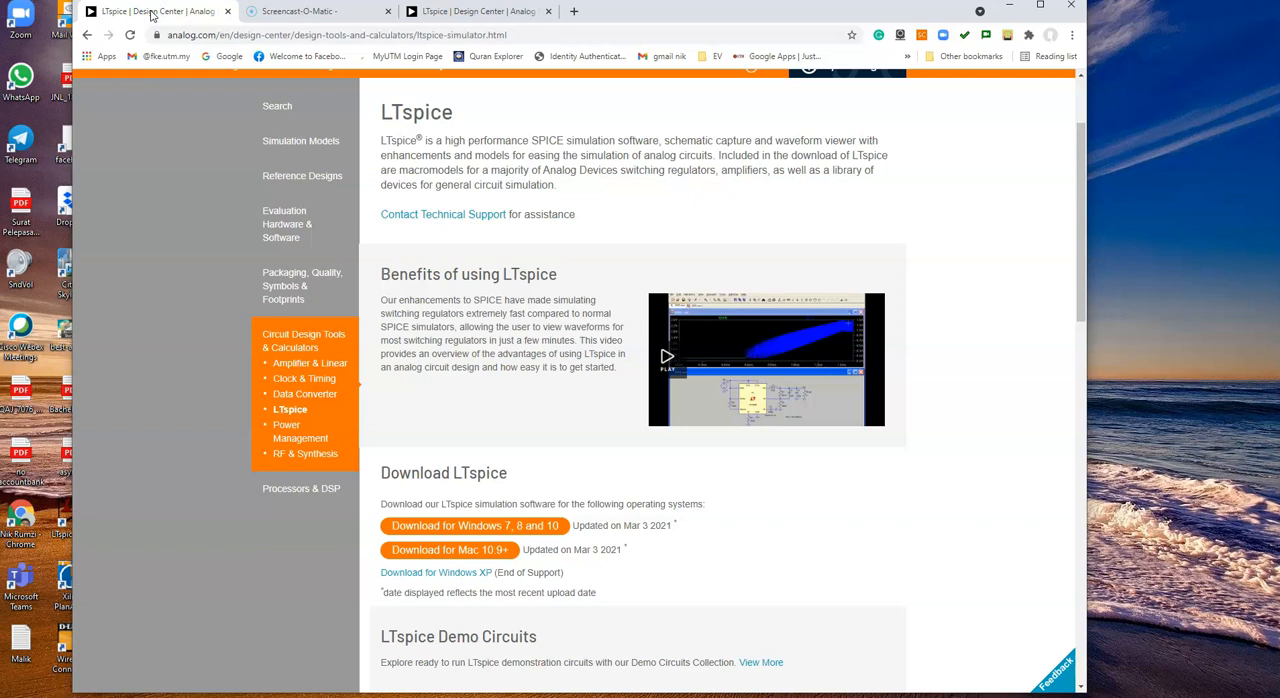
left_click(458, 12)
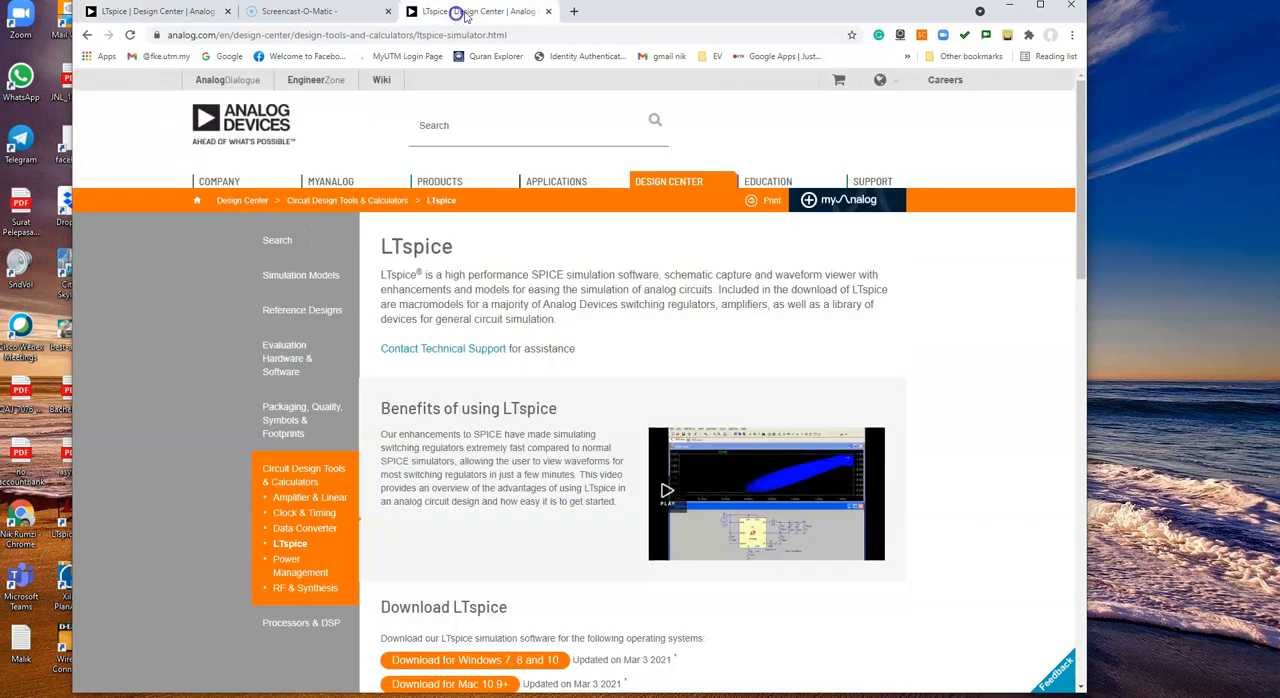
left_click(547, 12)
left_click(185, 12)
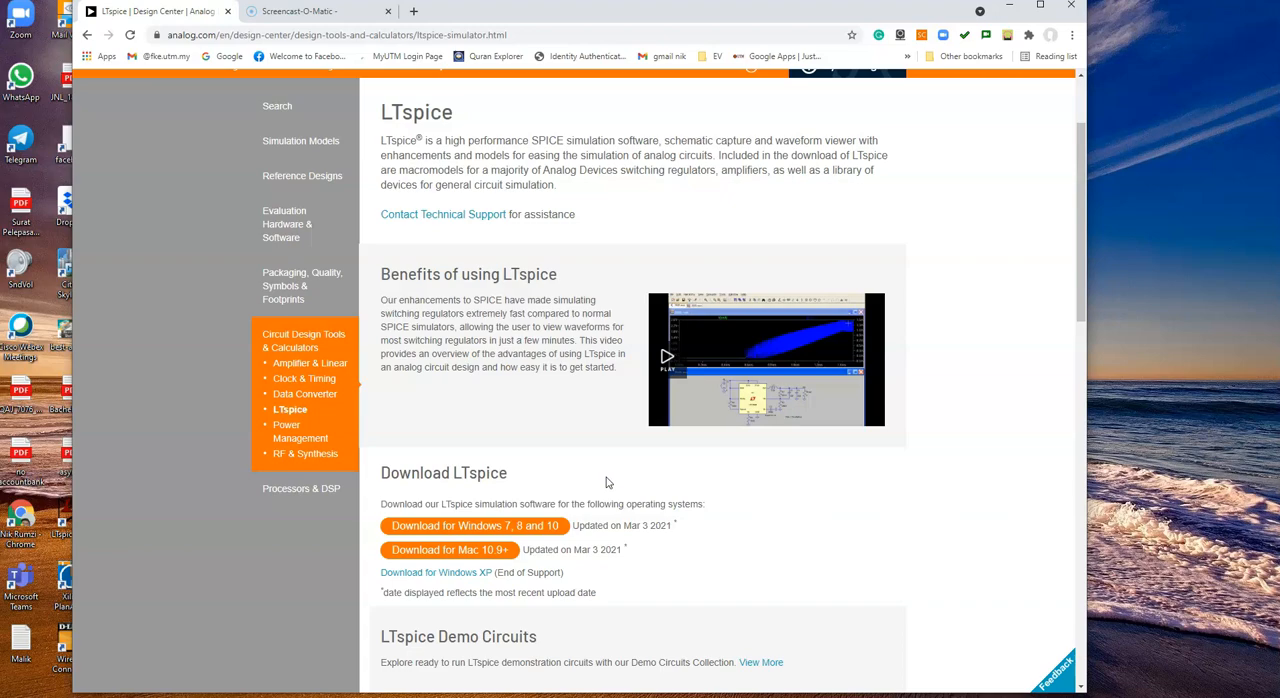
Step: Switch to the PDF in Edge and examine the PP 2.5 and PP 2.7 circuits and the PP 2.5 solution for v1 and v2
key("alt+Tab")
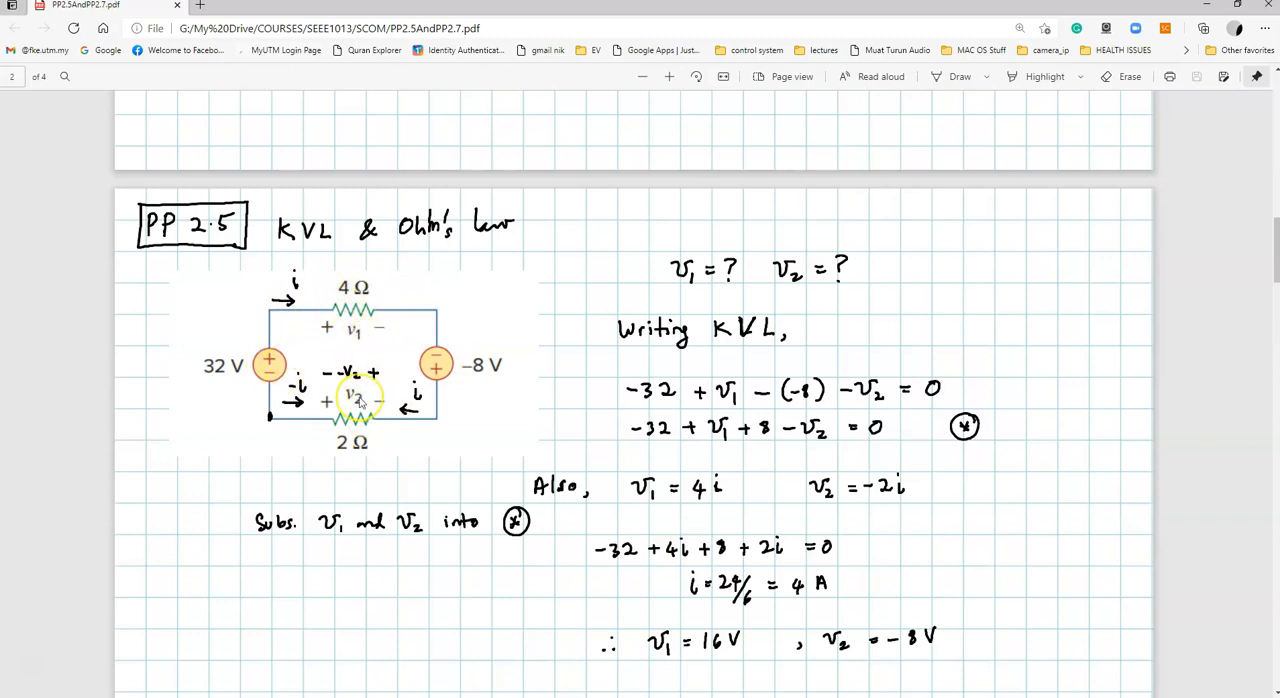
scroll(360, 404, "down", 10)
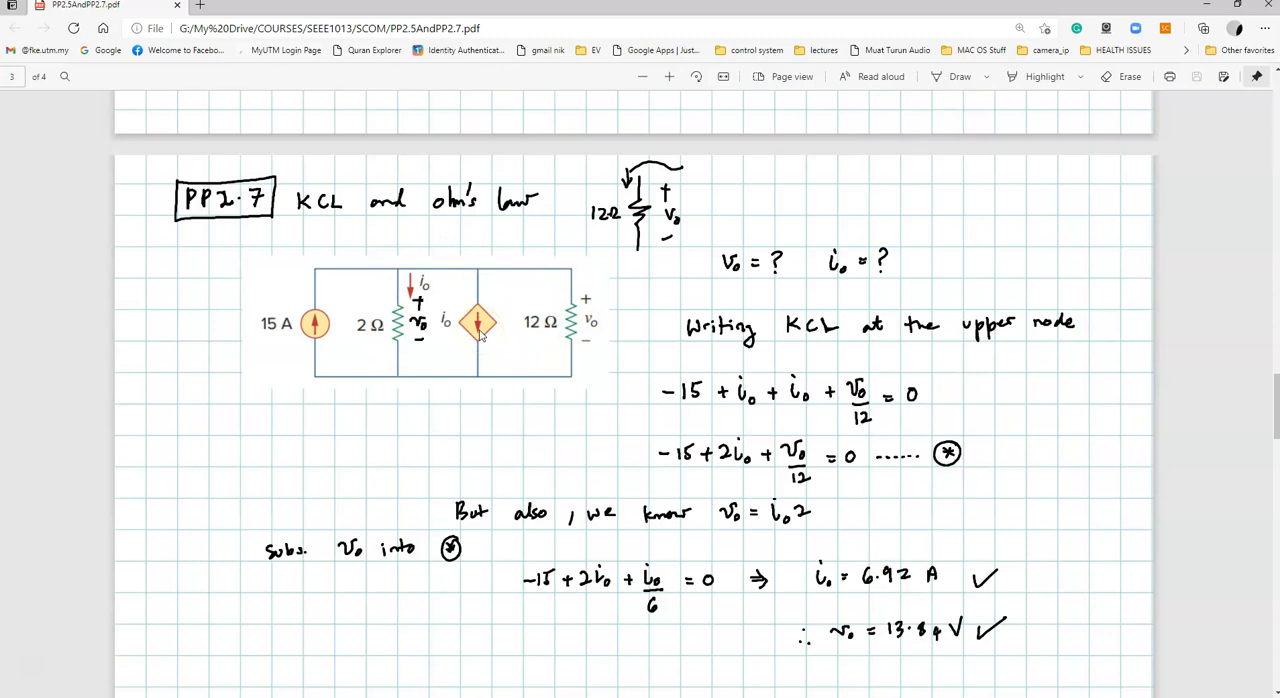
scroll(480, 336, "up", 10)
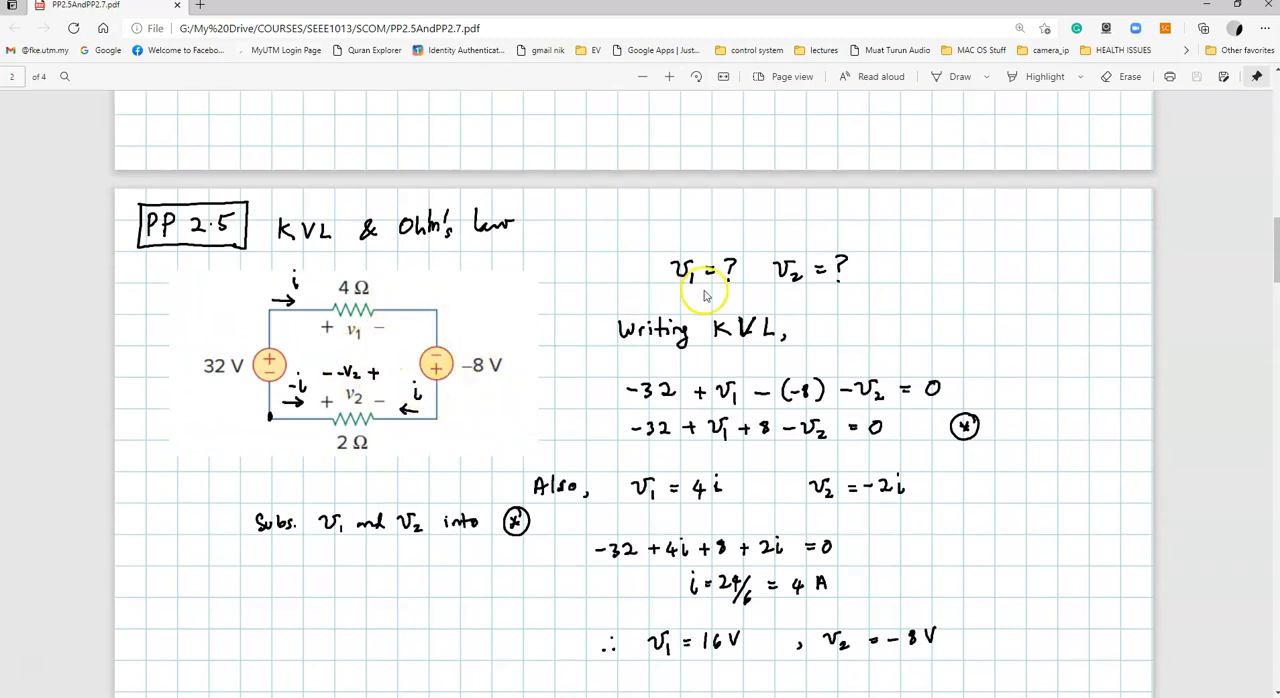
scroll(846, 370, "down", 3)
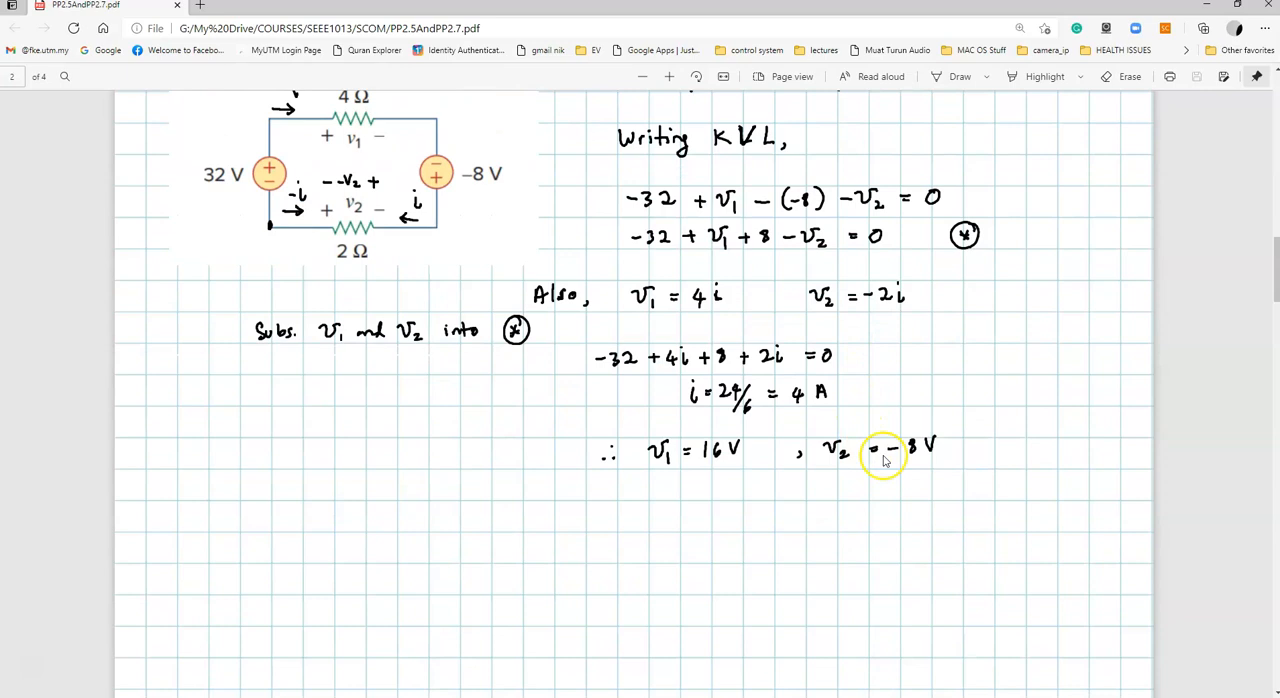
scroll(818, 372, "up", 1)
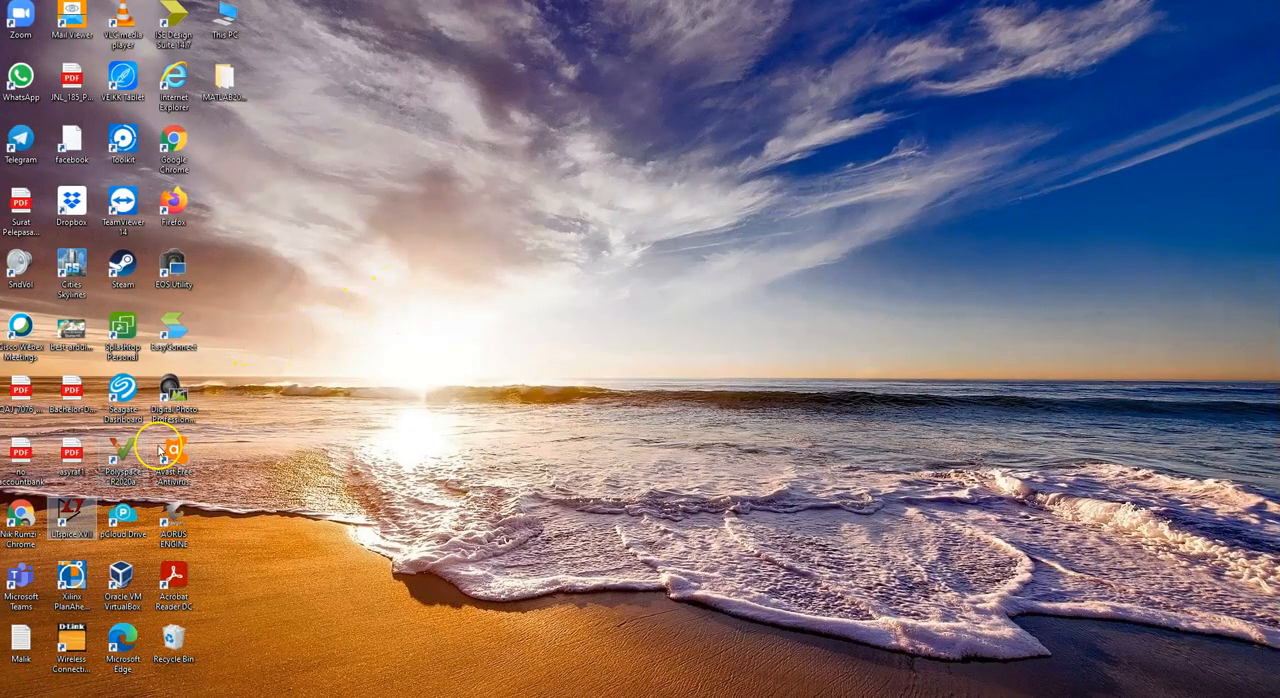
Step: Launch LTspice XVII from the desktop, reposition its window, and create a new schematic
double_click(70, 505)
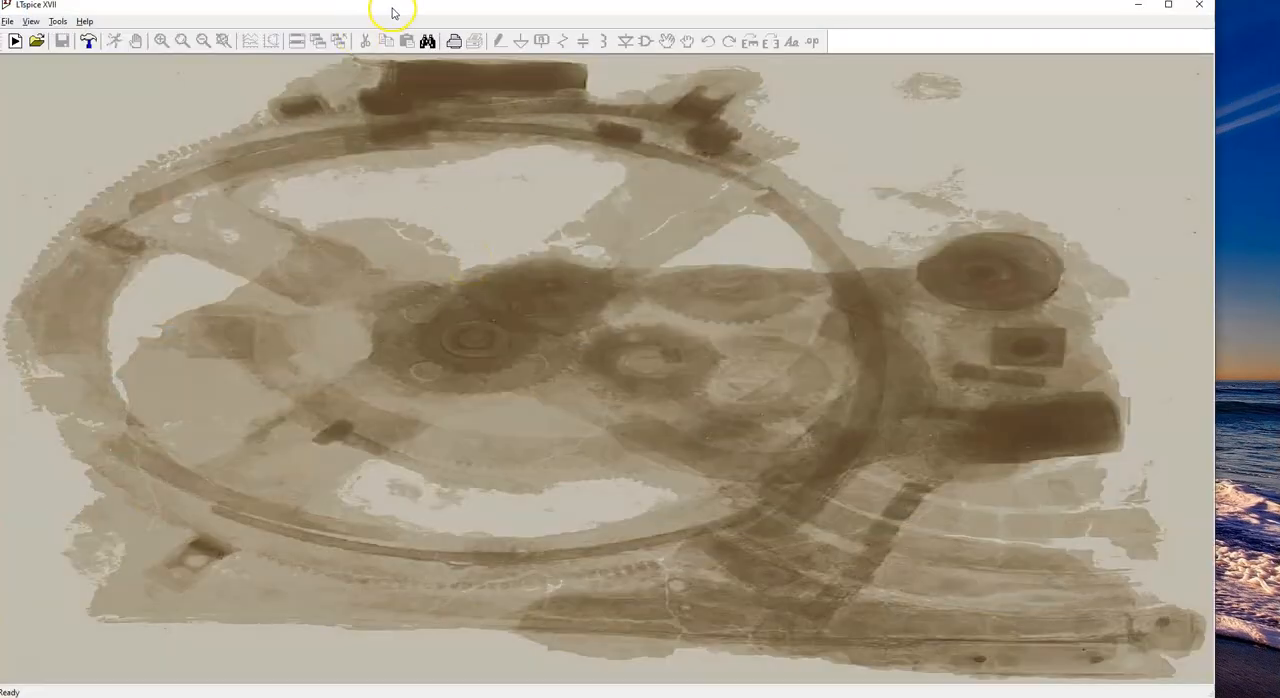
left_click_drag(395, 10, 449, 8)
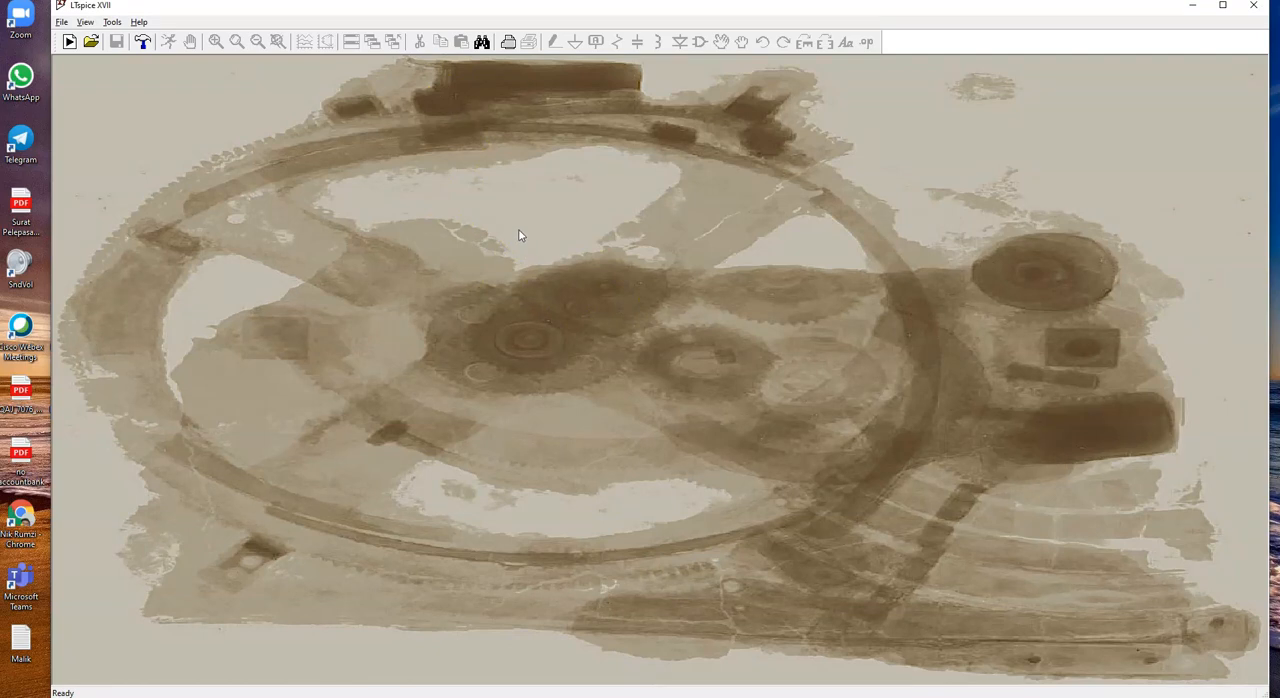
left_click(70, 44)
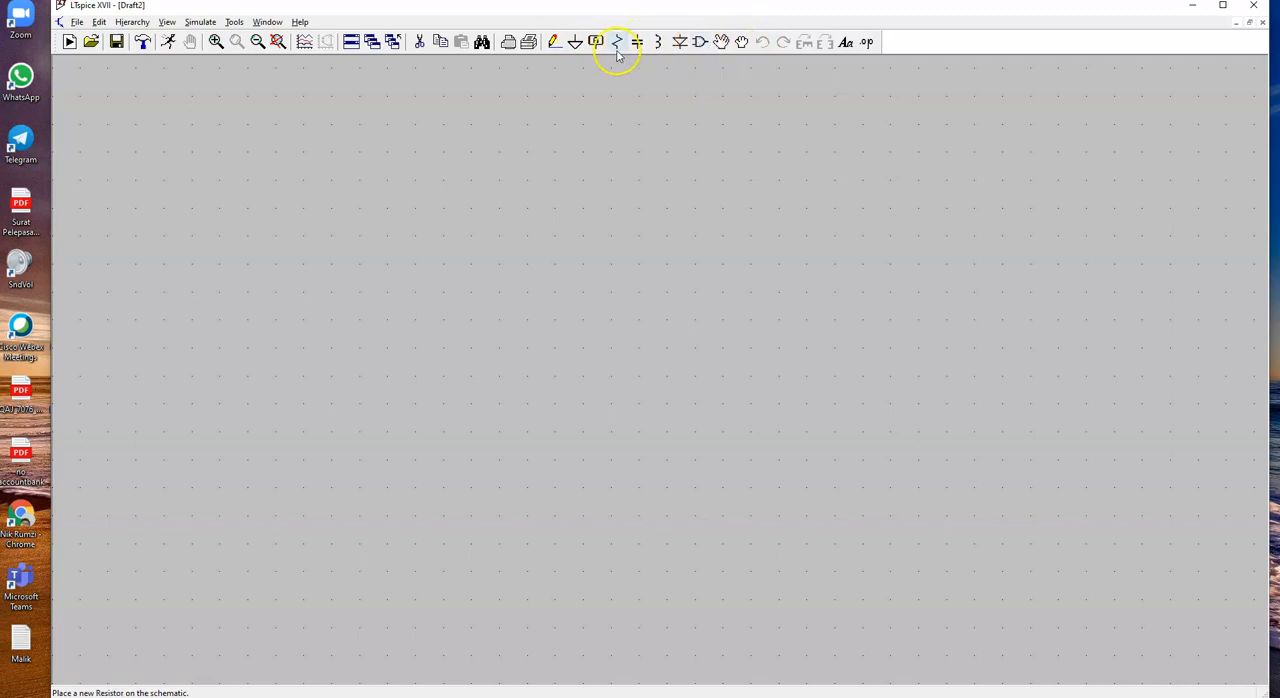
Step: Place a voltage source from the component library on the left side of the schematic, with its positive terminal up
left_click(700, 42)
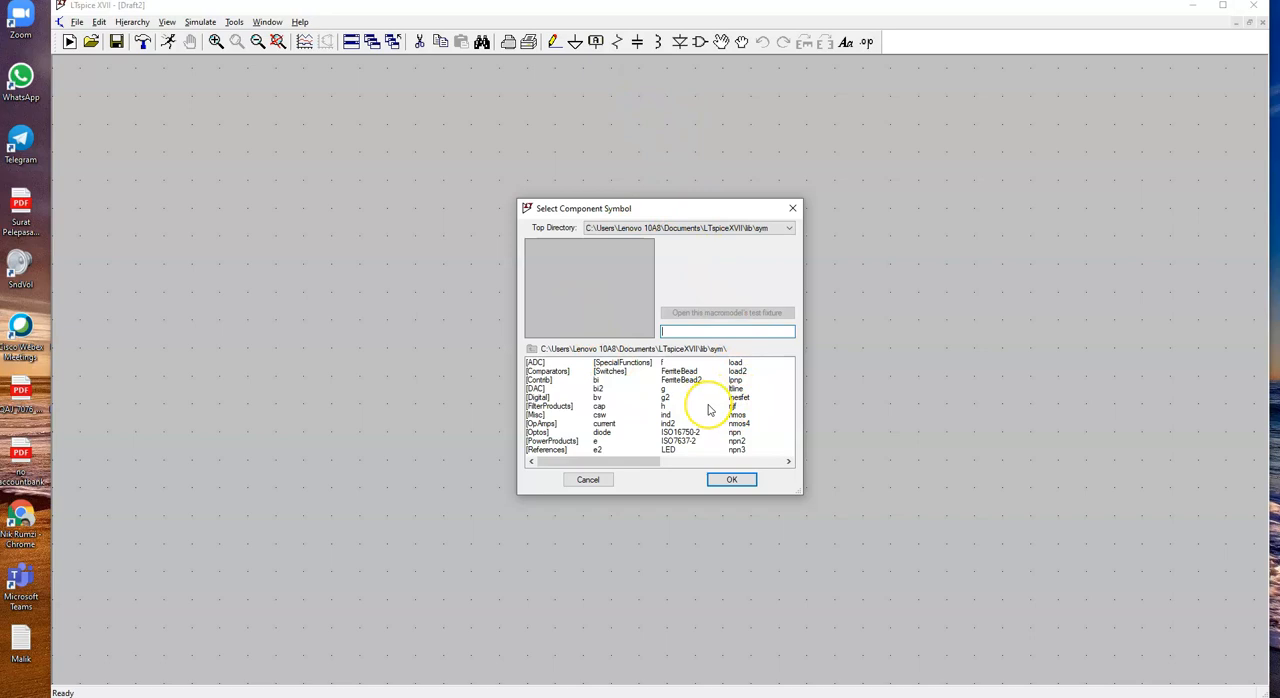
scroll(708, 407, "down", 3)
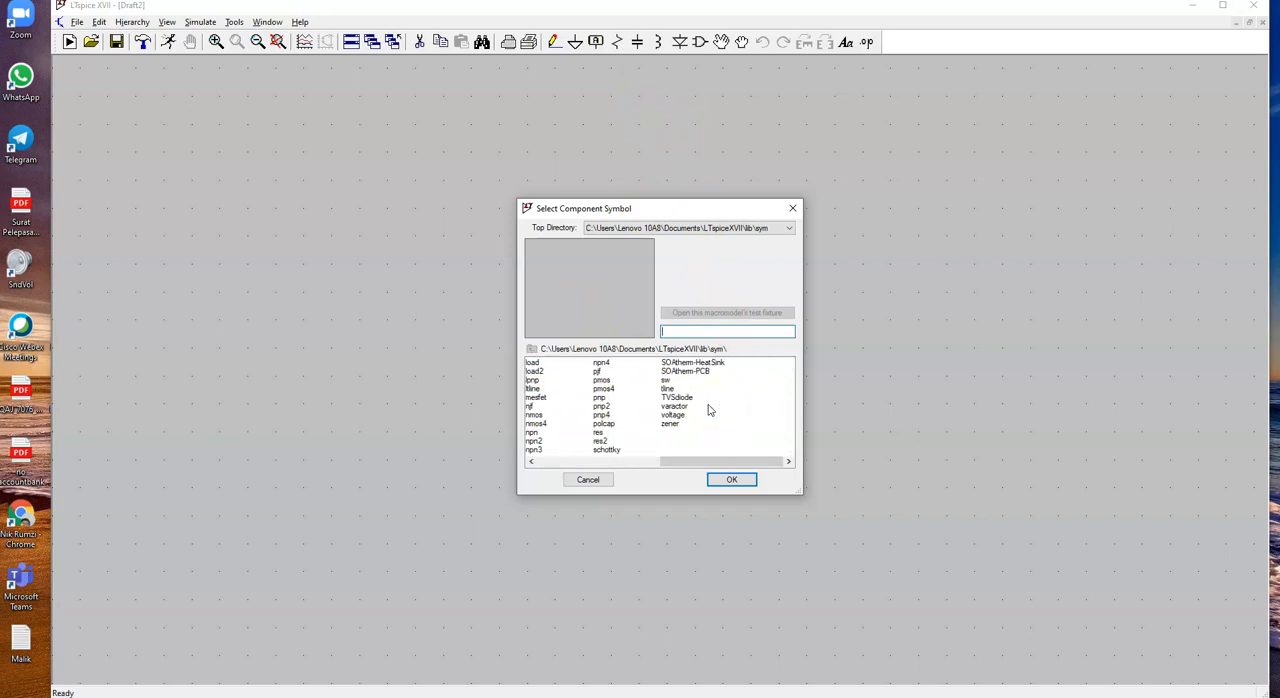
left_click(680, 415)
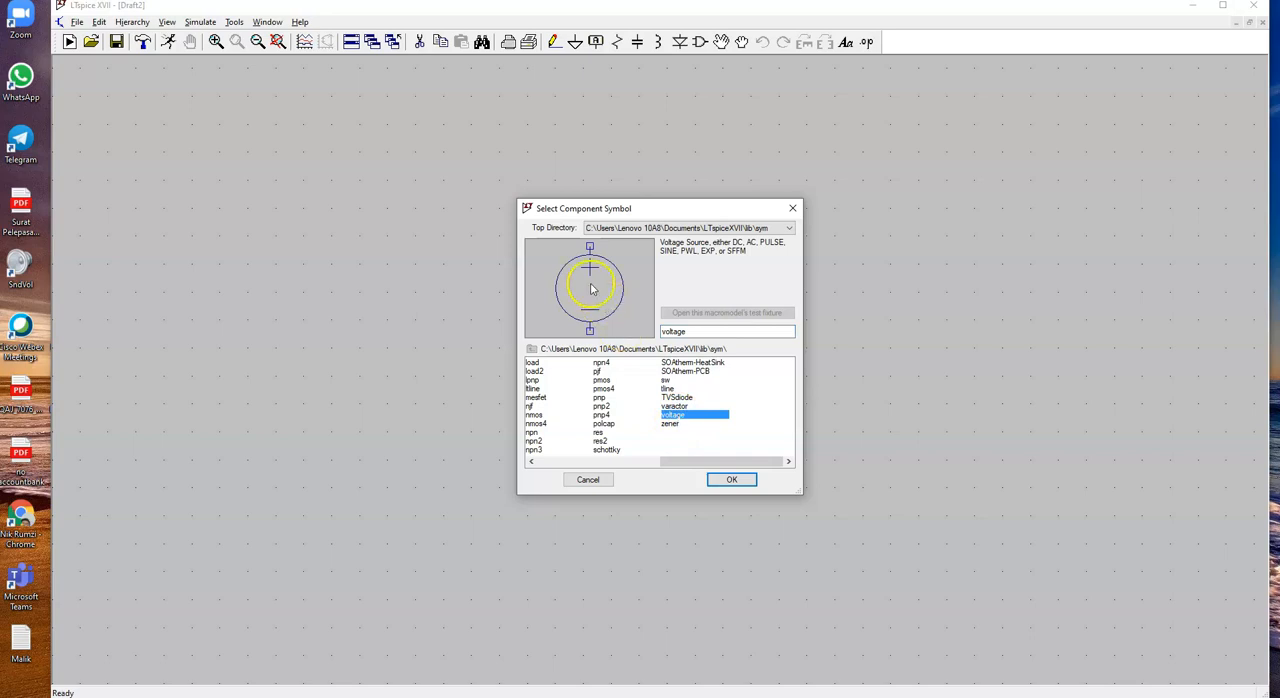
left_click(731, 481)
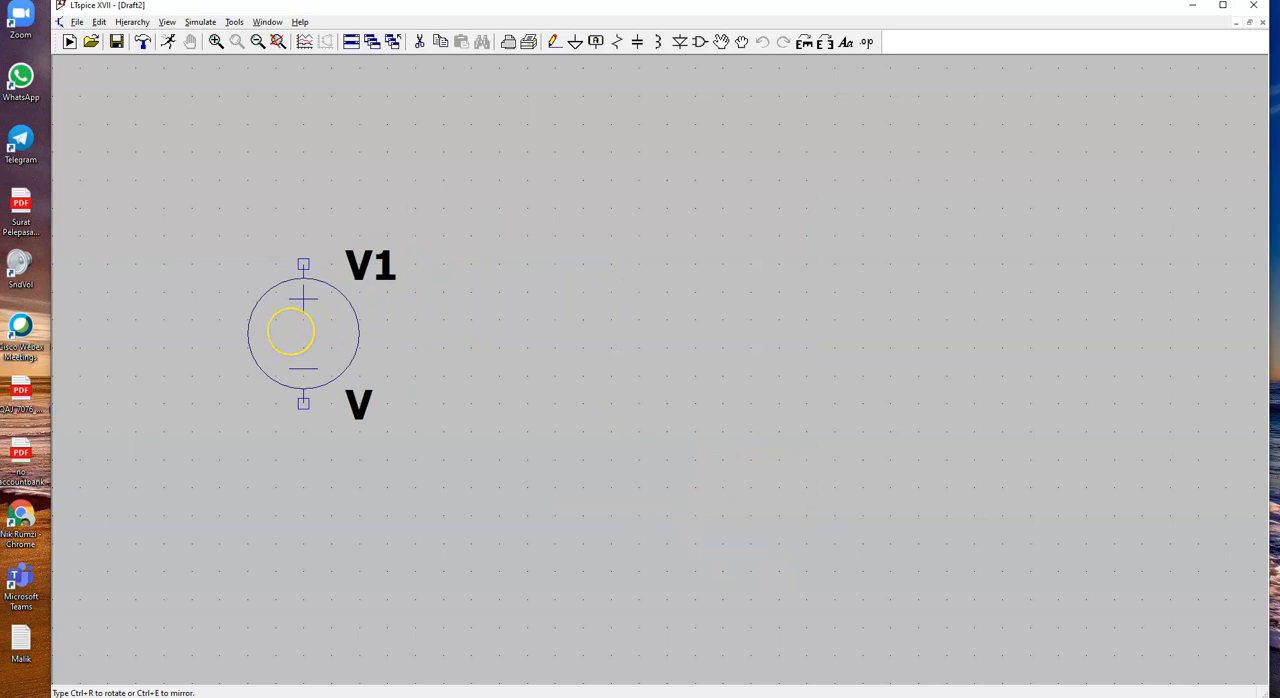
left_click(295, 332)
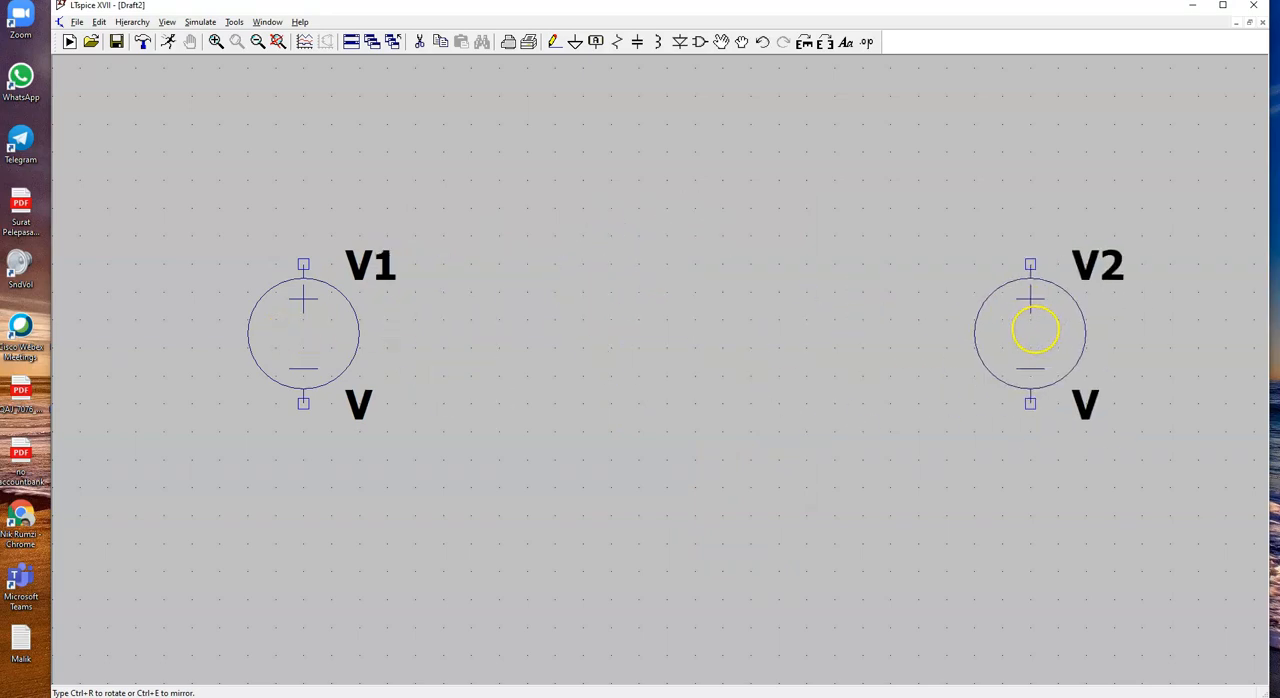
Step: Place a second voltage source, rotated 180° with its positive terminal down, to the right of V1, and end source placement
key("alt+Tab")
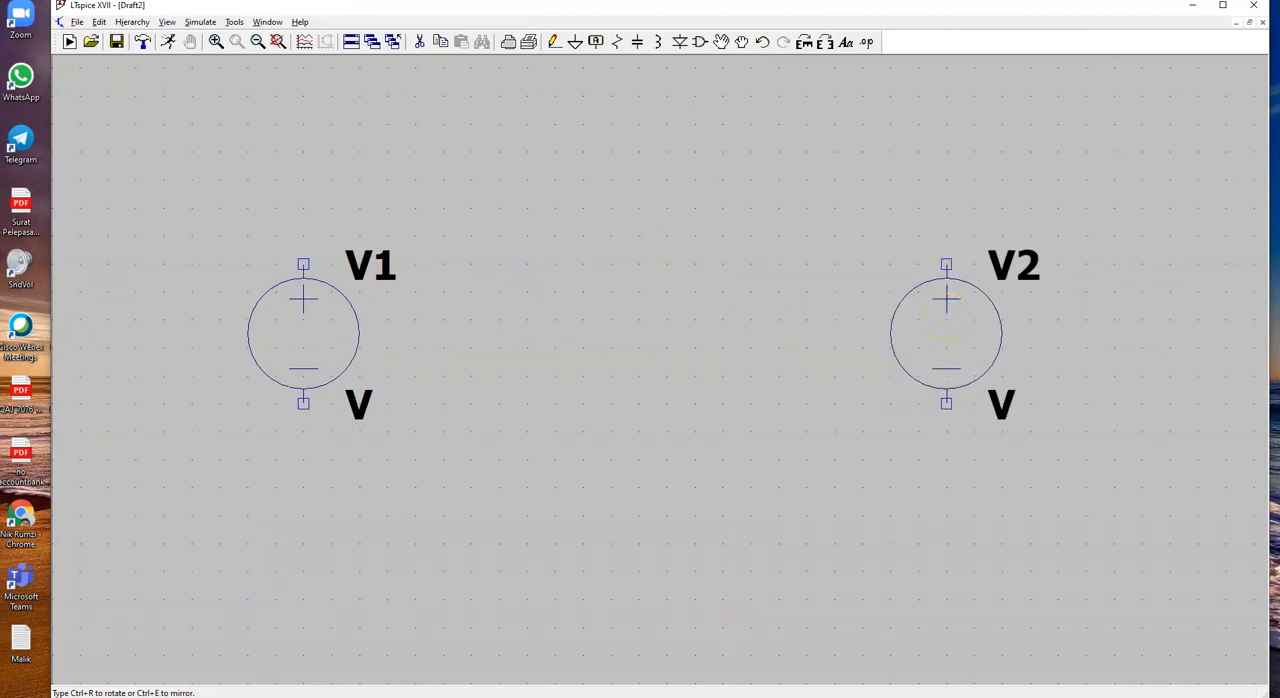
key("ctrl+r")
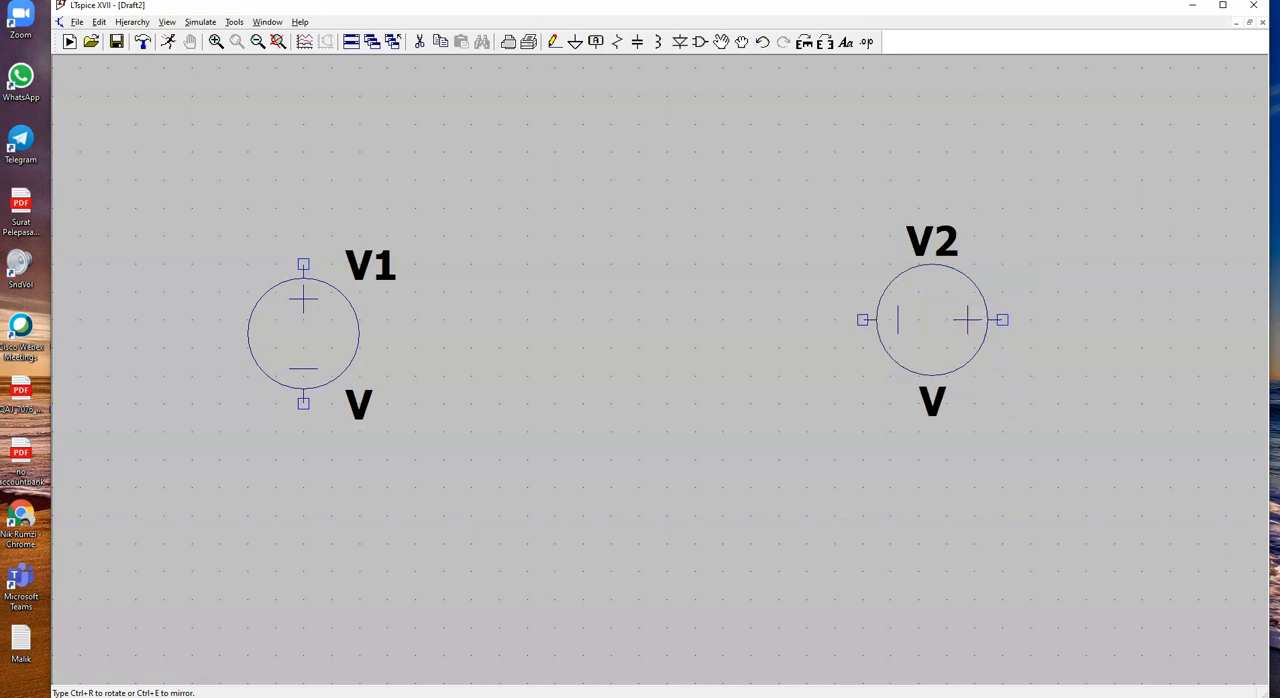
key("ctrl+r")
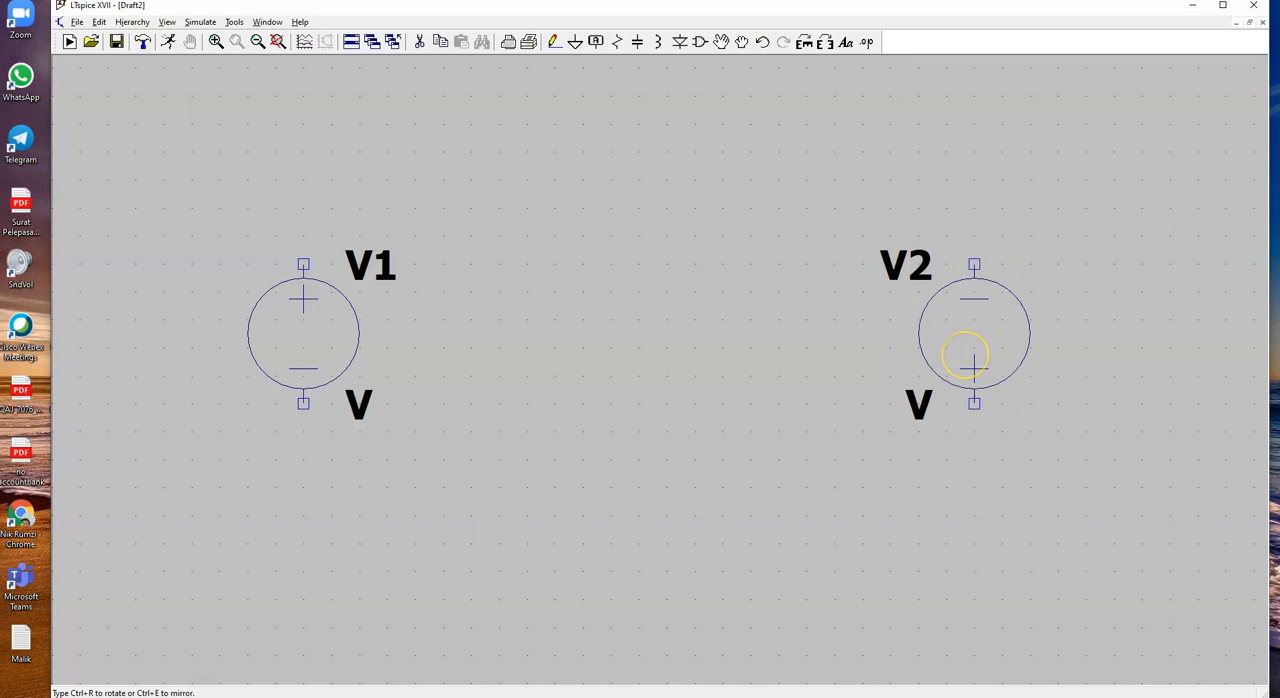
left_click(966, 356)
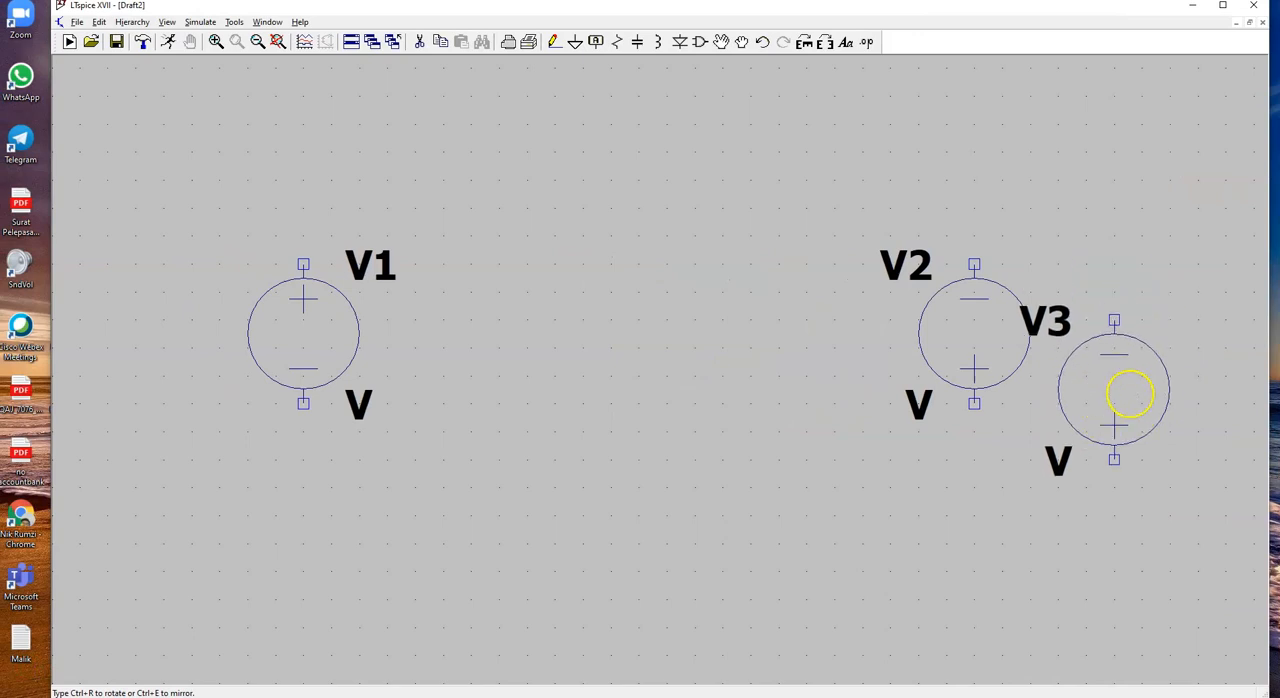
left_click(690, 348)
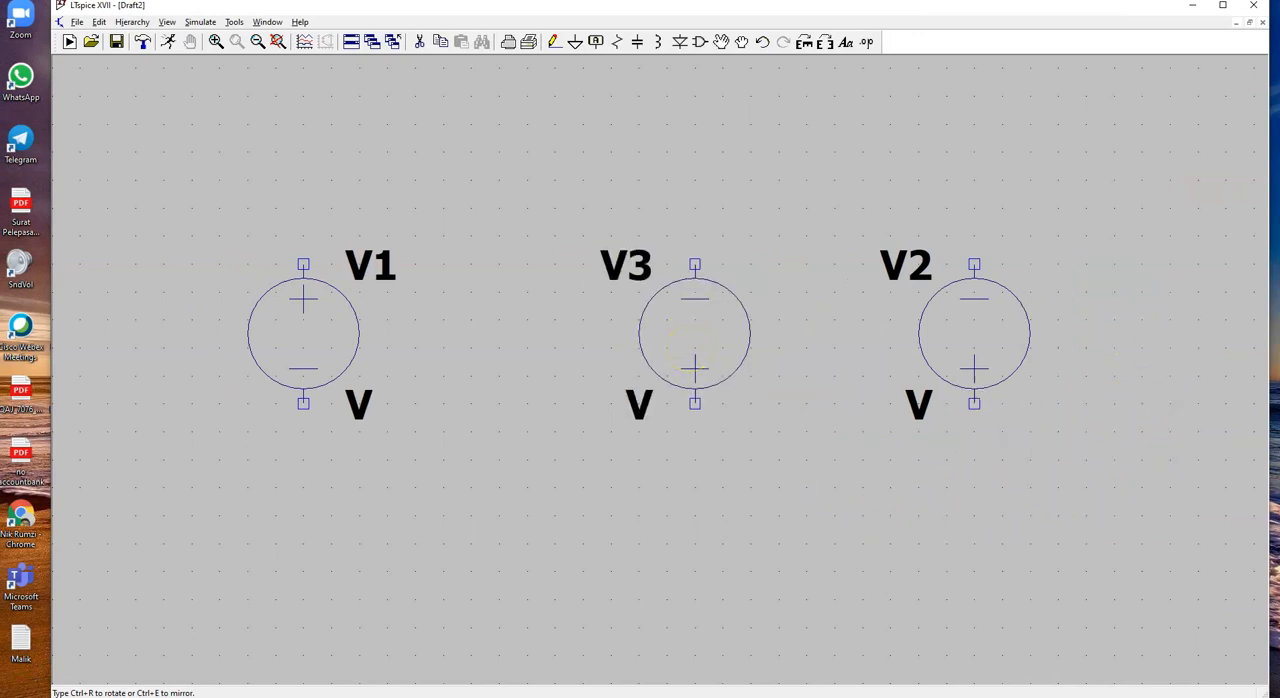
key("Escape")
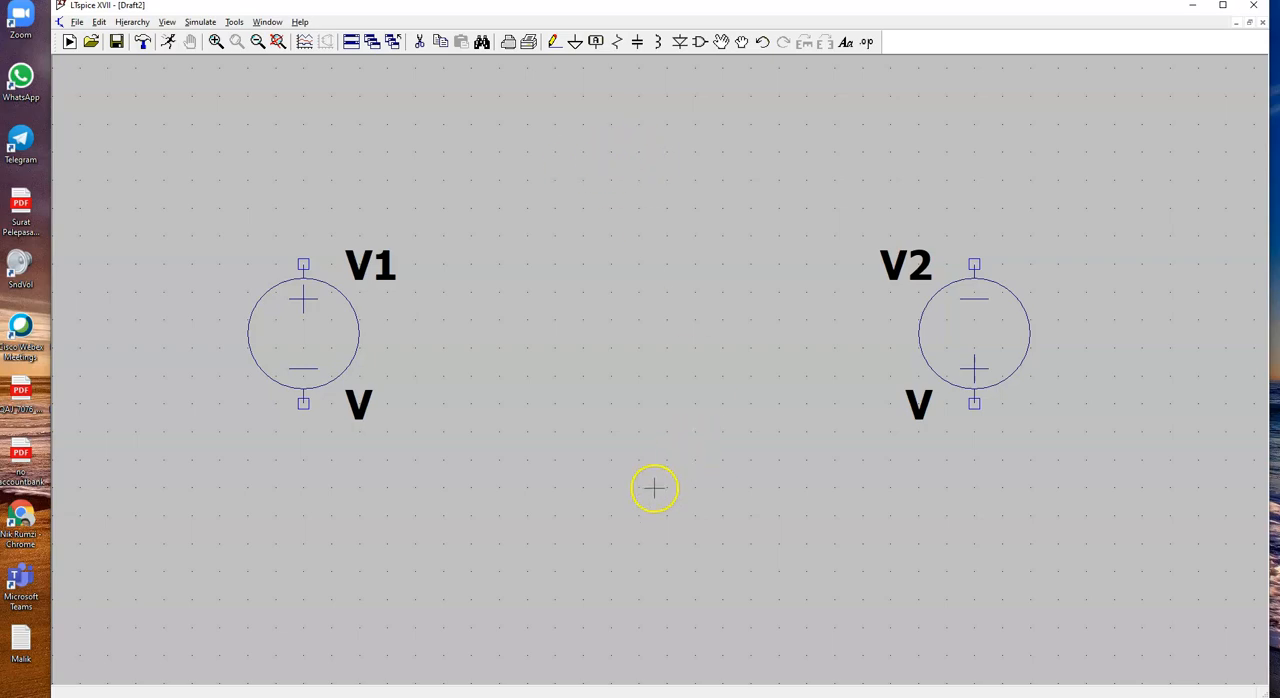
Step: Check the PP 2.5 circuit in the PDF, place two horizontal resistors between the sources, one above and one below, and end resistor placement
key("alt+Tab")
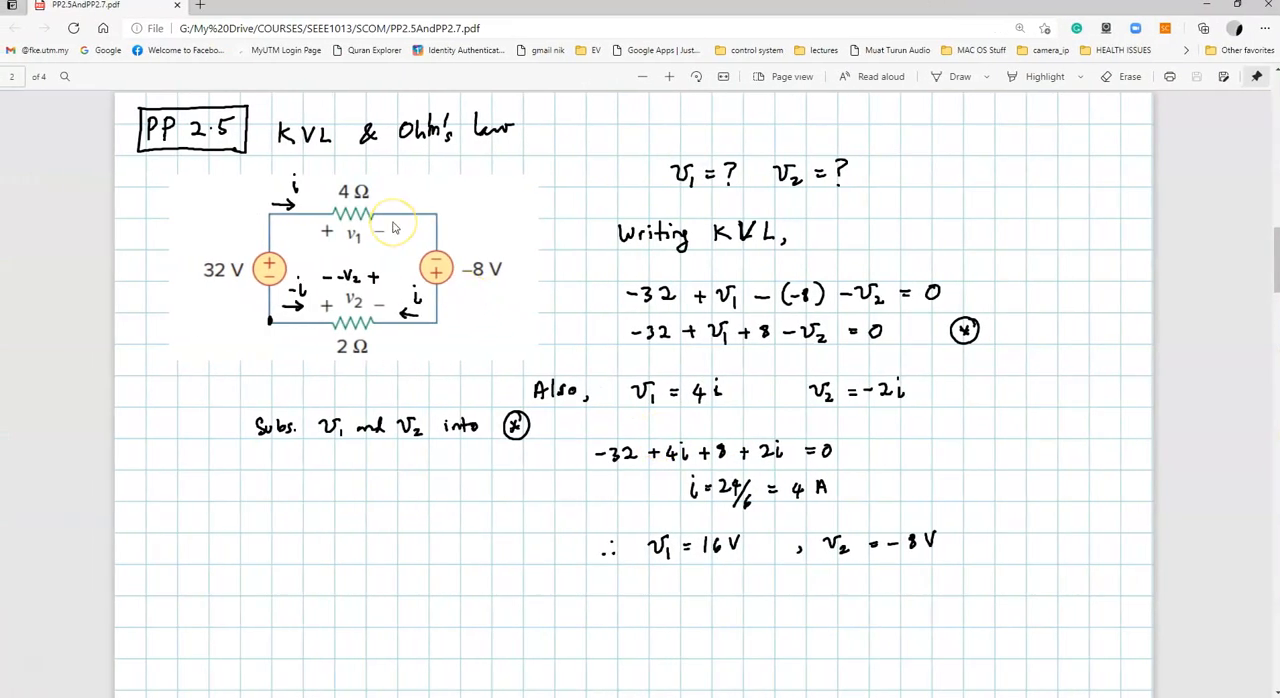
key("alt+Tab")
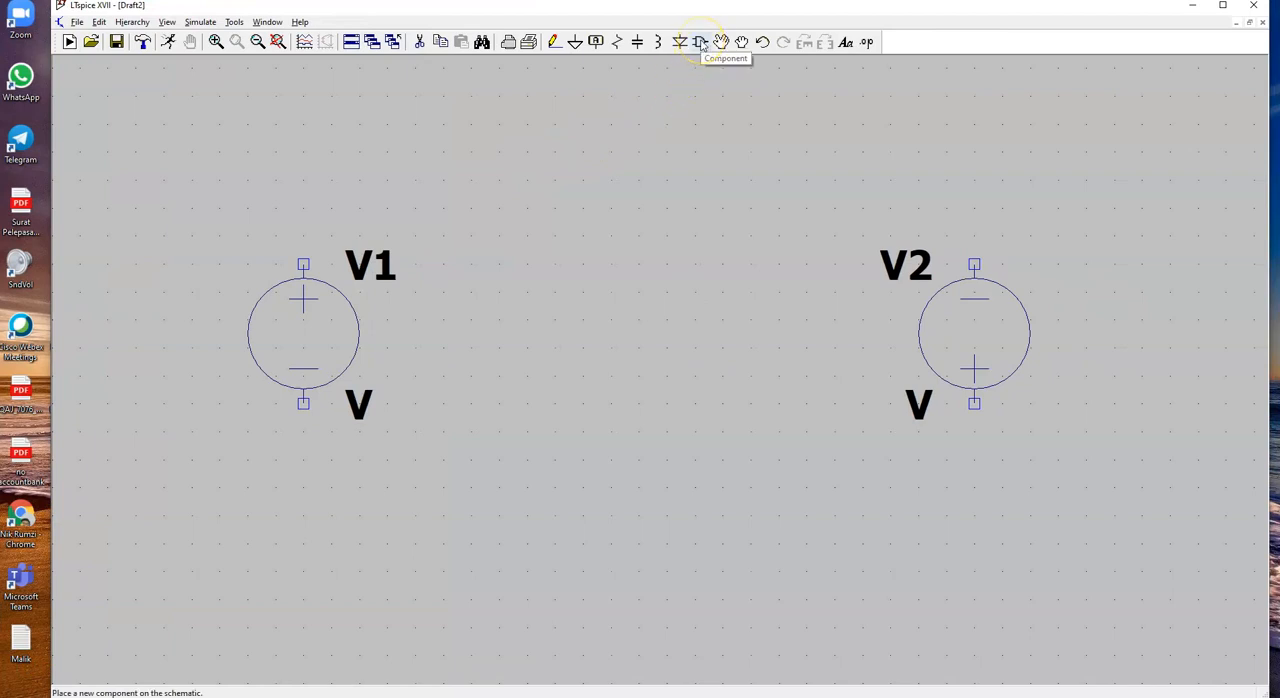
left_click(617, 45)
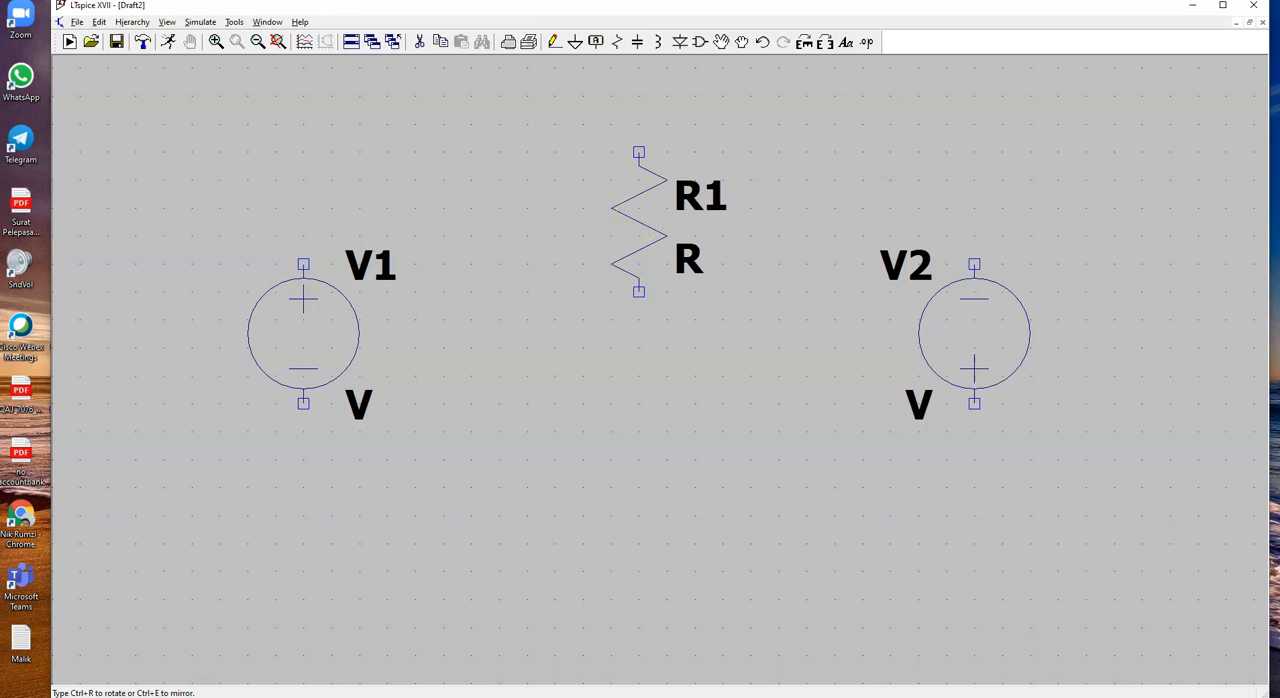
left_click(632, 235)
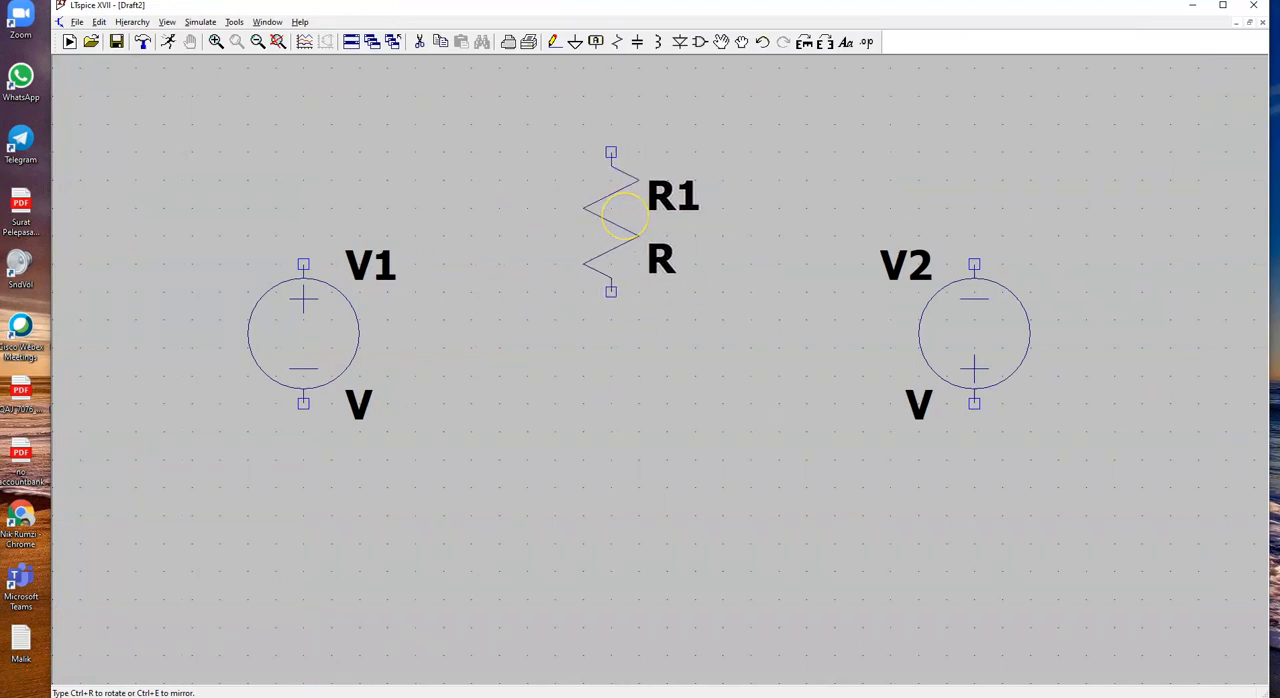
key("ctrl+r")
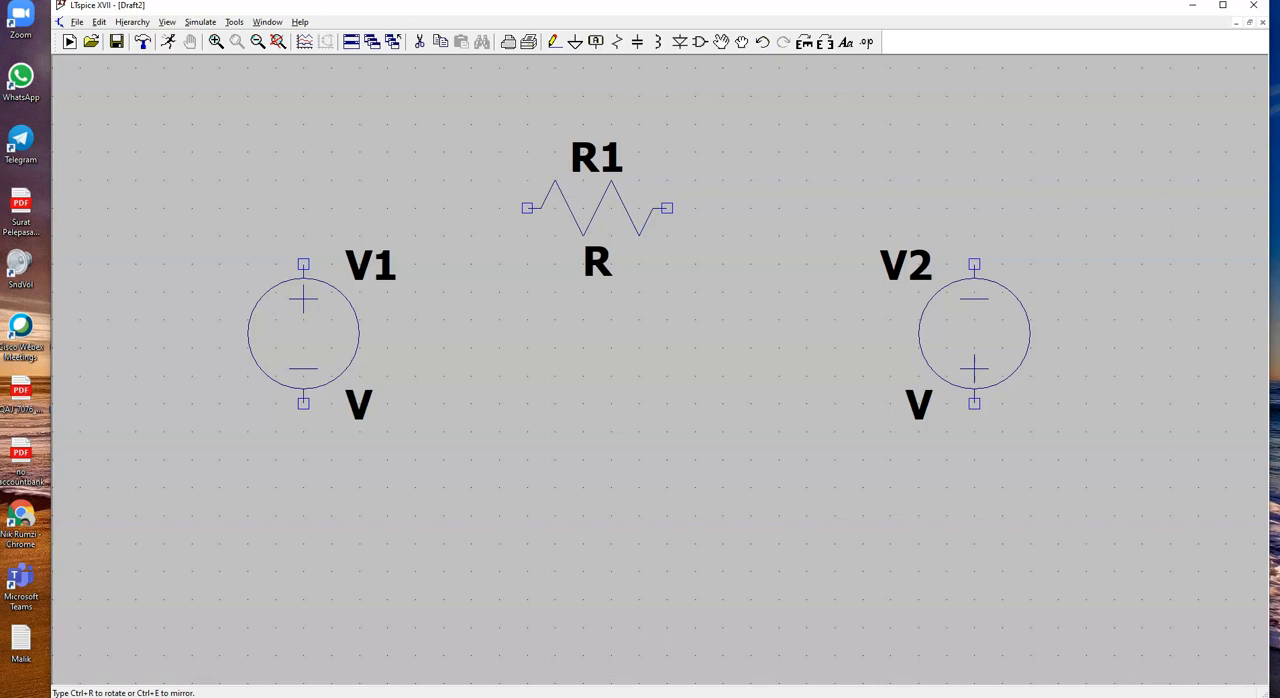
key("ctrl+r")
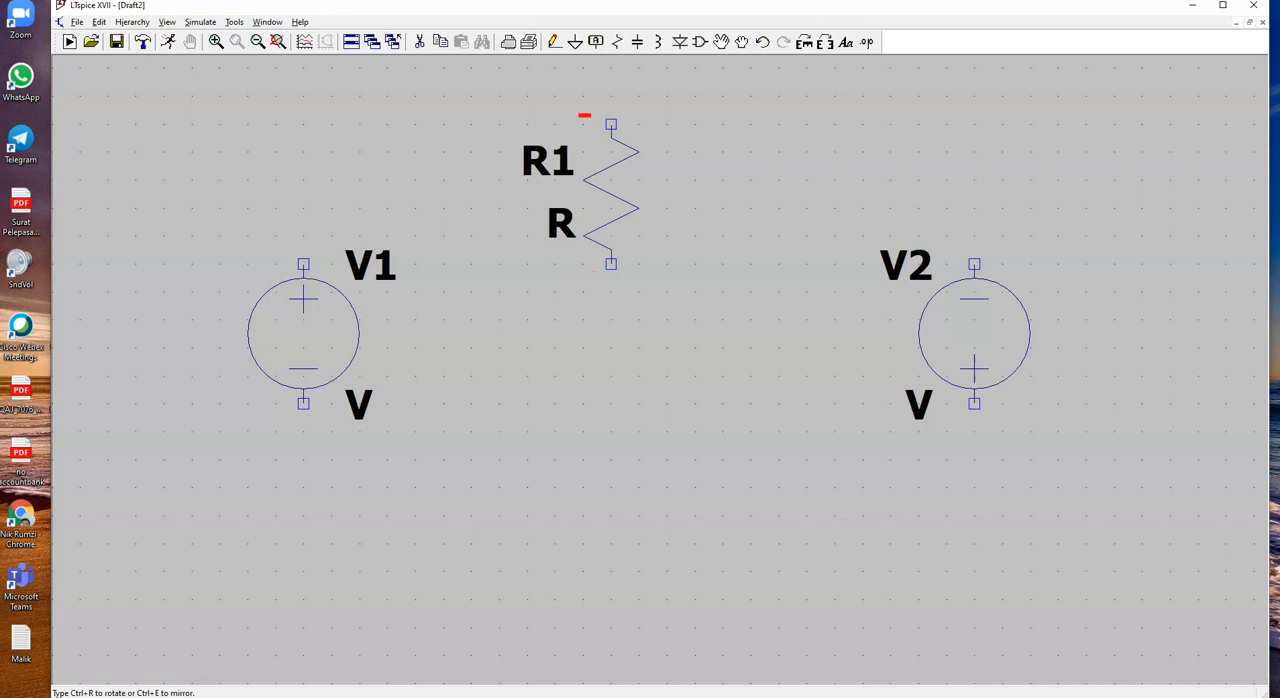
key("ctrl+r")
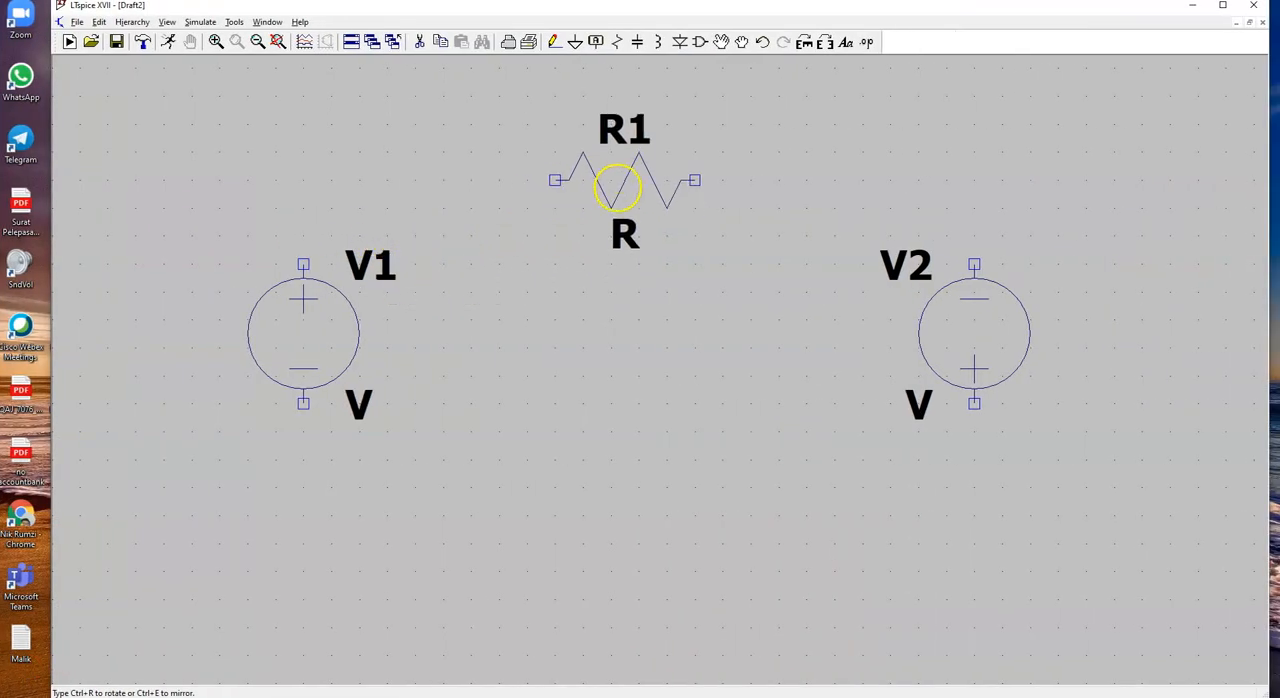
left_click(617, 187)
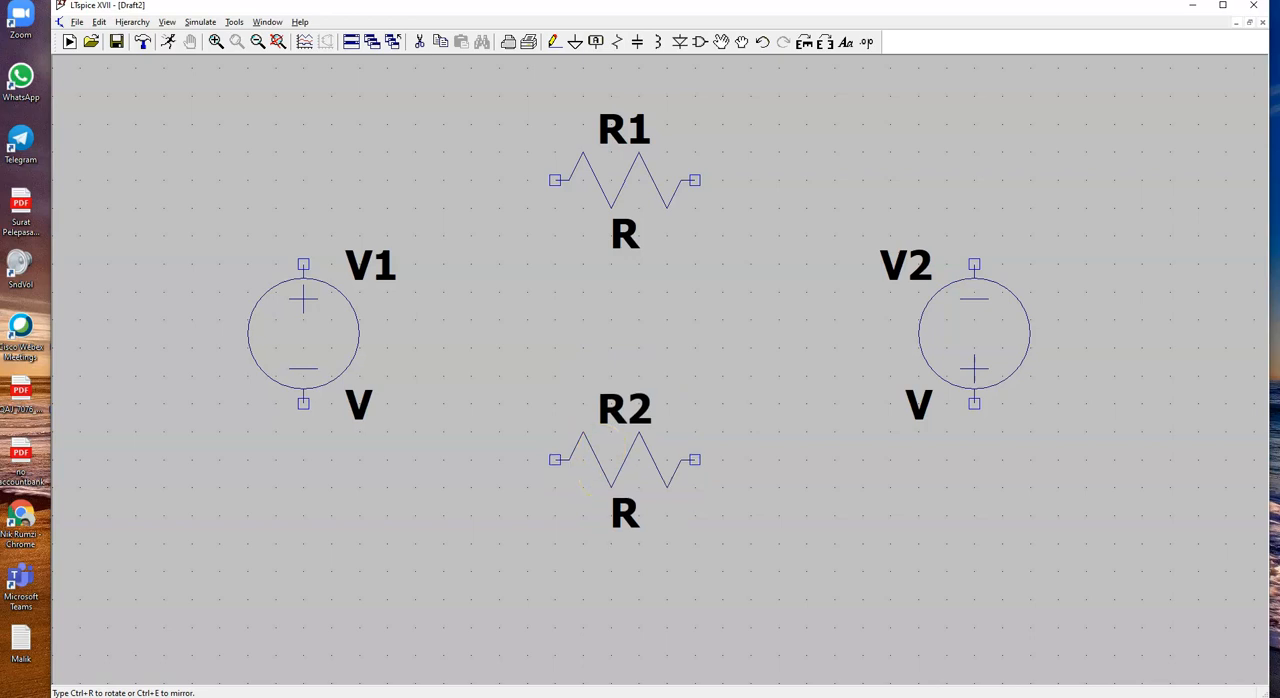
left_click(600, 485)
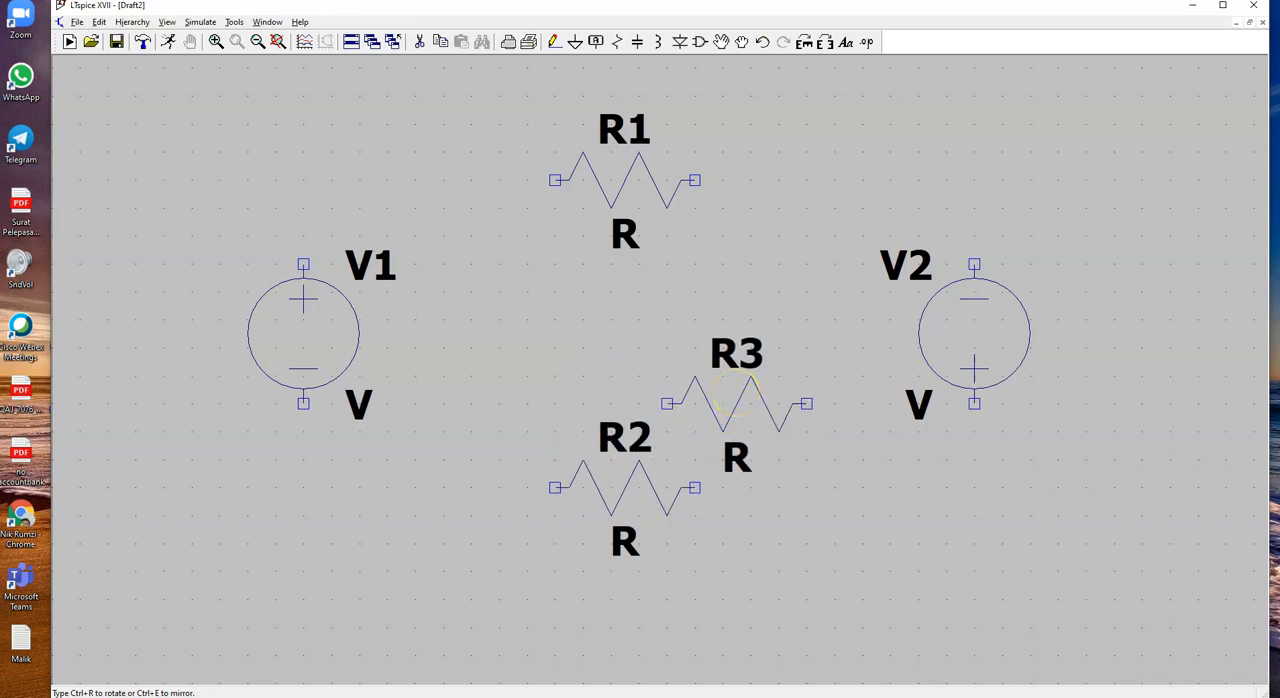
key("Escape")
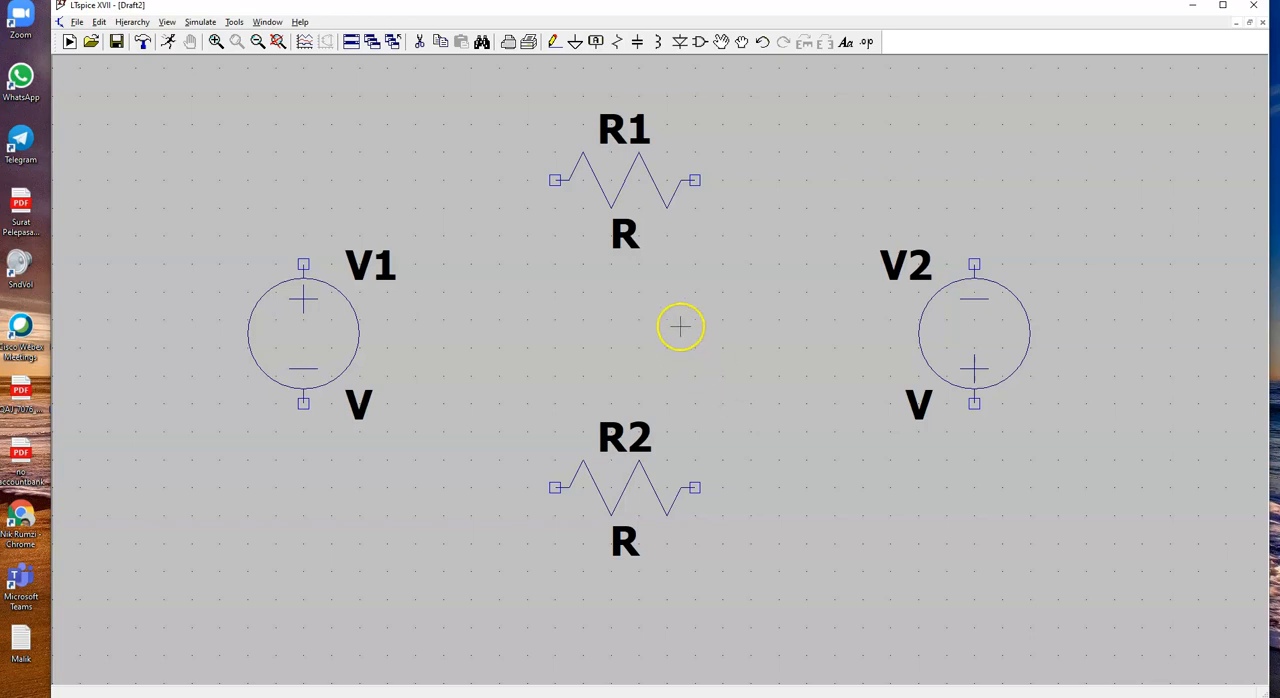
Step: Wire V1's positive terminal to the near end of R1, and R1's other end to V2's negative terminal
left_click(553, 43)
left_click(303, 264)
left_click(331, 180)
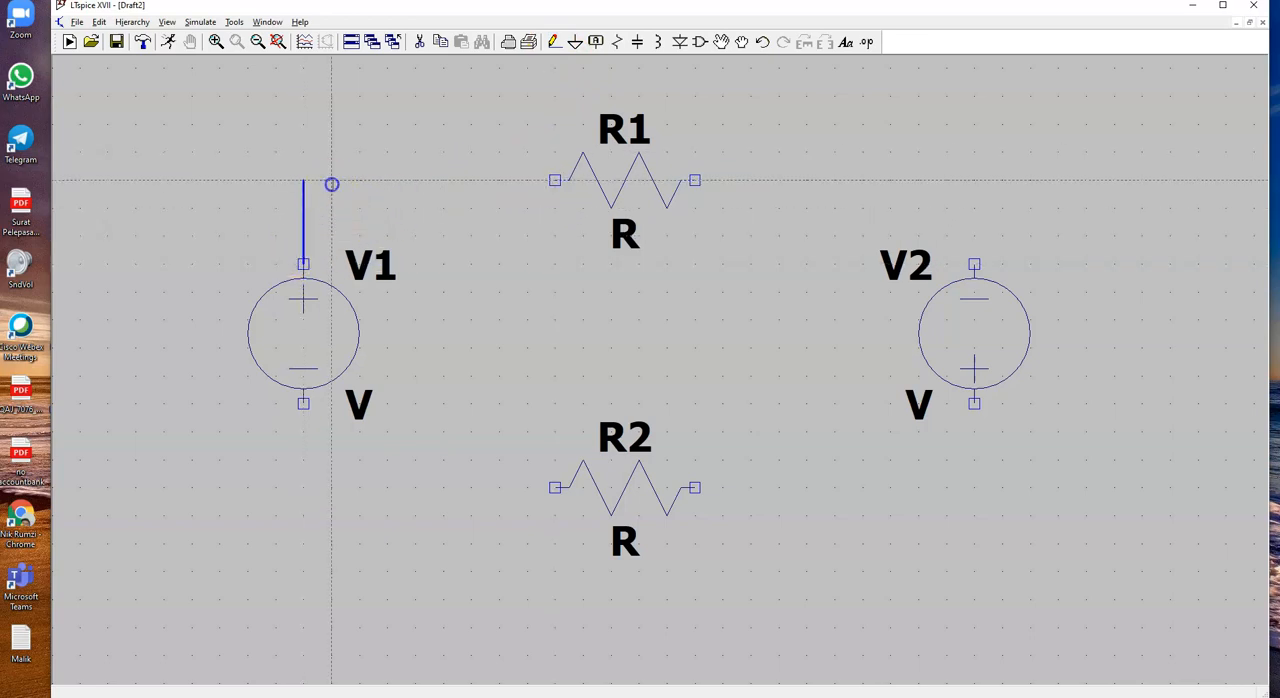
left_click(553, 180)
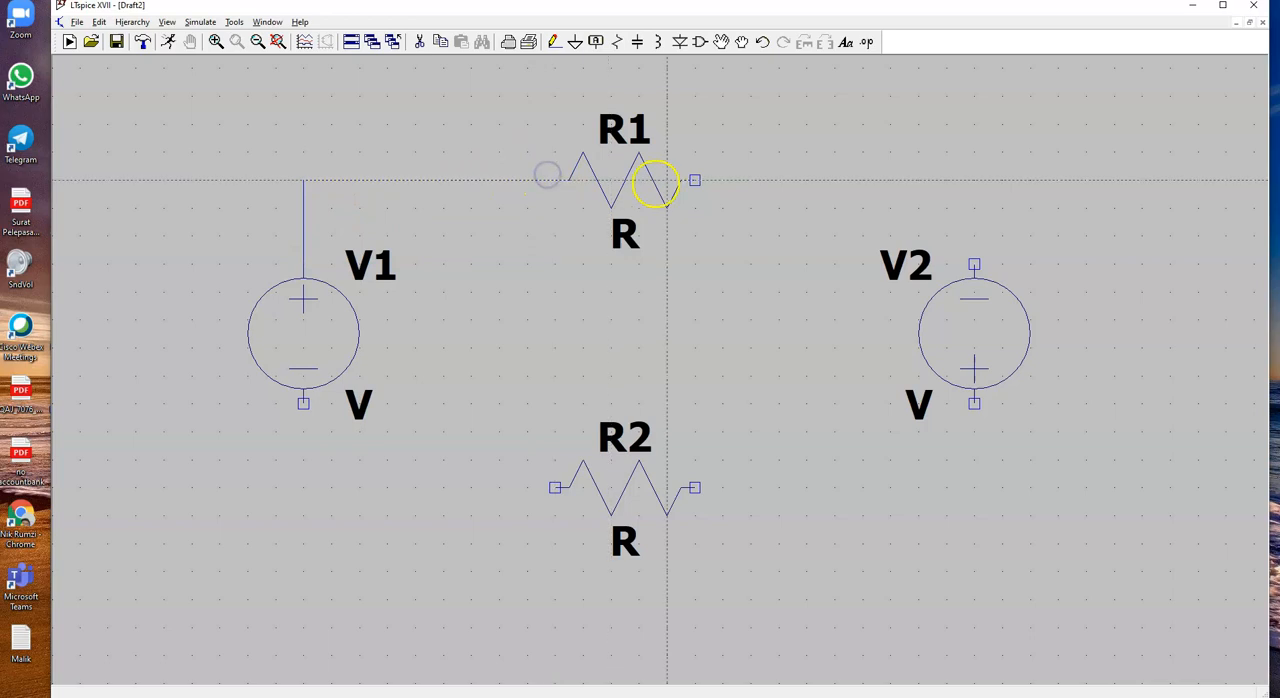
left_click(694, 180)
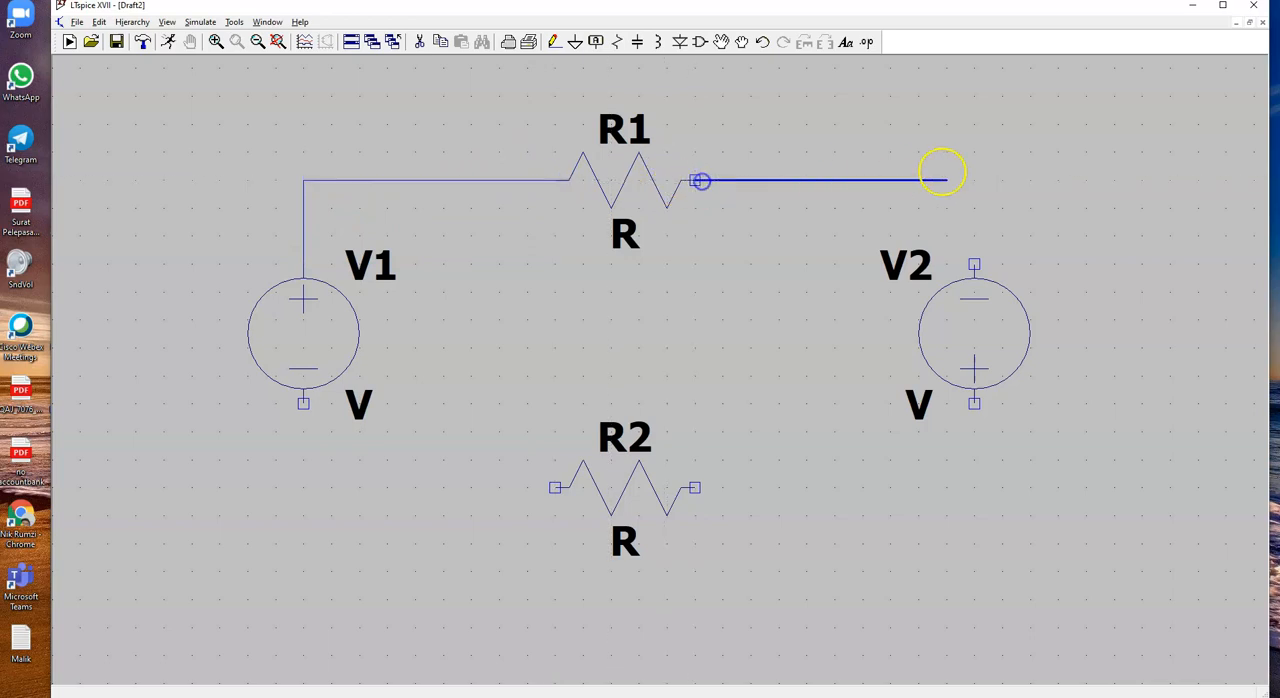
left_click(974, 264)
right_click(974, 265)
Step: Wire V2's positive terminal through R2 to V1's negative terminal, closing the loop
left_click(974, 264)
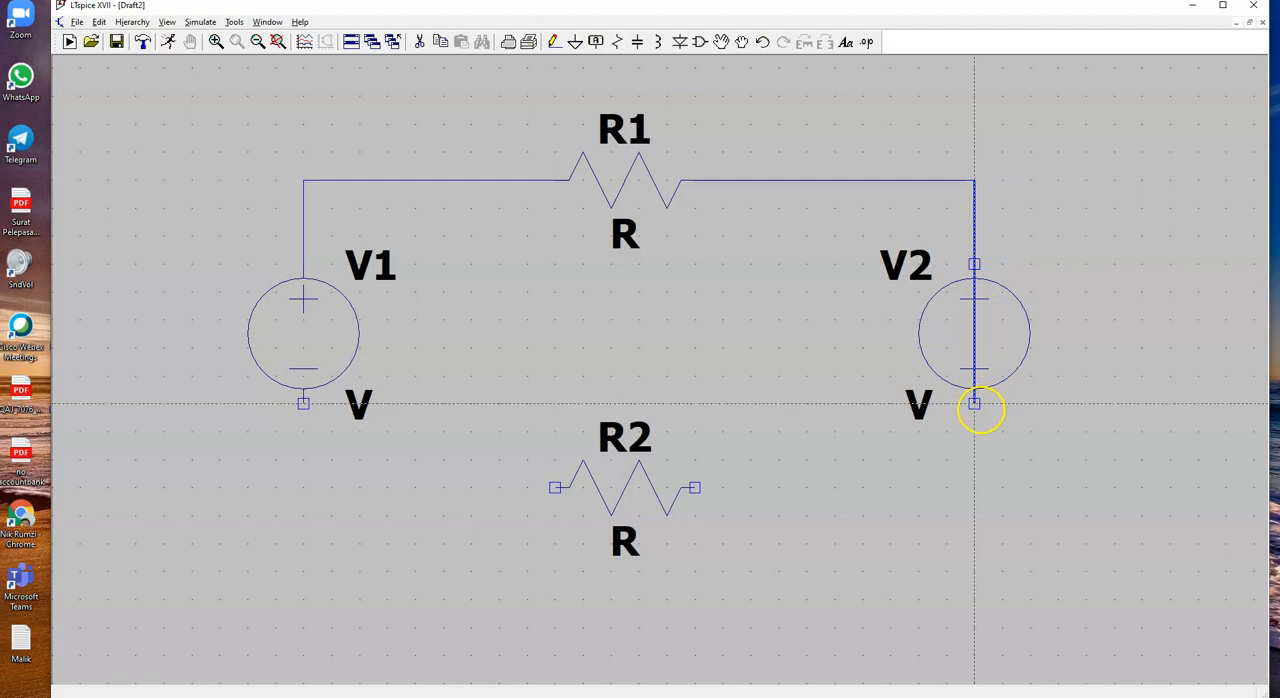
left_click(975, 488)
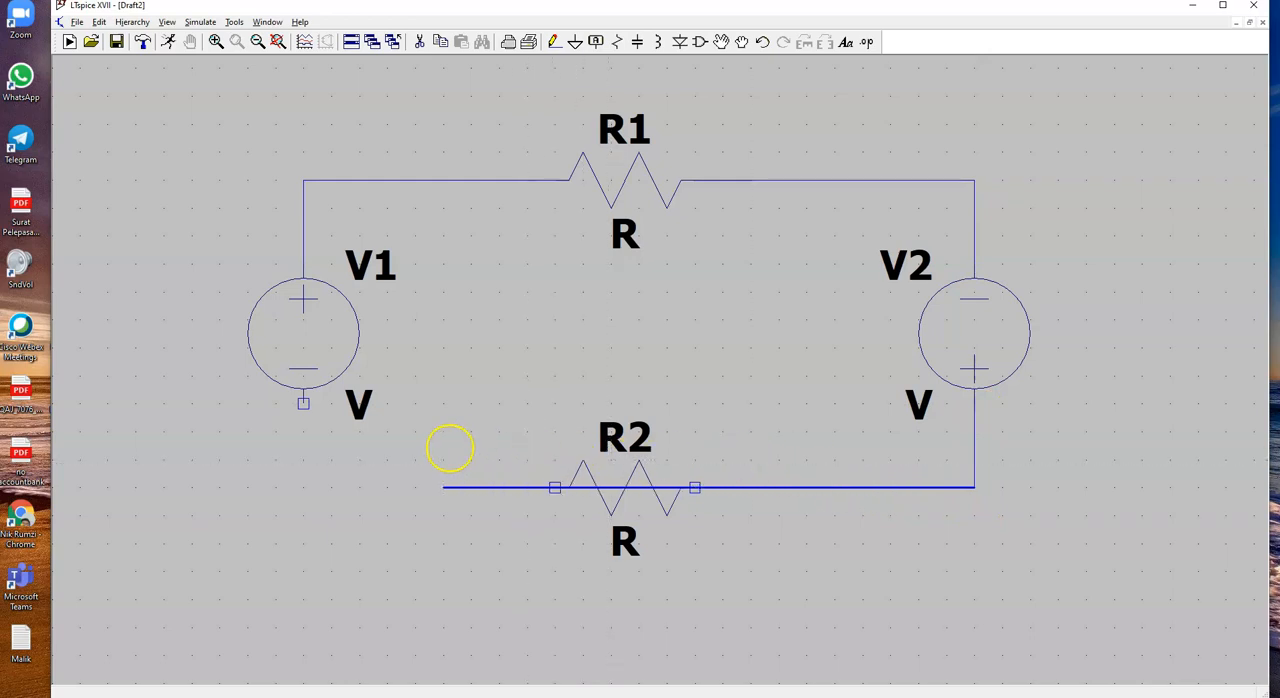
left_click(315, 442)
left_click(305, 402)
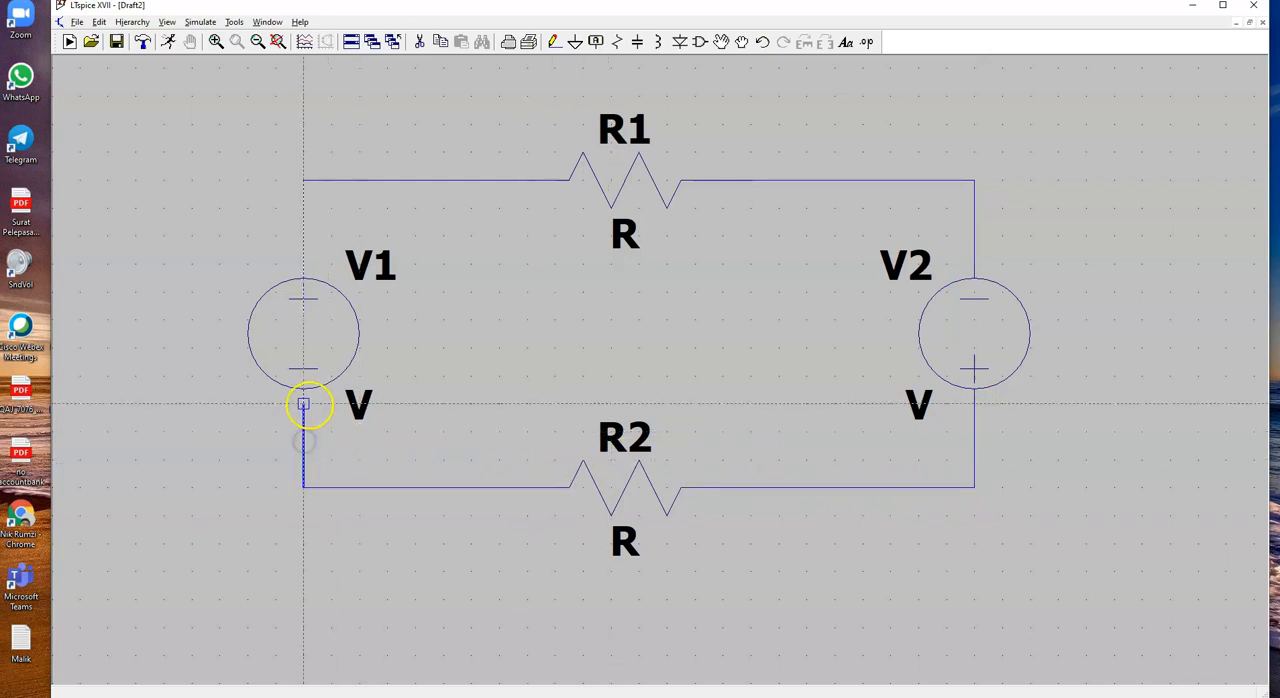
right_click(310, 402)
key("F3")
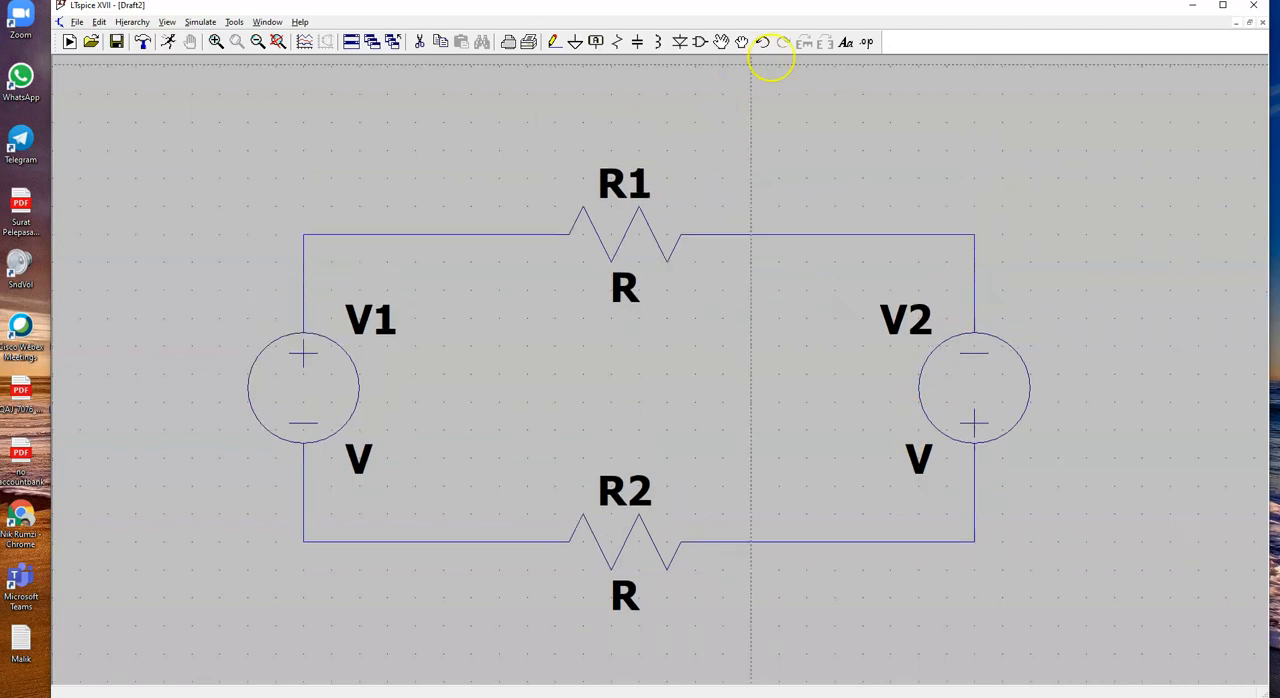
Step: Examine the wired loop at different zoom levels and fit the whole circuit to the window
scroll(826, 212, "up", 1)
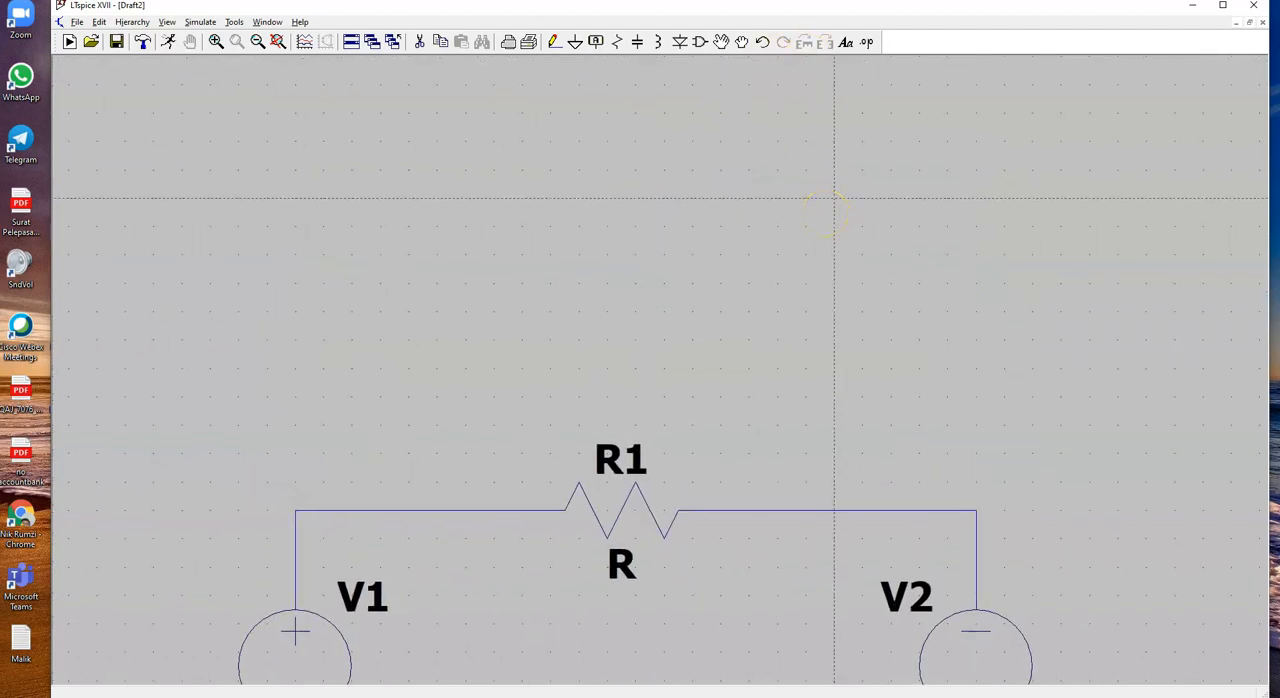
key("space")
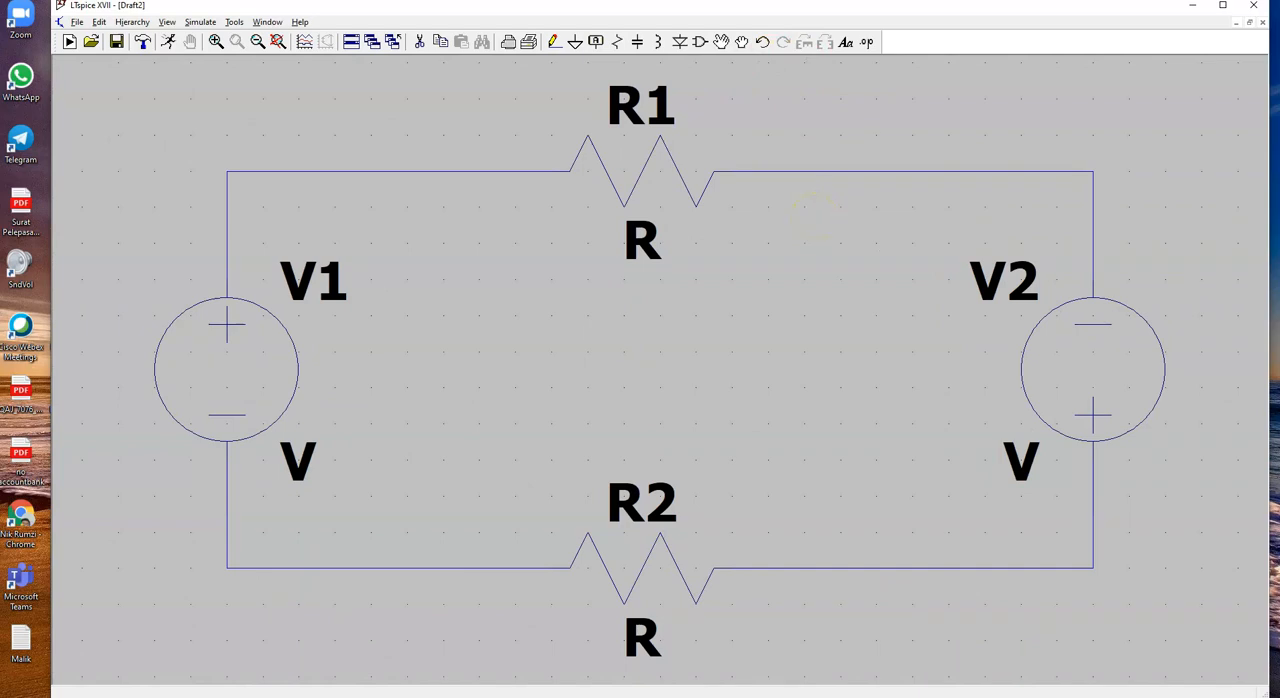
scroll(812, 213, "down", 4)
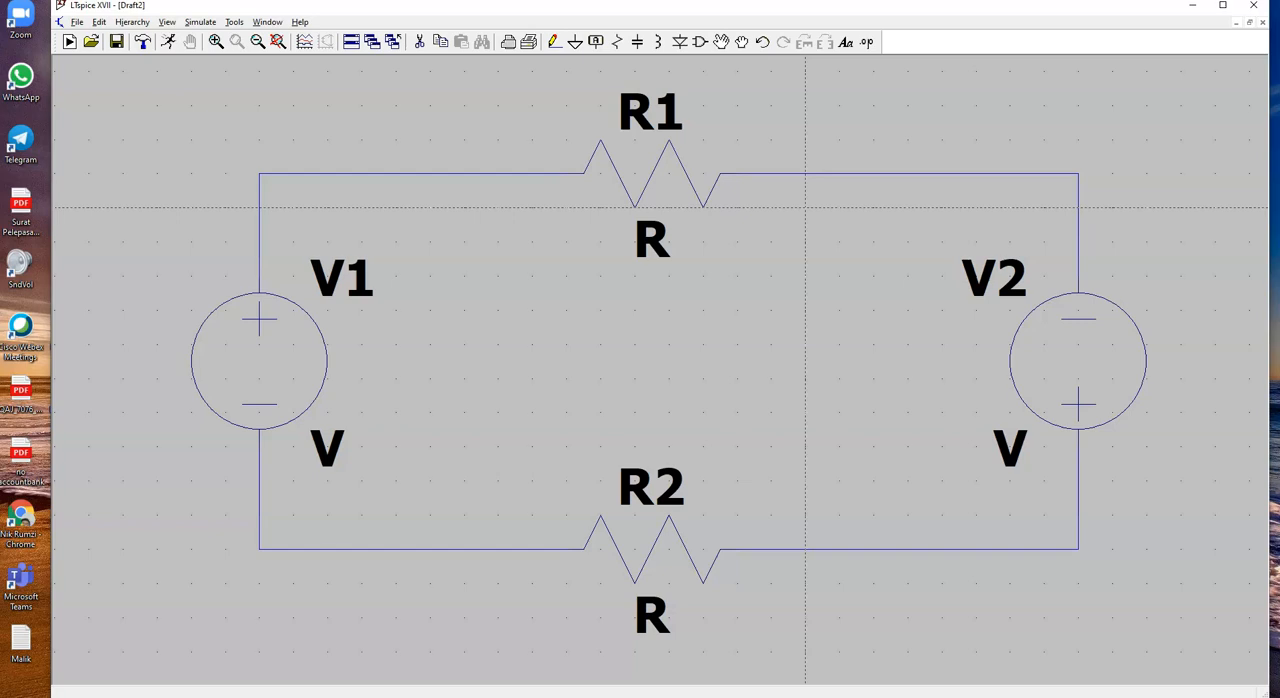
scroll(809, 212, "down", 1)
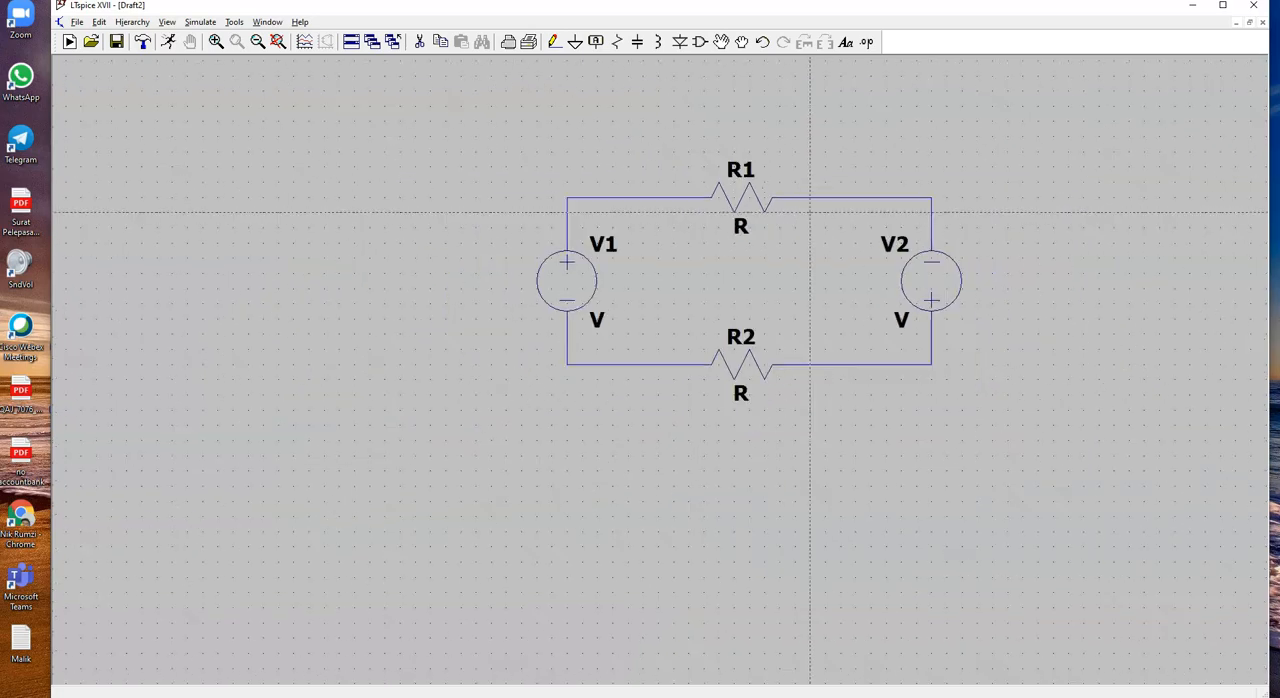
scroll(810, 212, "up", 4)
scroll(807, 211, "down", 8)
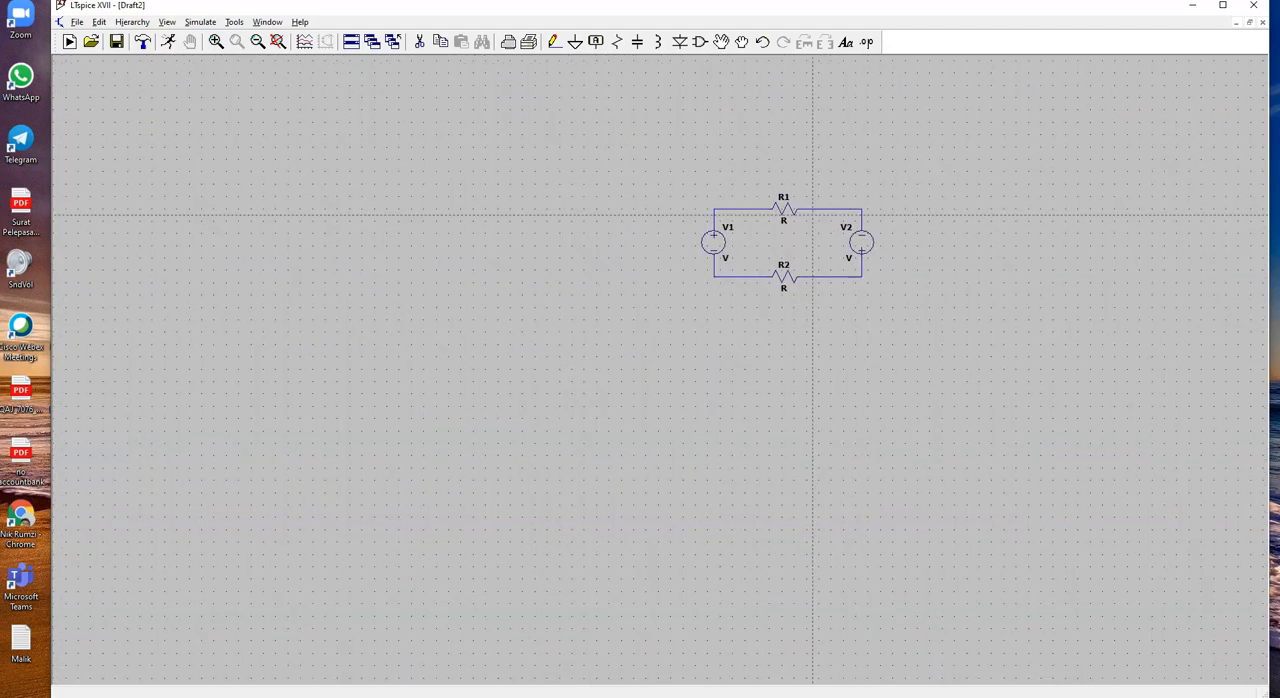
key("space")
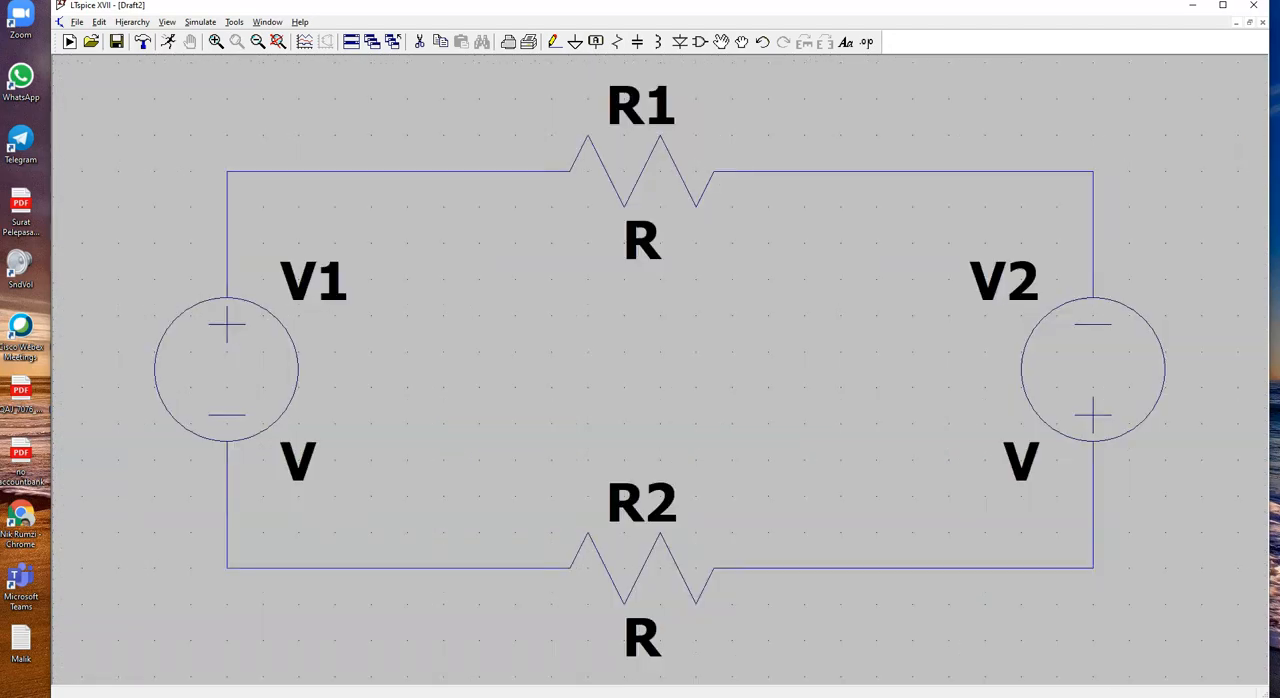
scroll(808, 212, "down", 3)
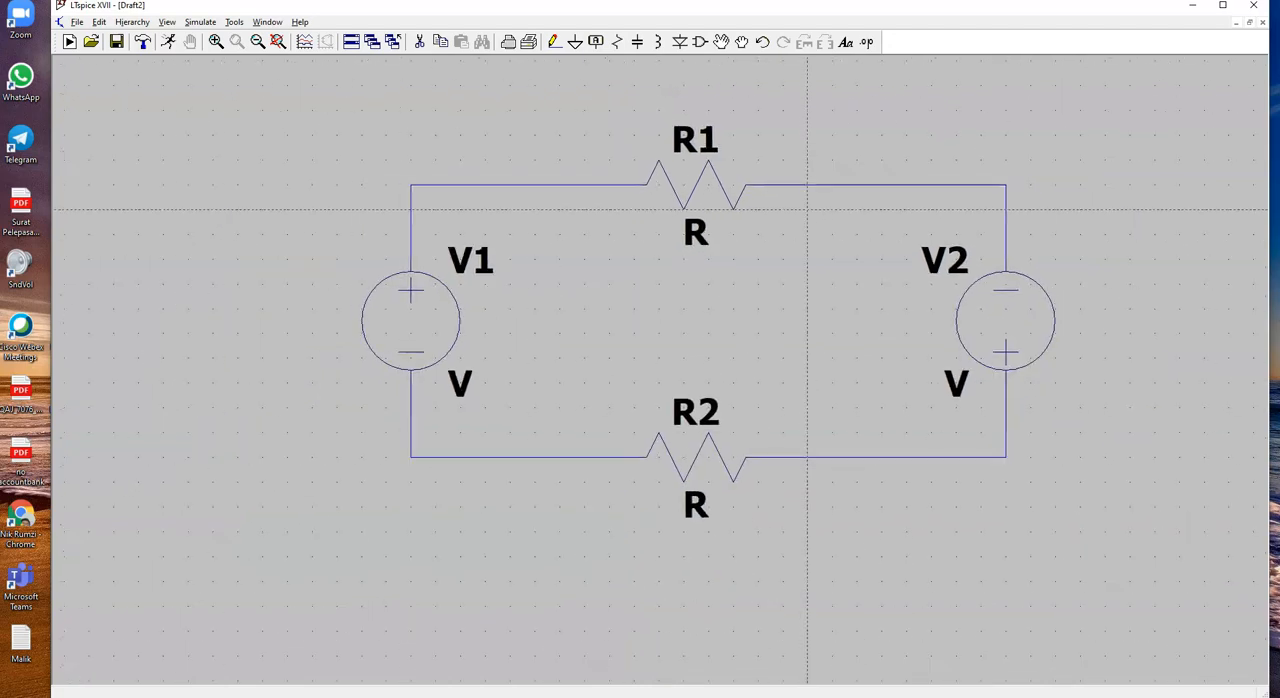
Step: Place a ground symbol below the lower wire between V1 and R2, and wire it to that node
left_click(575, 41)
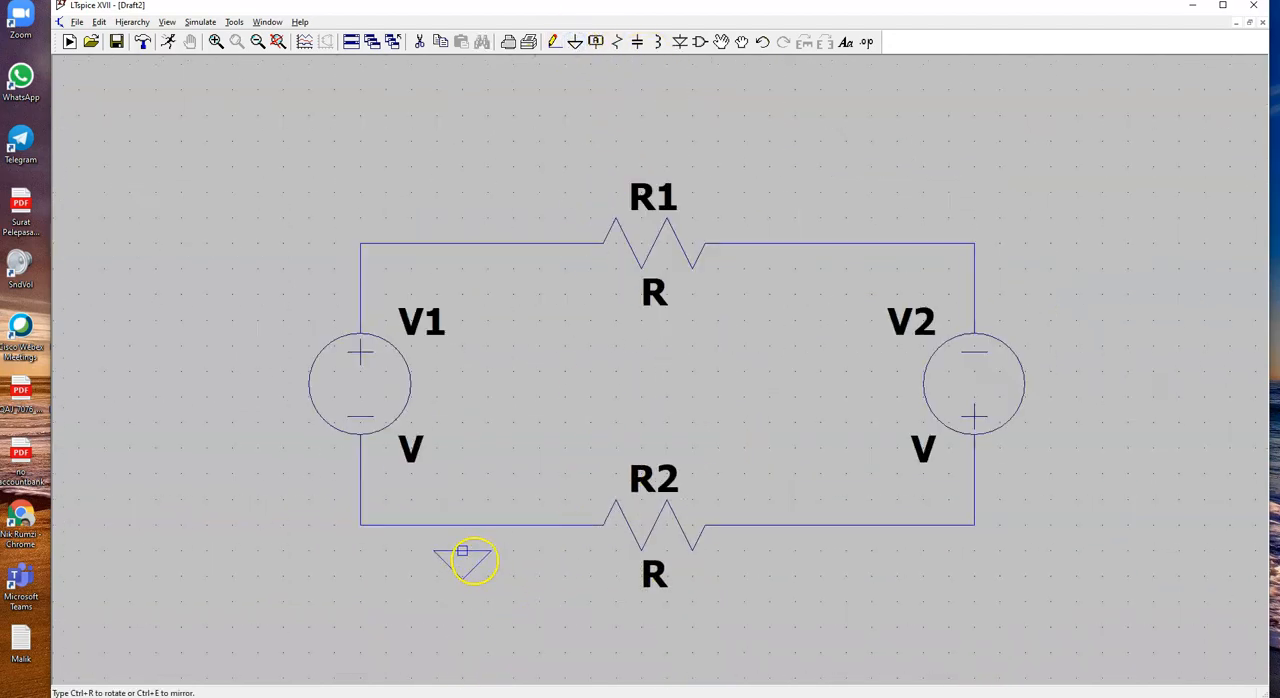
left_click(462, 577)
right_click(462, 577)
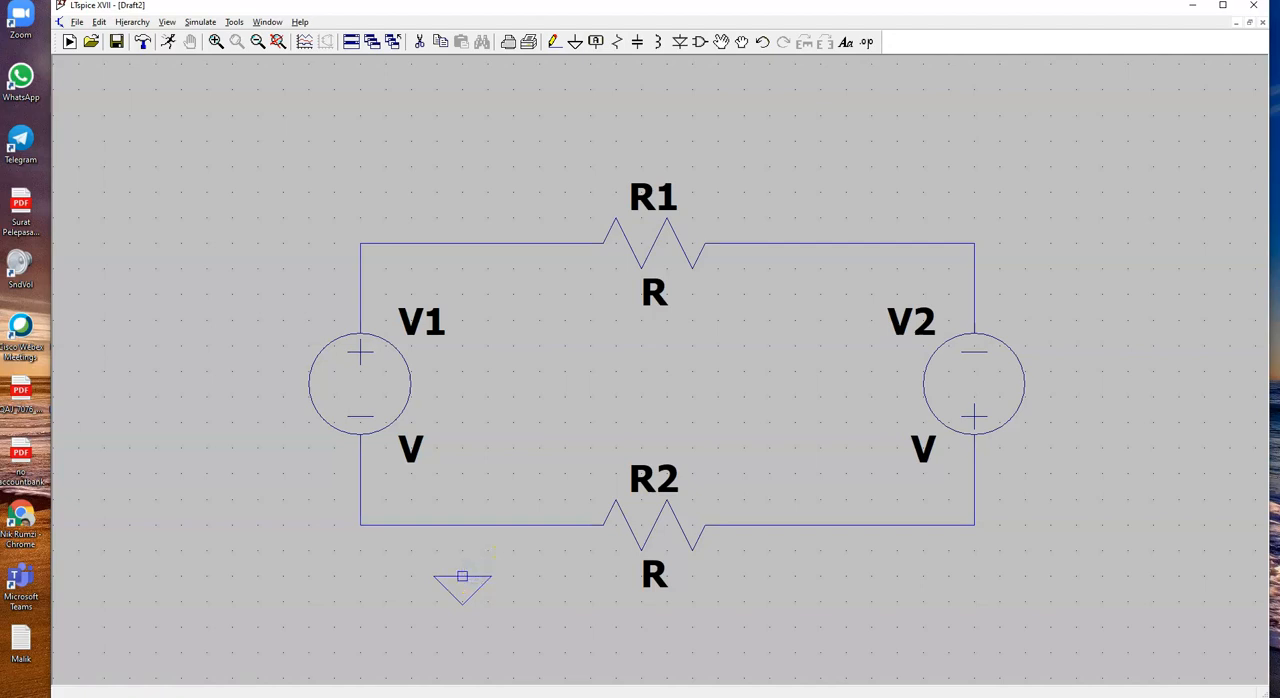
left_click(555, 41)
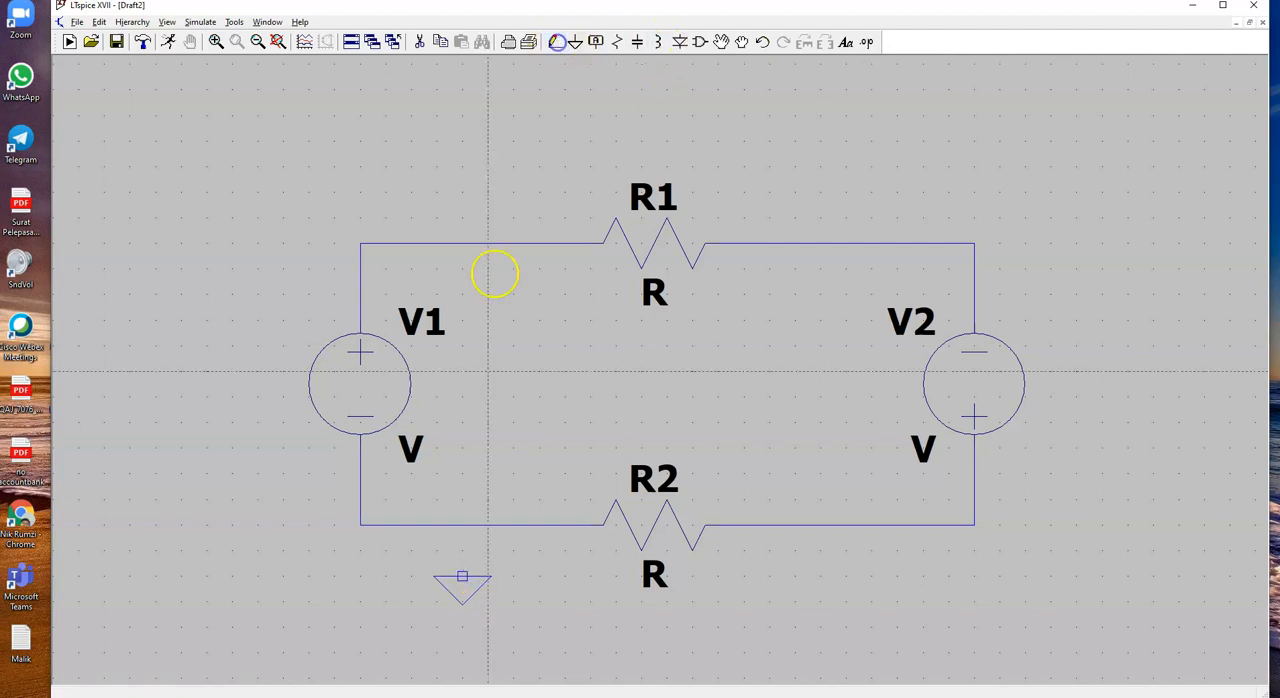
left_click(462, 577)
left_click(462, 525)
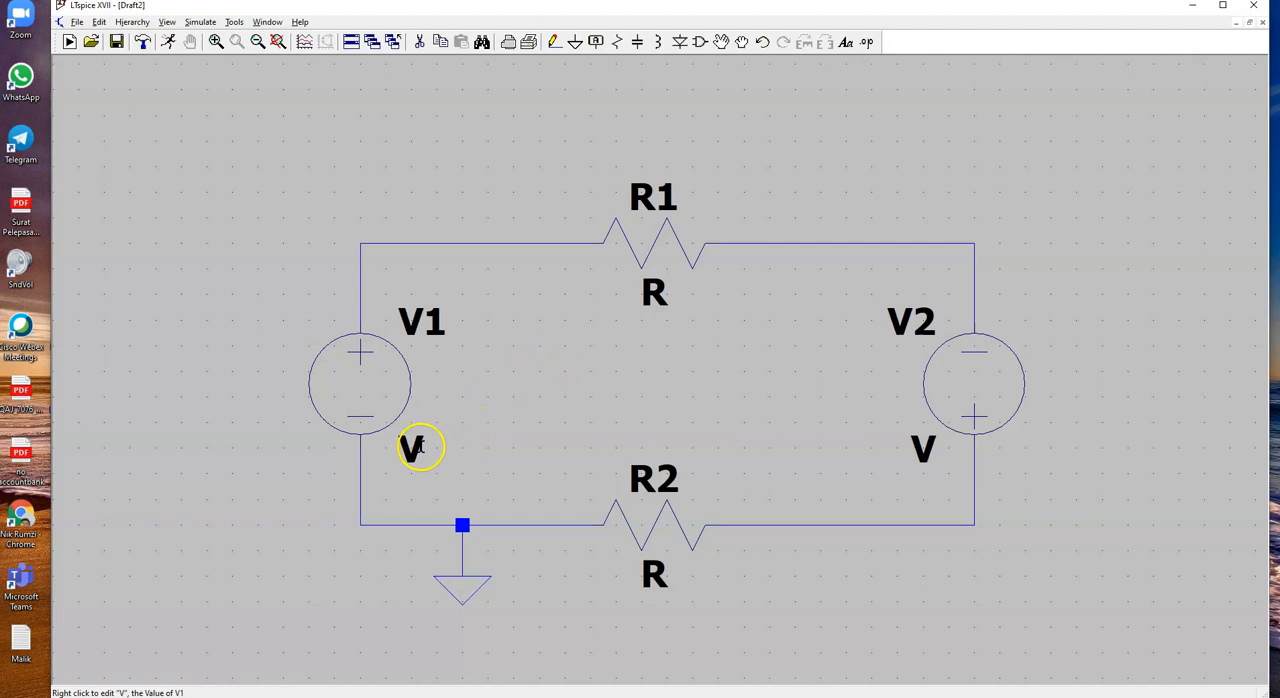
Step: Set the value of V1 to 32 and the value of V2 to -8
right_click(411, 447)
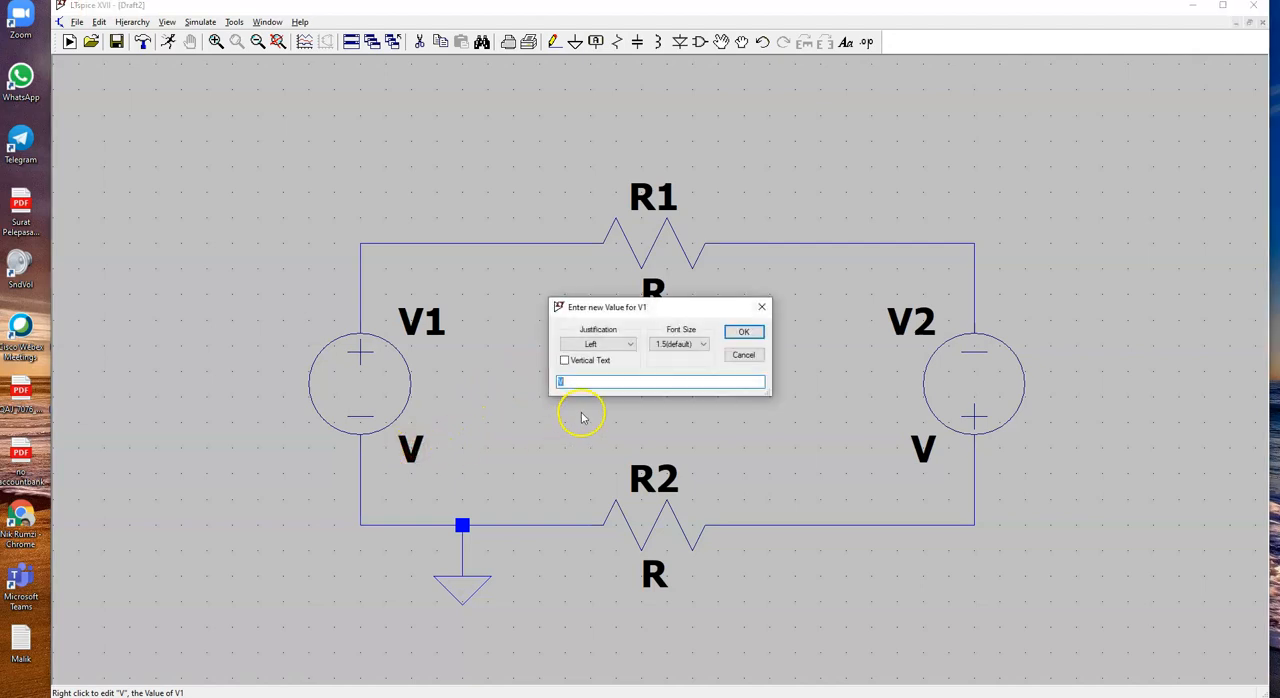
type("32")
left_click(743, 332)
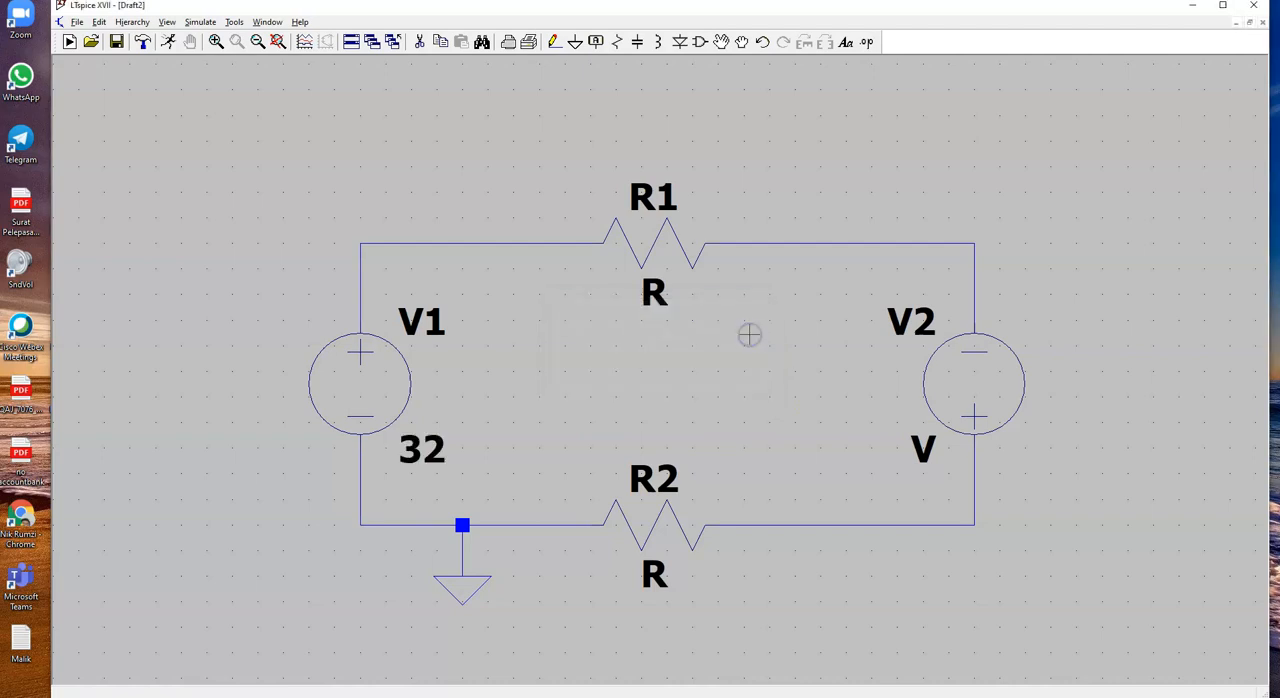
right_click(923, 448)
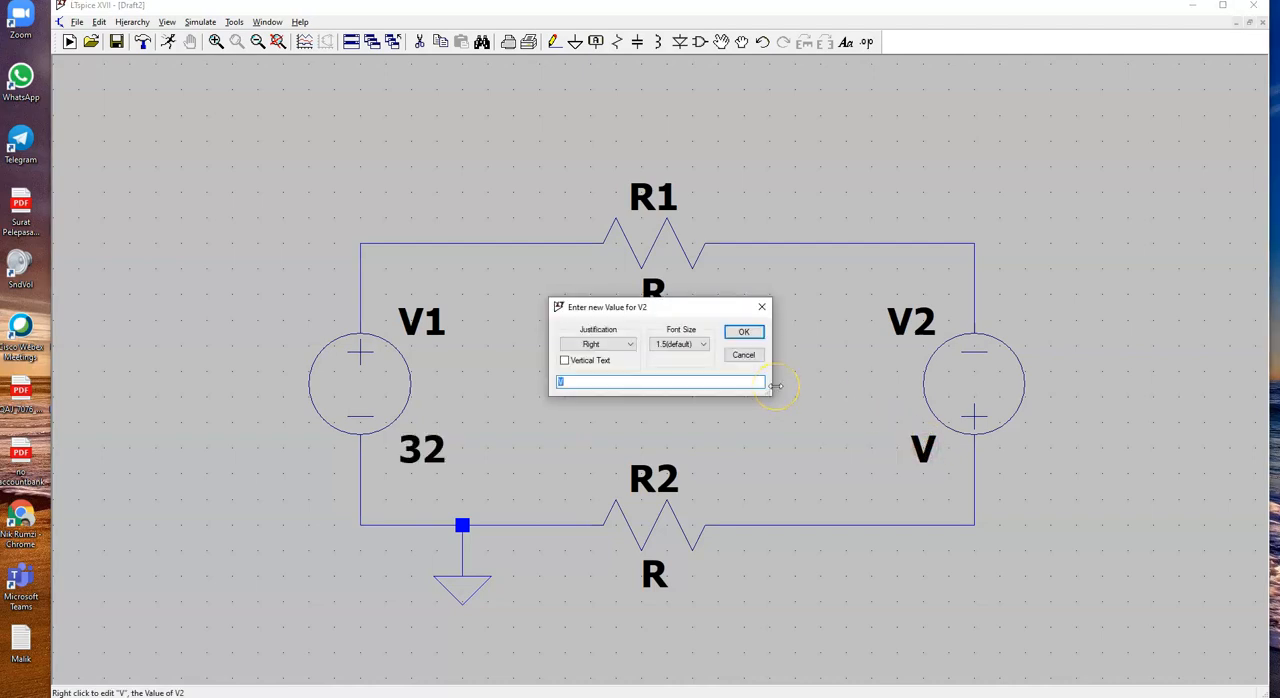
key("BackSpace")
key("Return")
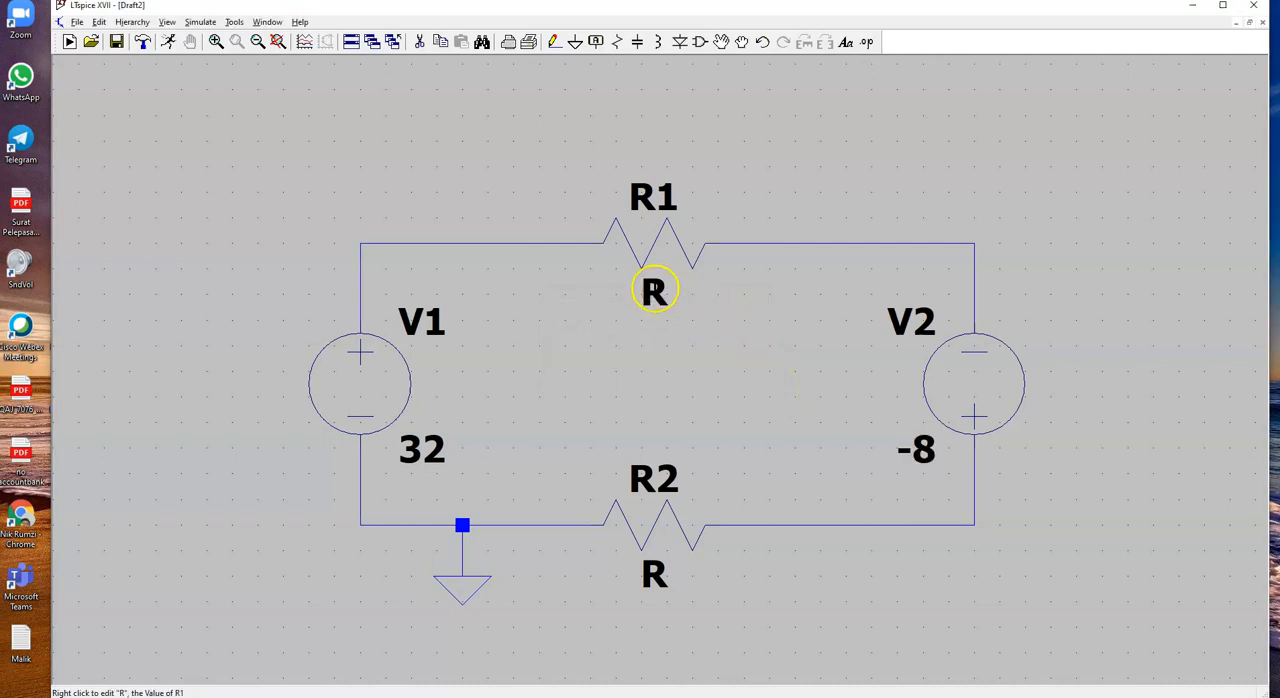
Step: Set the value of R1 to 4 and the value of R2 to 2
right_click(654, 292)
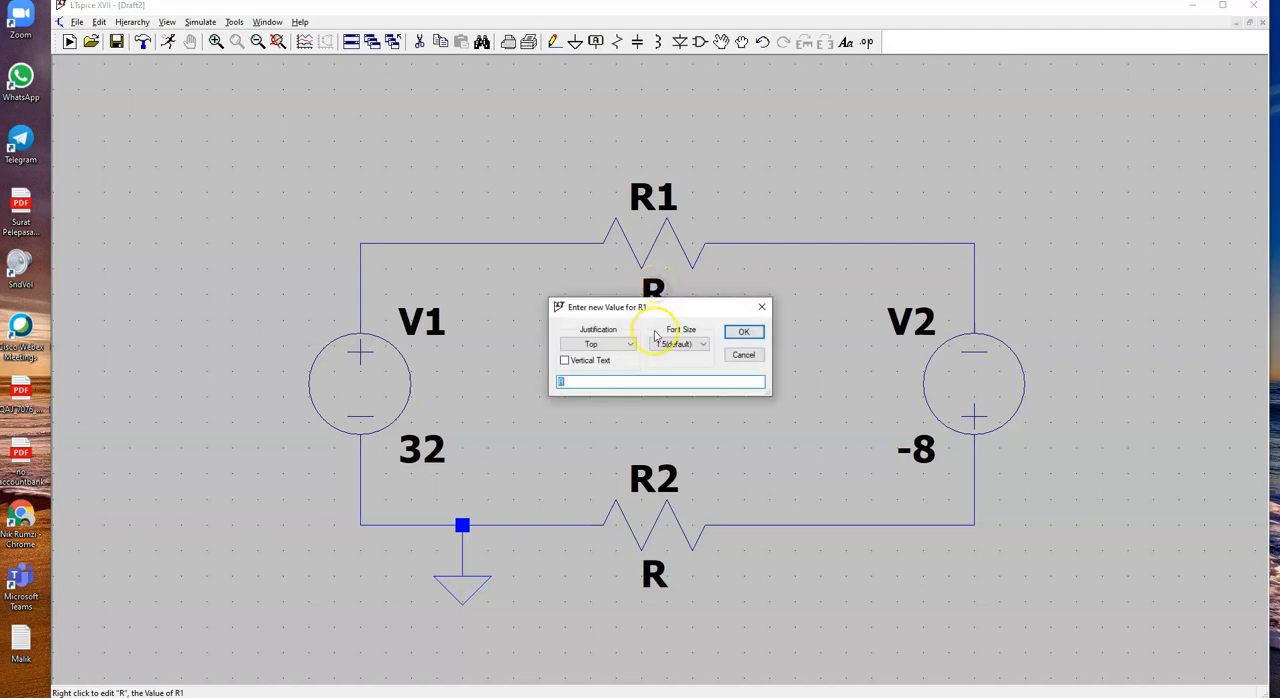
type("4")
left_click(743, 331)
right_click(654, 574)
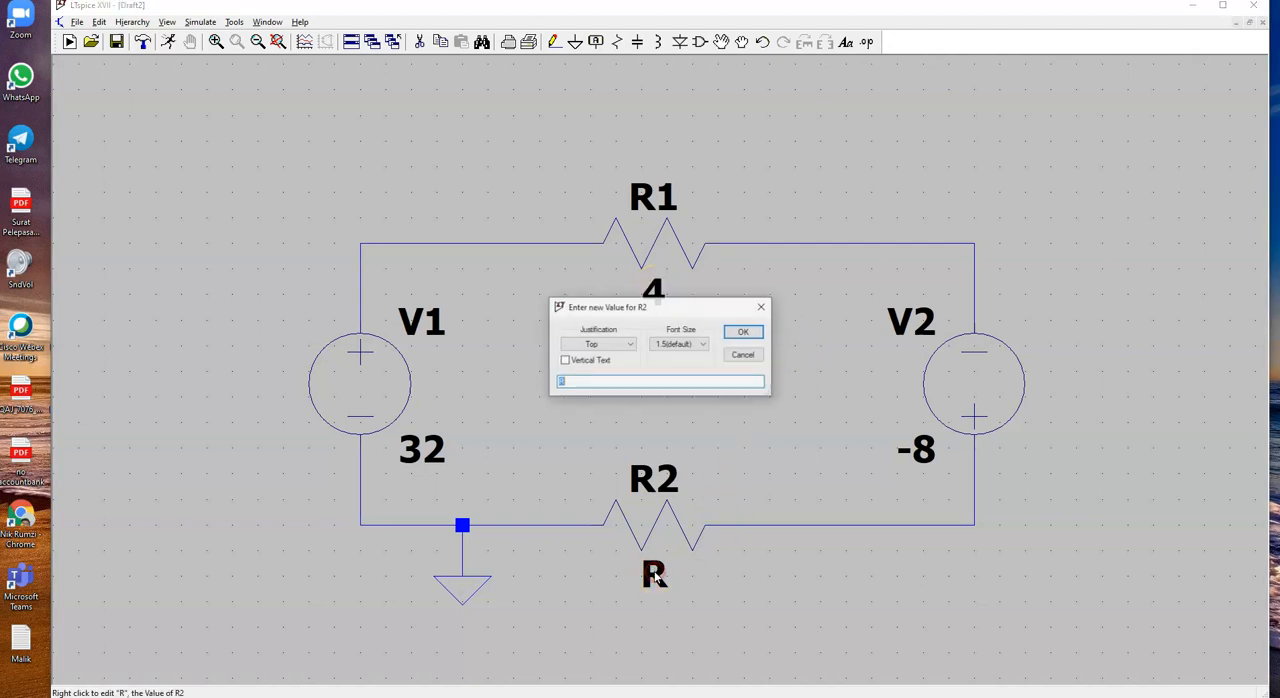
type("2")
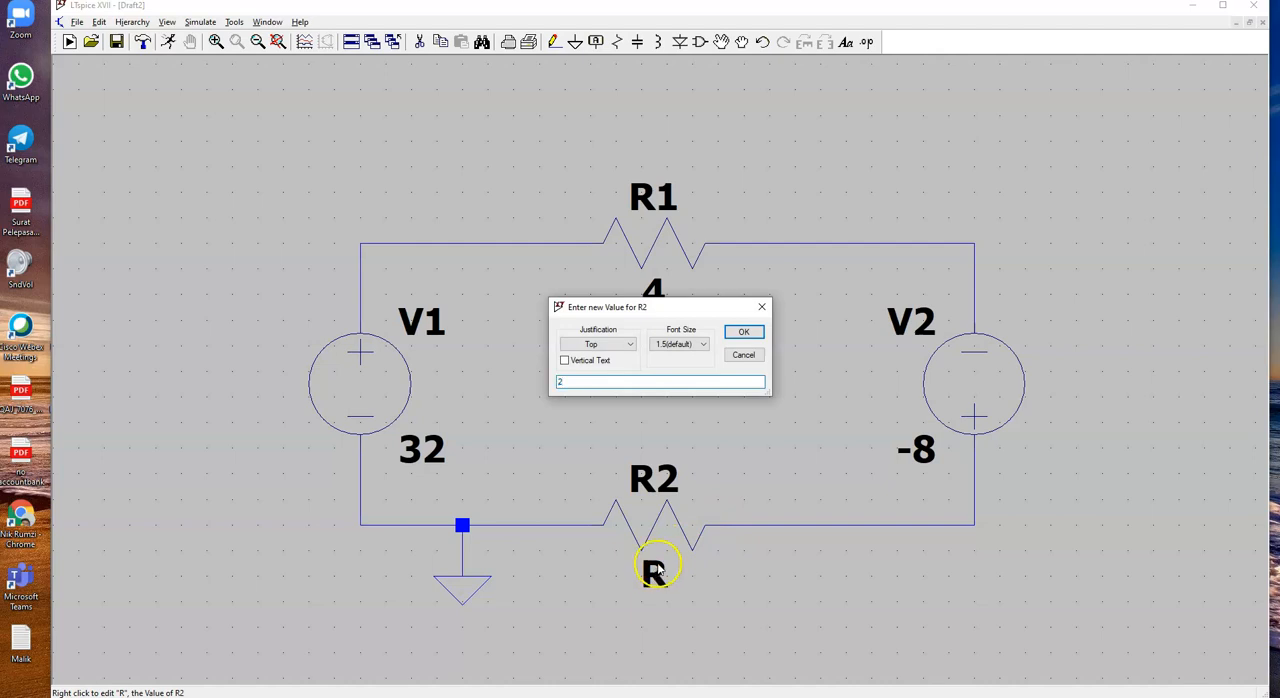
key("Return")
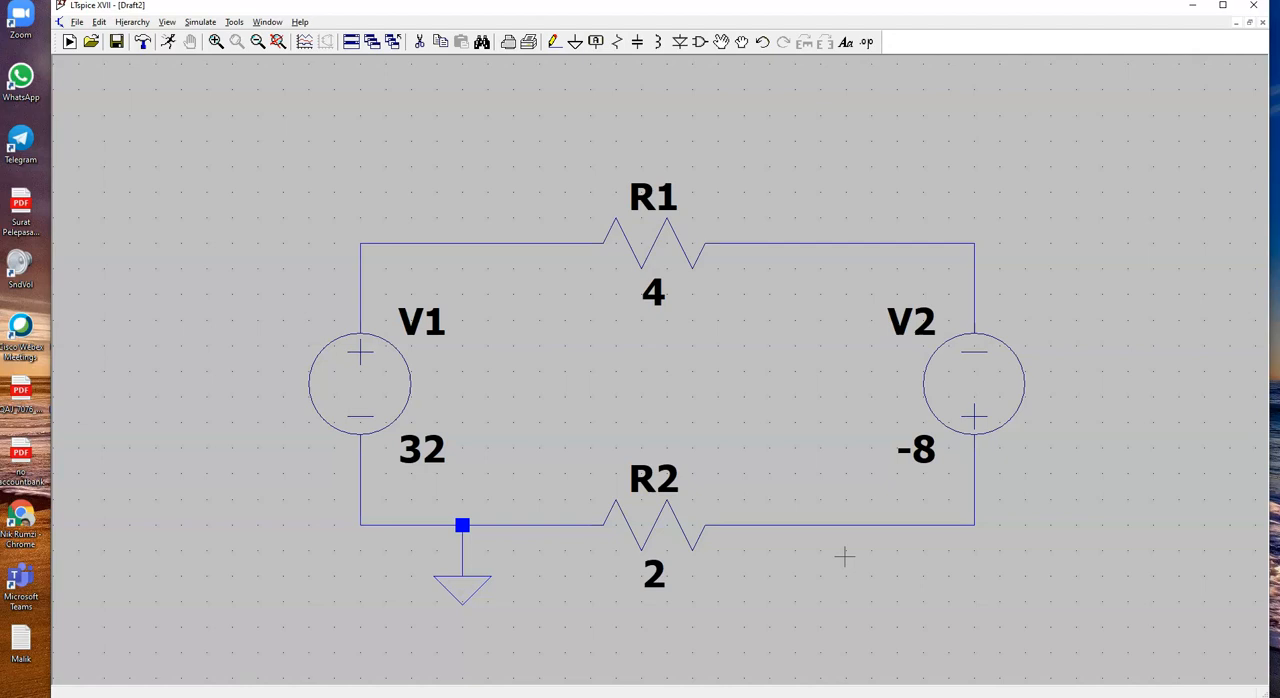
Step: Set up a DC operating point analysis and place its .op directive below the circuit, left of the ground symbol
left_click(363, 376)
left_click(201, 22)
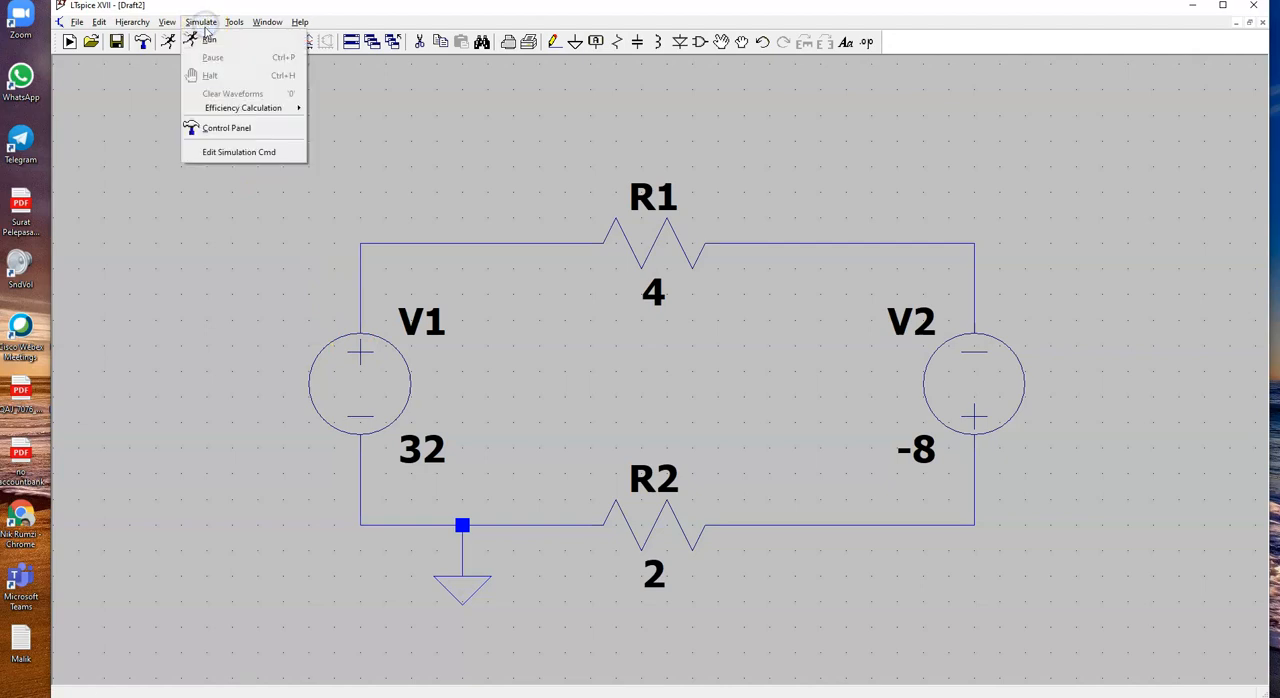
left_click(228, 155)
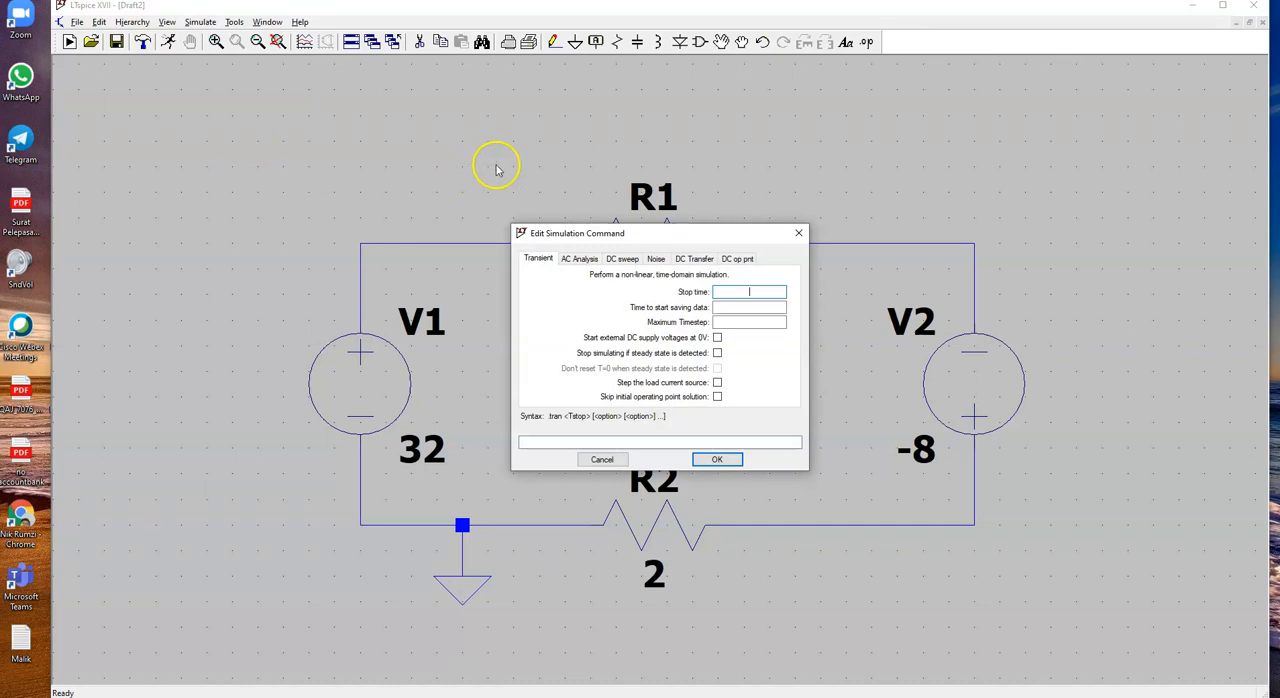
left_click(740, 263)
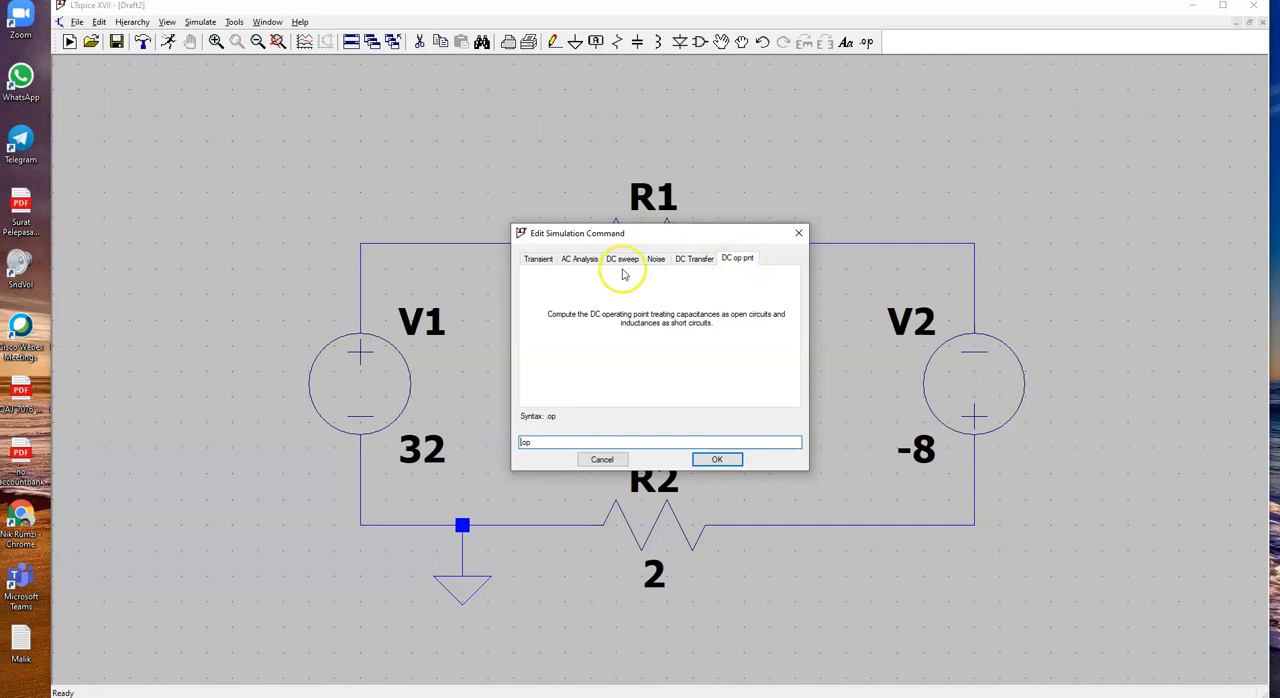
left_click(537, 261)
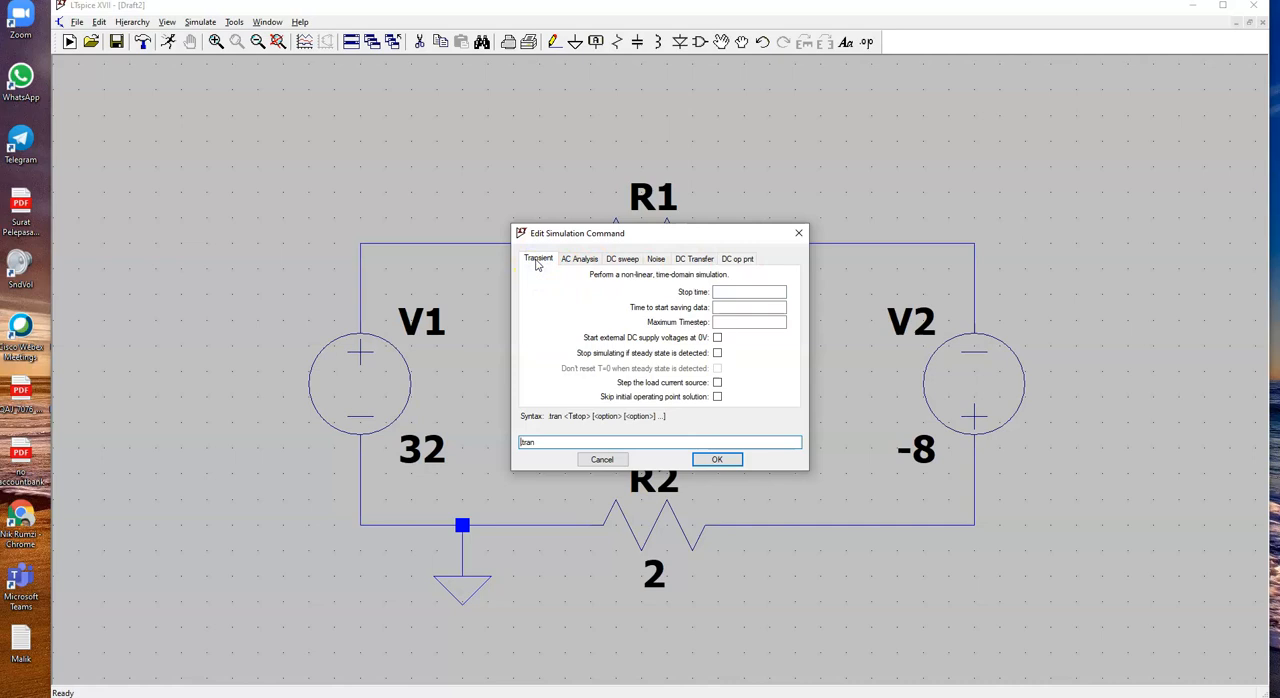
left_click(586, 262)
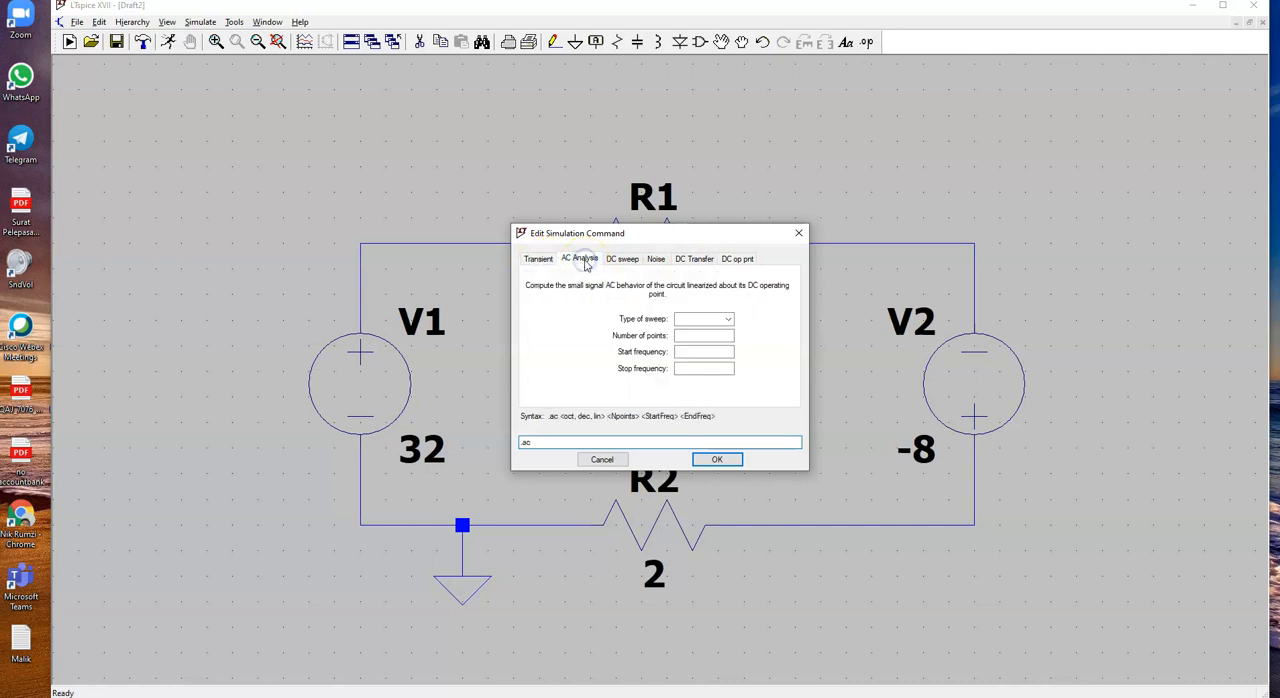
left_click(737, 261)
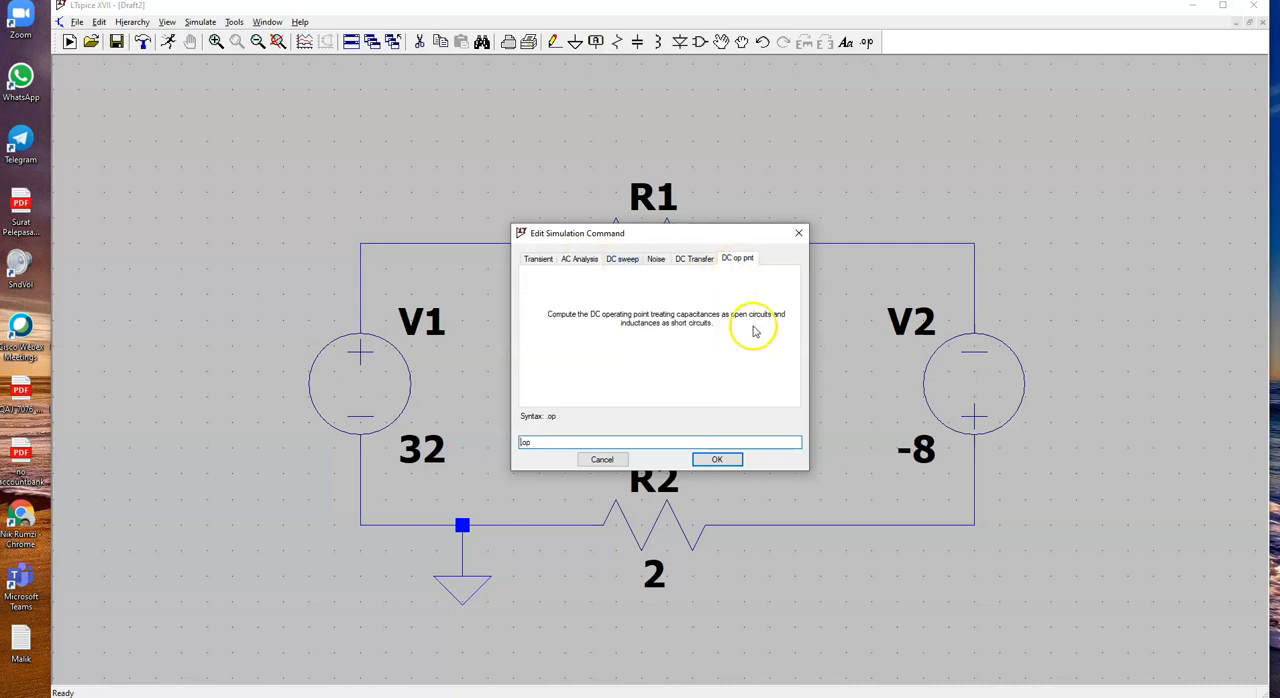
left_click(720, 461)
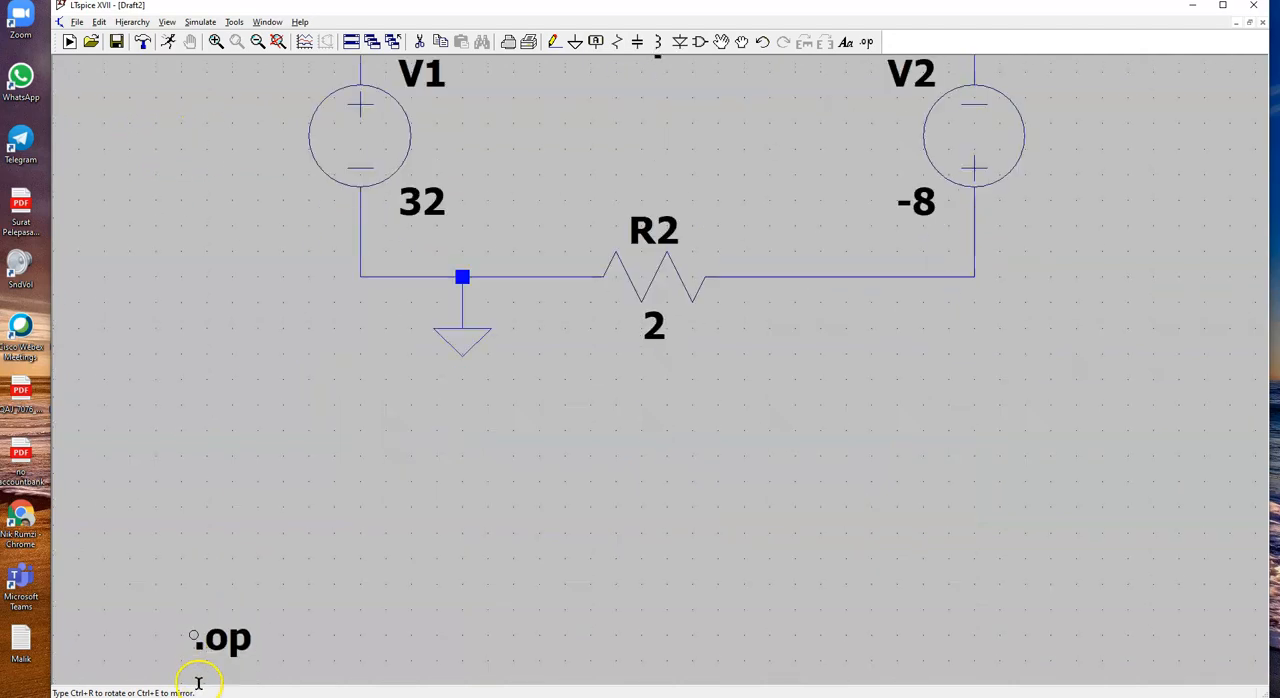
left_click(230, 268)
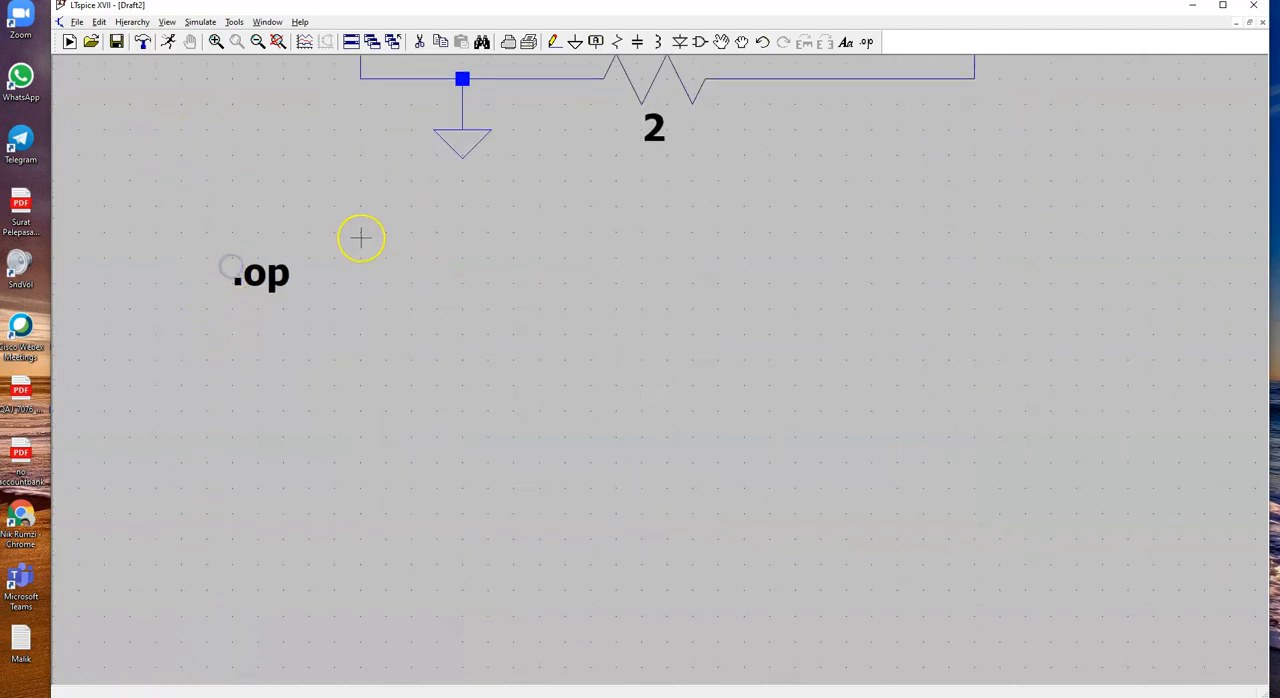
key("space")
scroll(361, 237, "down", 1)
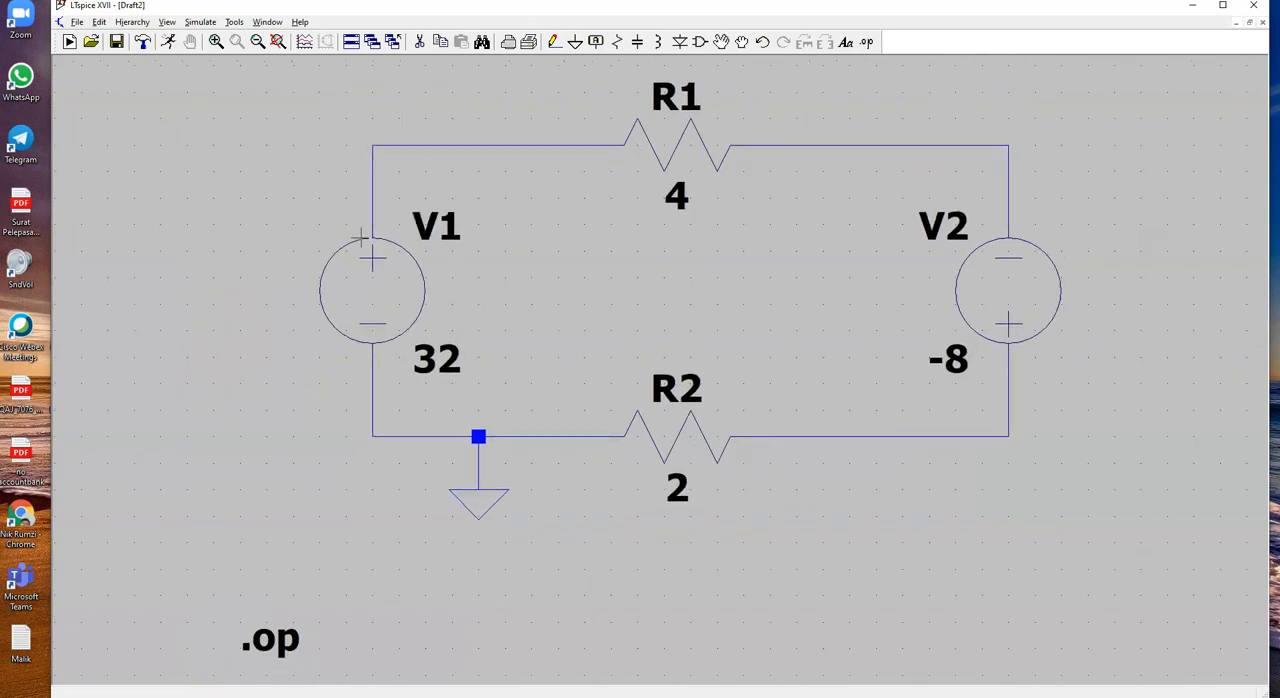
scroll(361, 237, "down", 2)
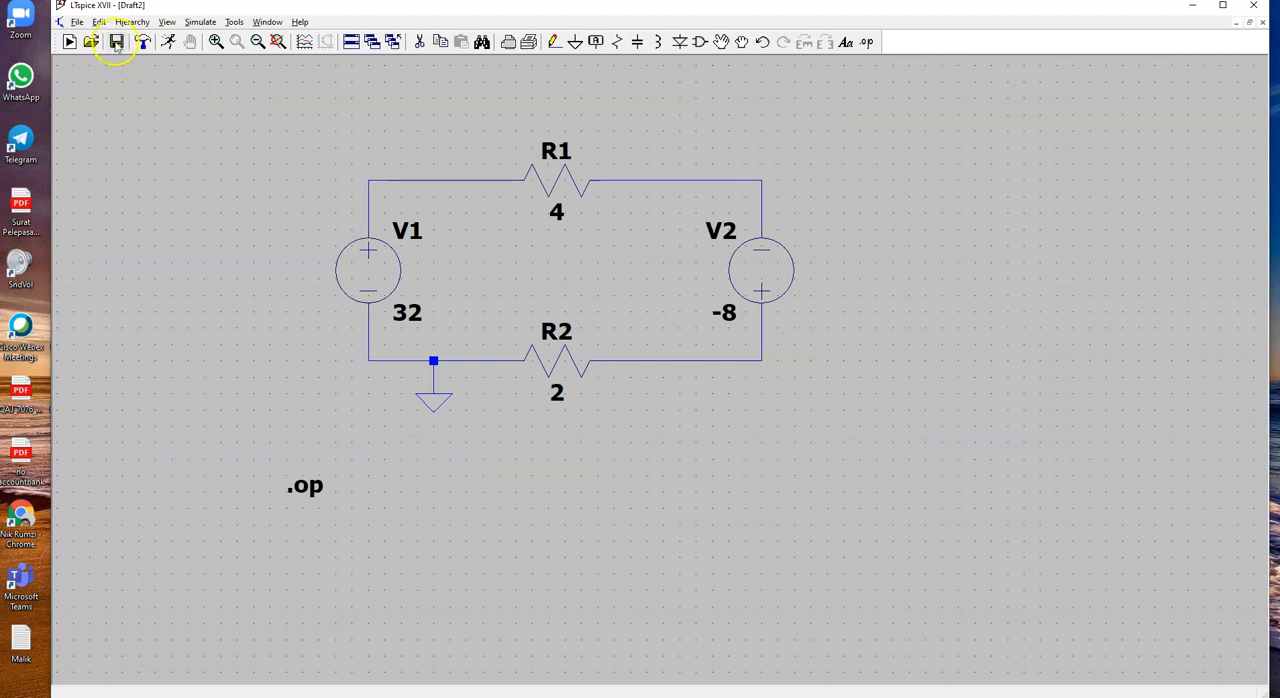
Step: Save the schematic under the new name Example1 in the LTspice course folder
left_click(77, 21)
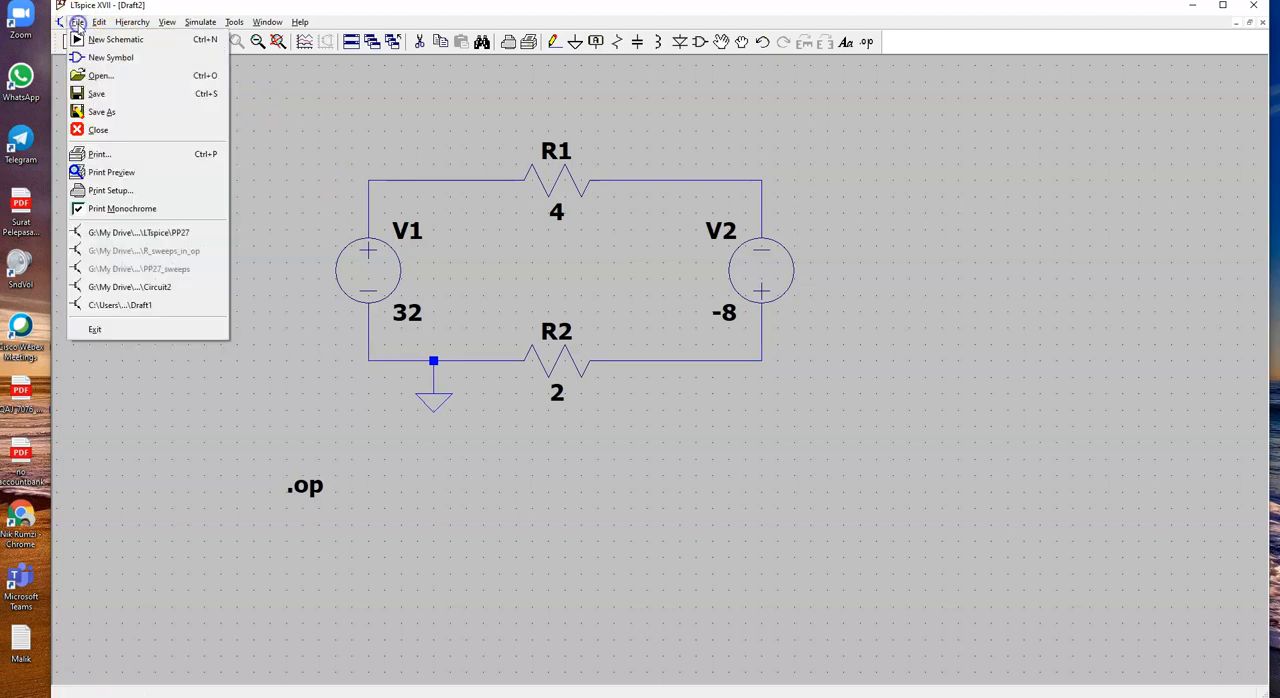
left_click(110, 112)
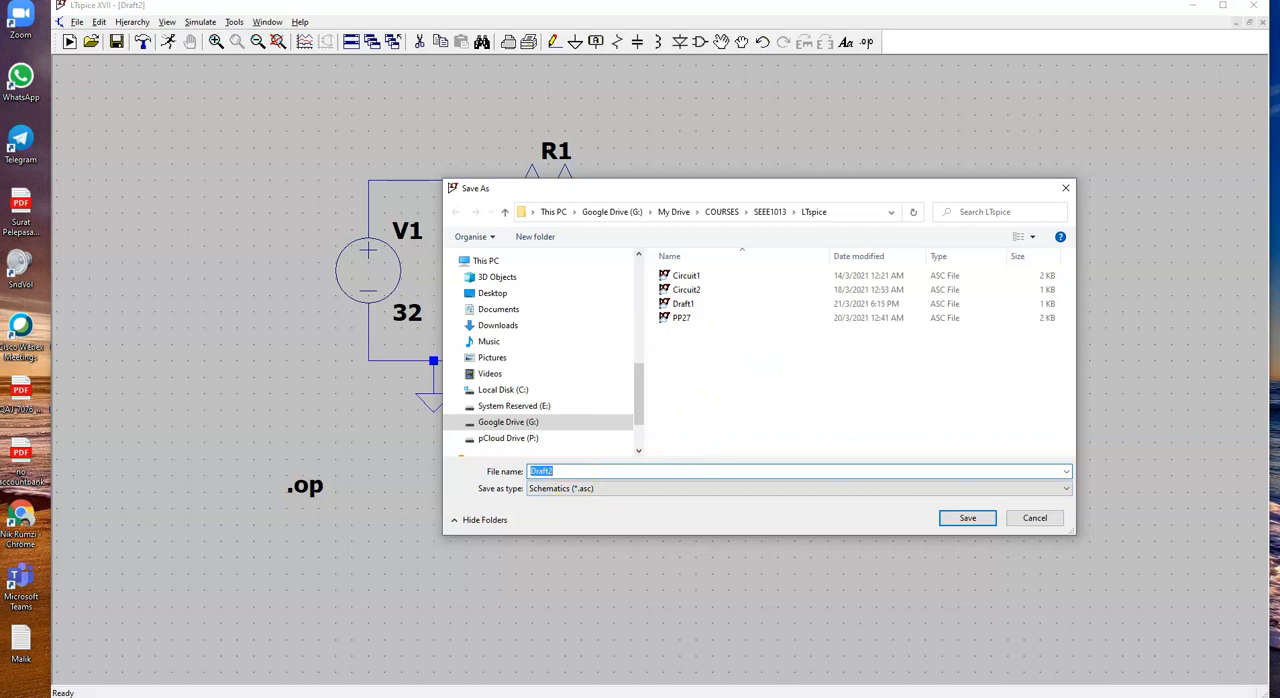
type("Example1")
key("Return")
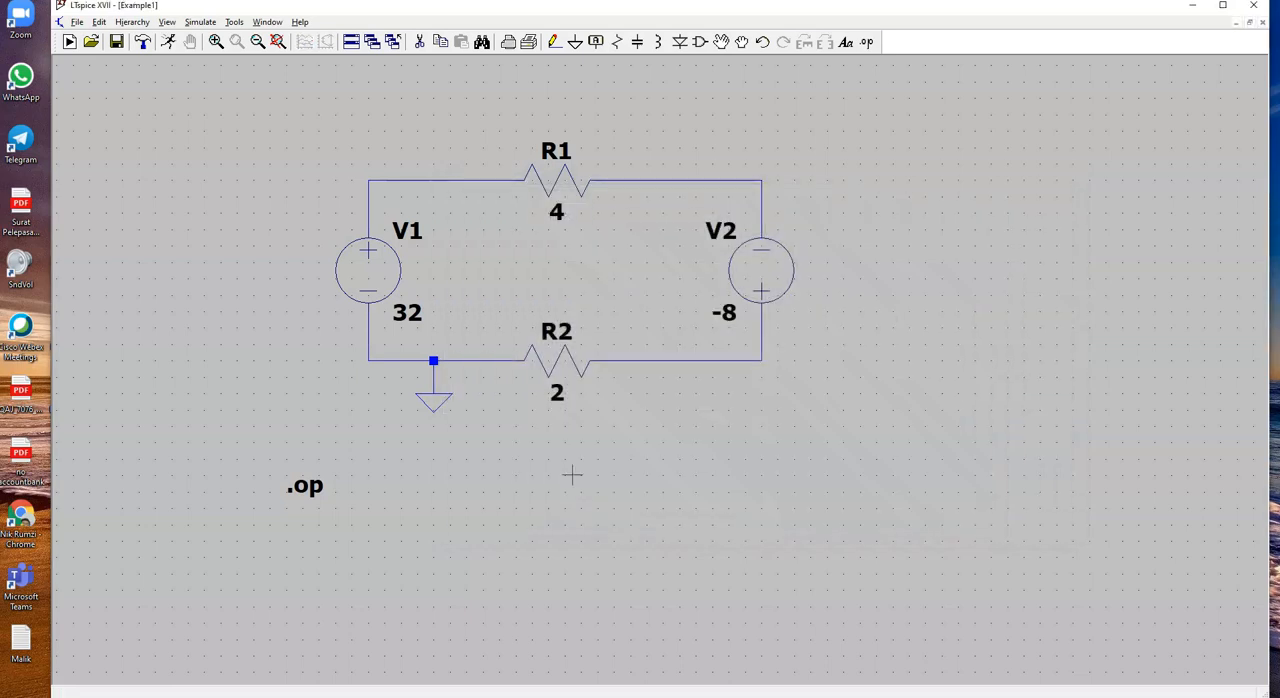
Step: Examine the circuit's SPICE netlist beside the schematic with enlarged text, checking each component's nodes, and close it
left_click(604, 189)
left_click(101, 25)
mouse_move(178, 24)
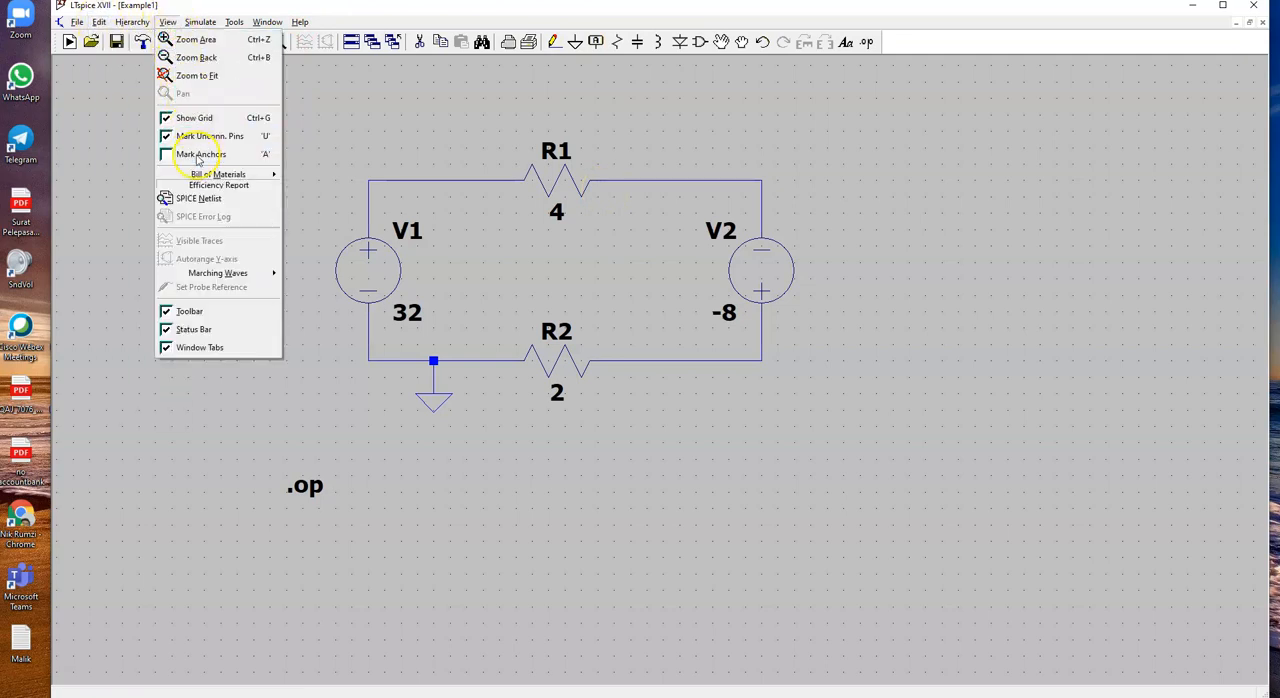
left_click(206, 204)
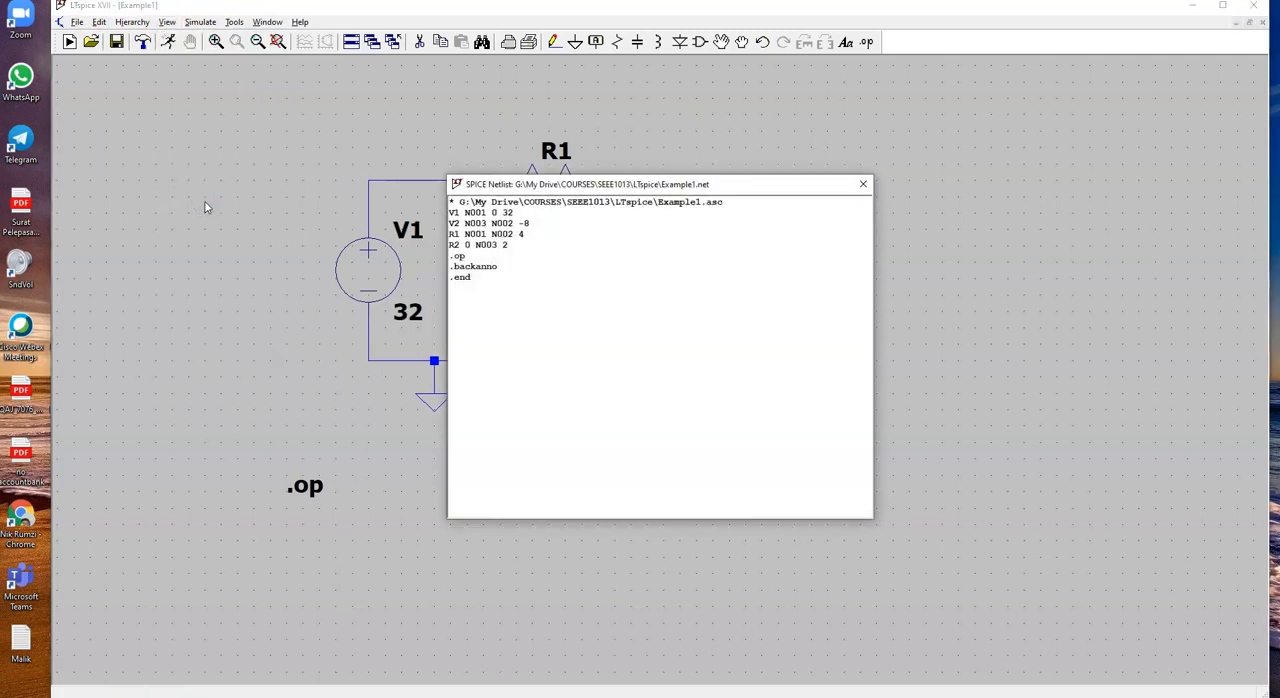
left_click_drag(590, 190, 969, 152)
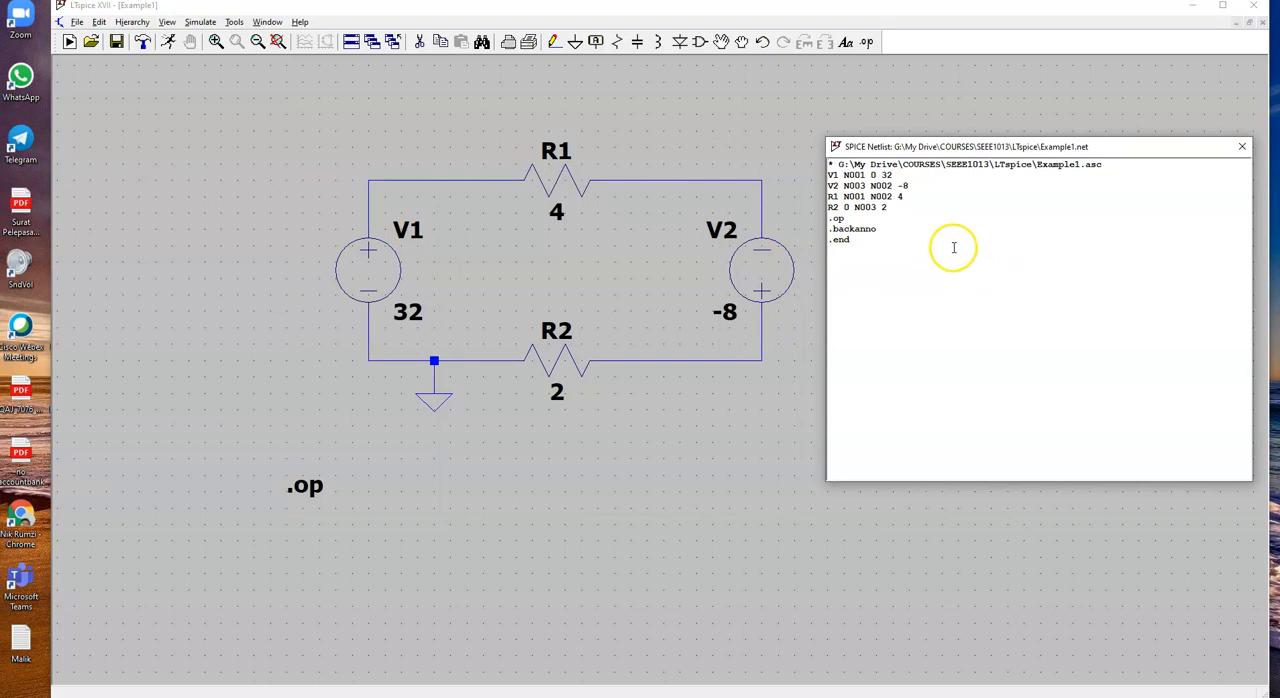
scroll(940, 278, "up", 2)
scroll(940, 278, "up", 1)
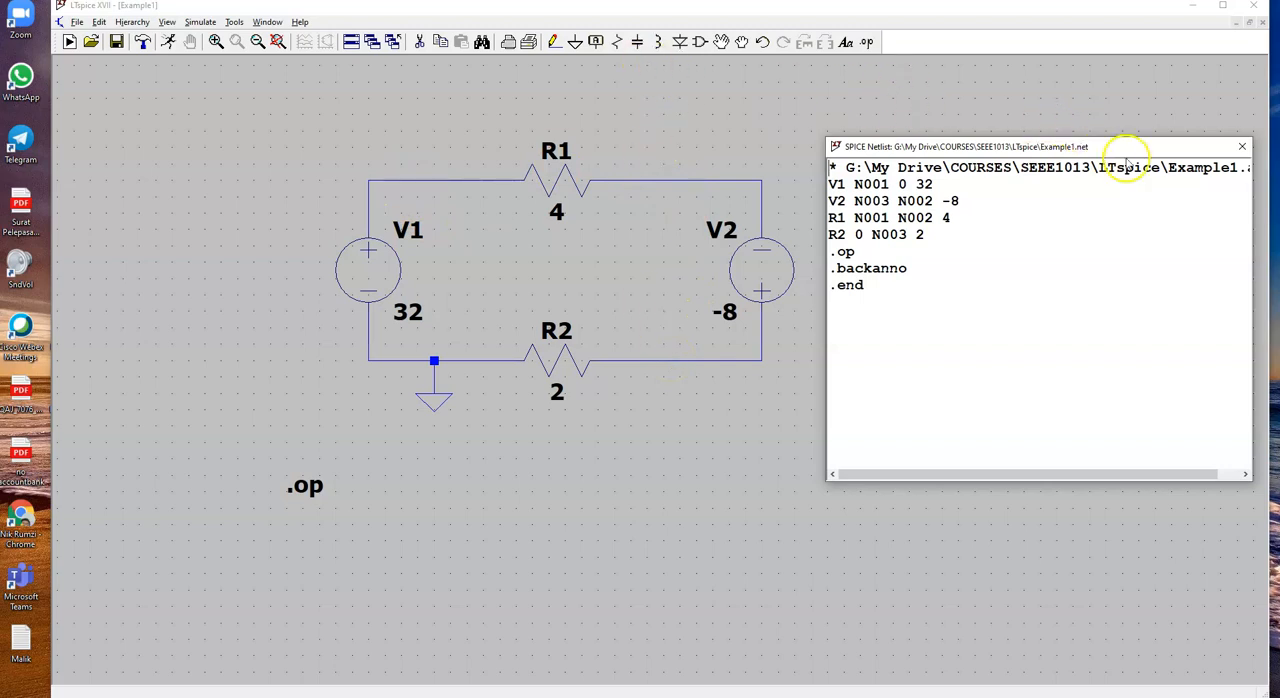
left_click(1240, 149)
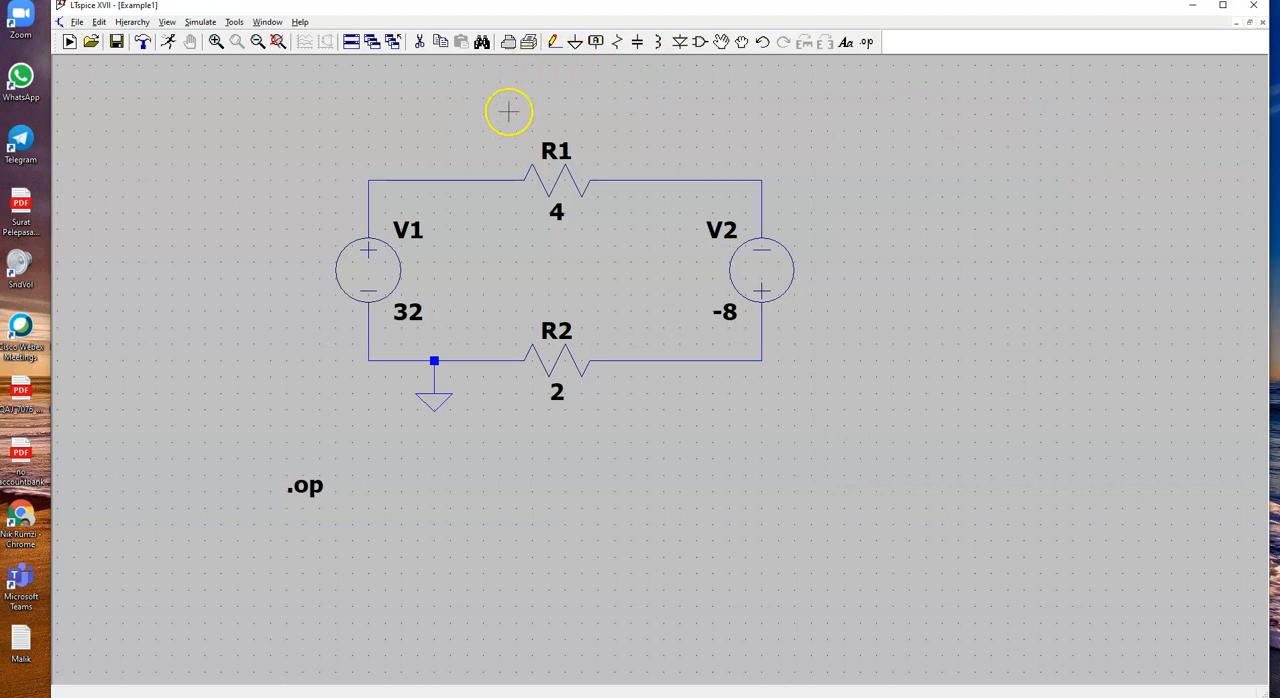
Step: Place net labels named a on the V1–R1 wire, the R1–V2 wire and the R2–V2 wire
right_click(463, 181)
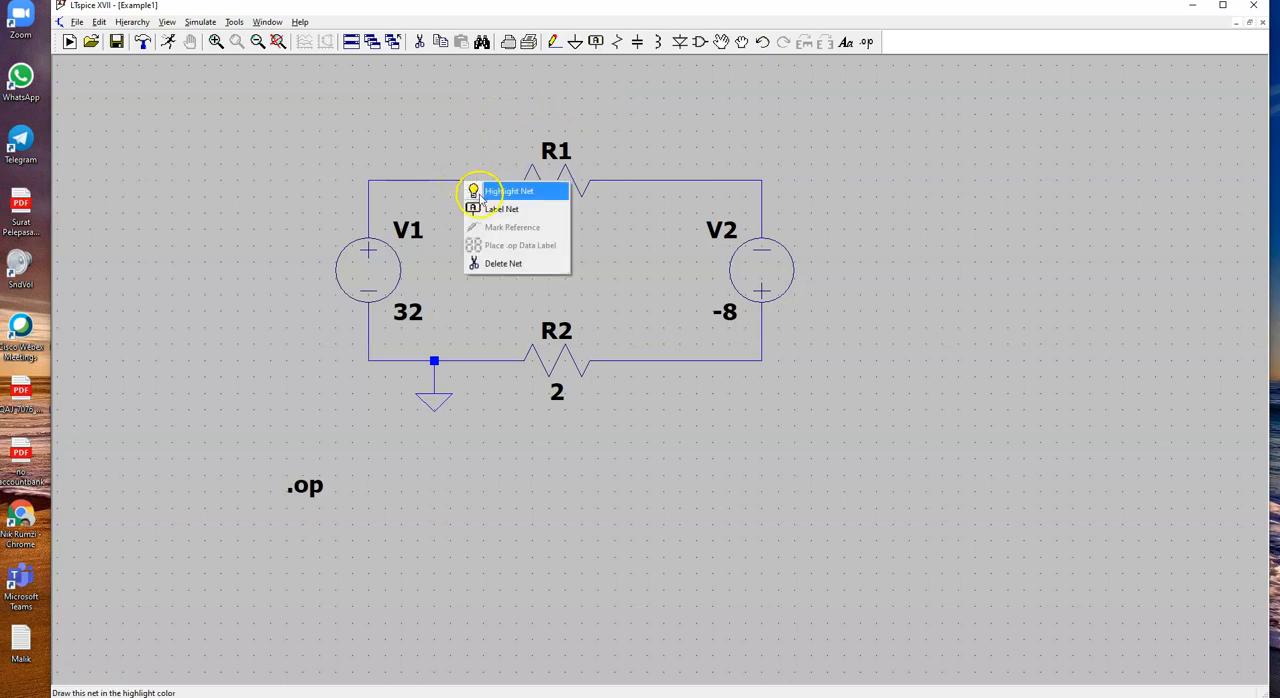
left_click(492, 214)
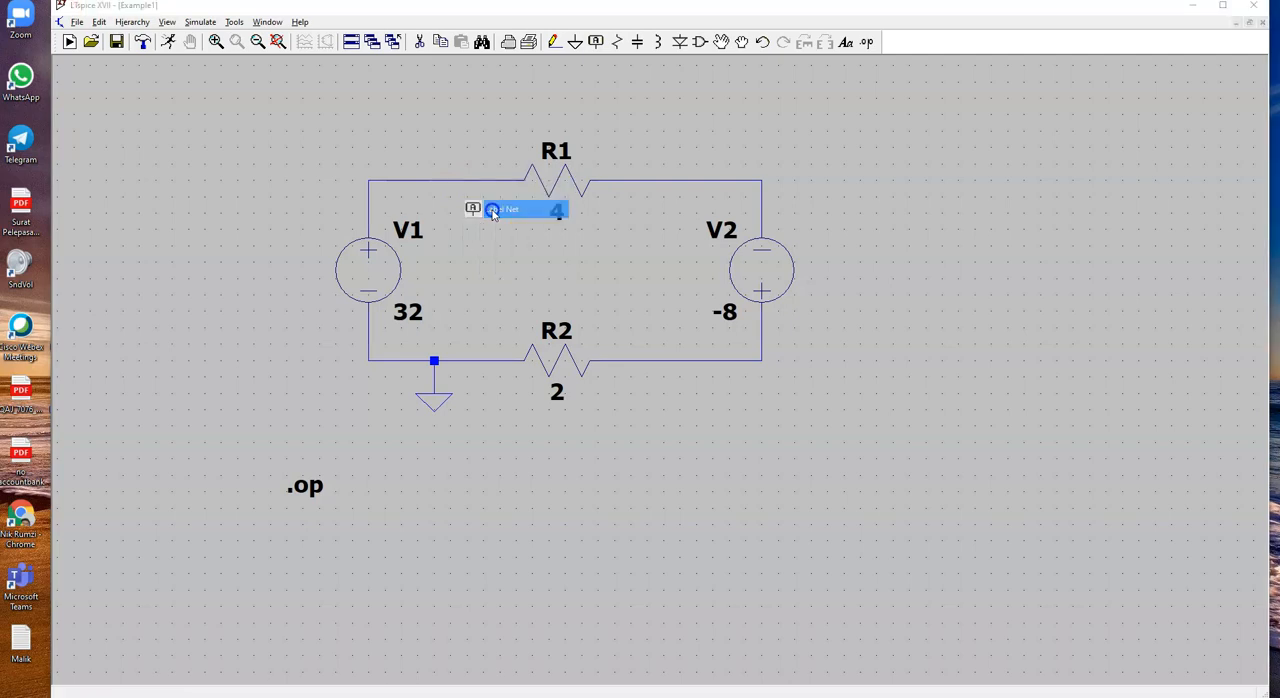
type("a")
key("Return")
left_click(480, 182)
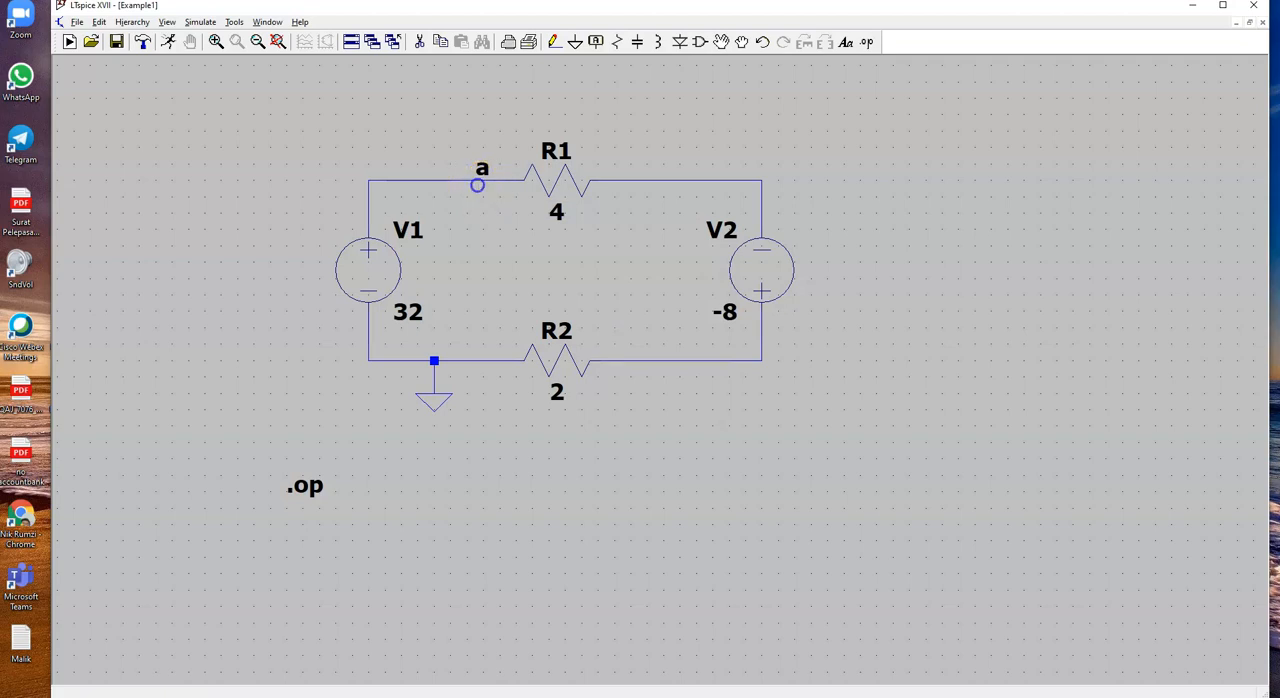
left_click(646, 180)
left_click(646, 180)
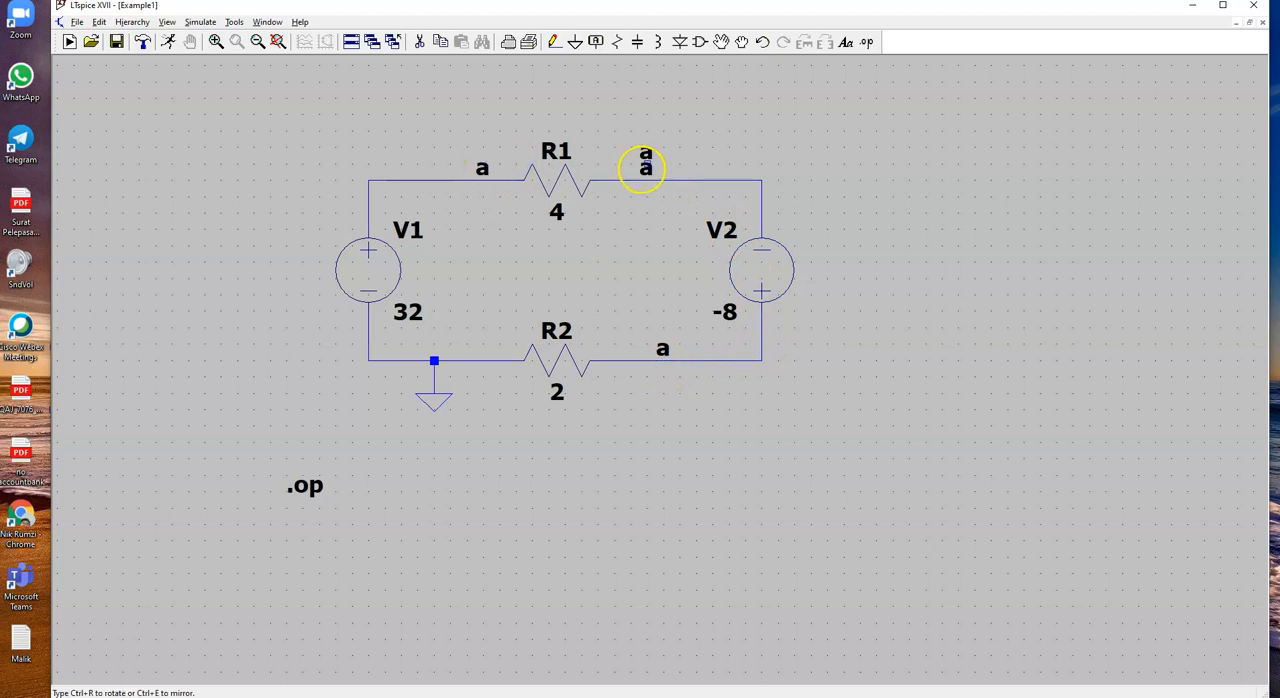
right_click(777, 127)
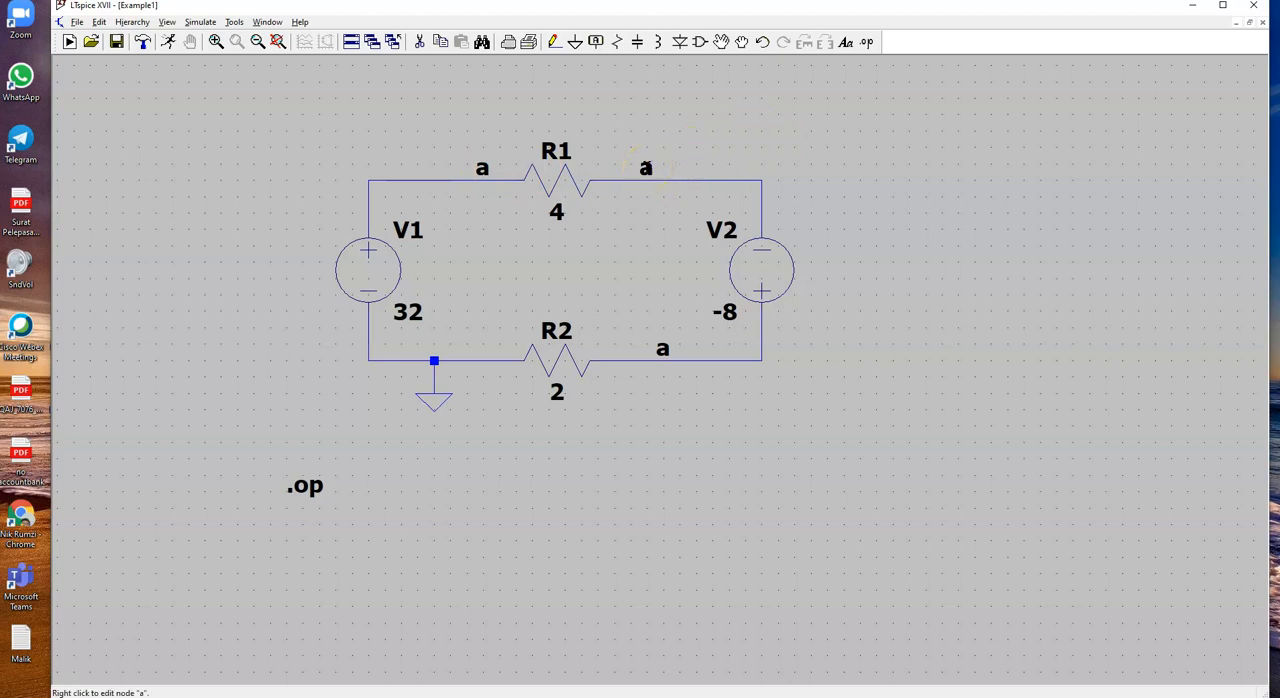
Step: Rename the net label between R1 and V2 to b and the one between R2 and V2 to c
right_click(646, 168)
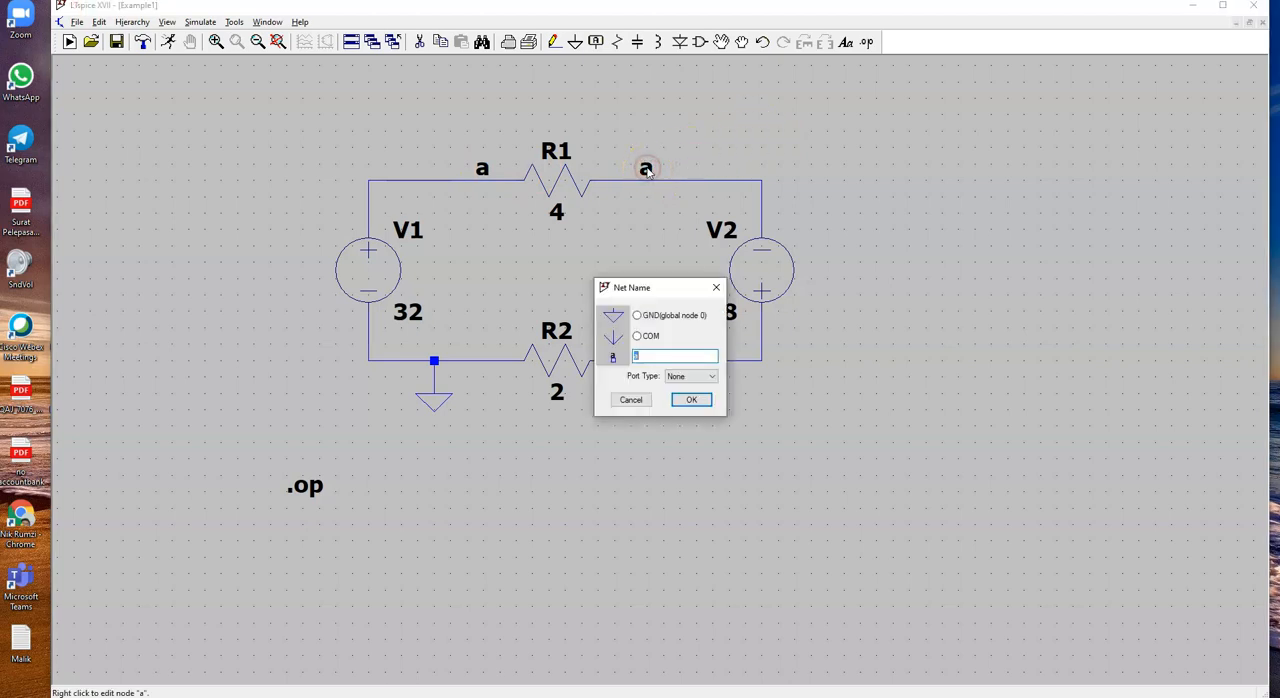
type("b")
key("Return")
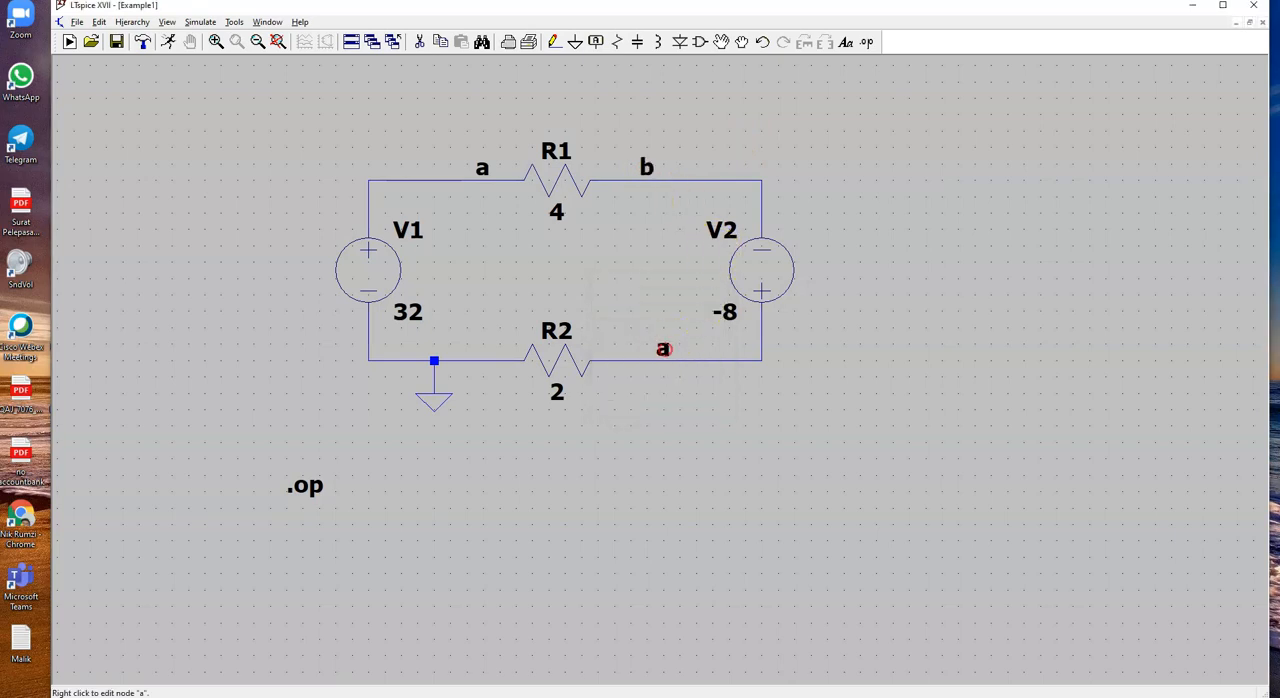
right_click(663, 348)
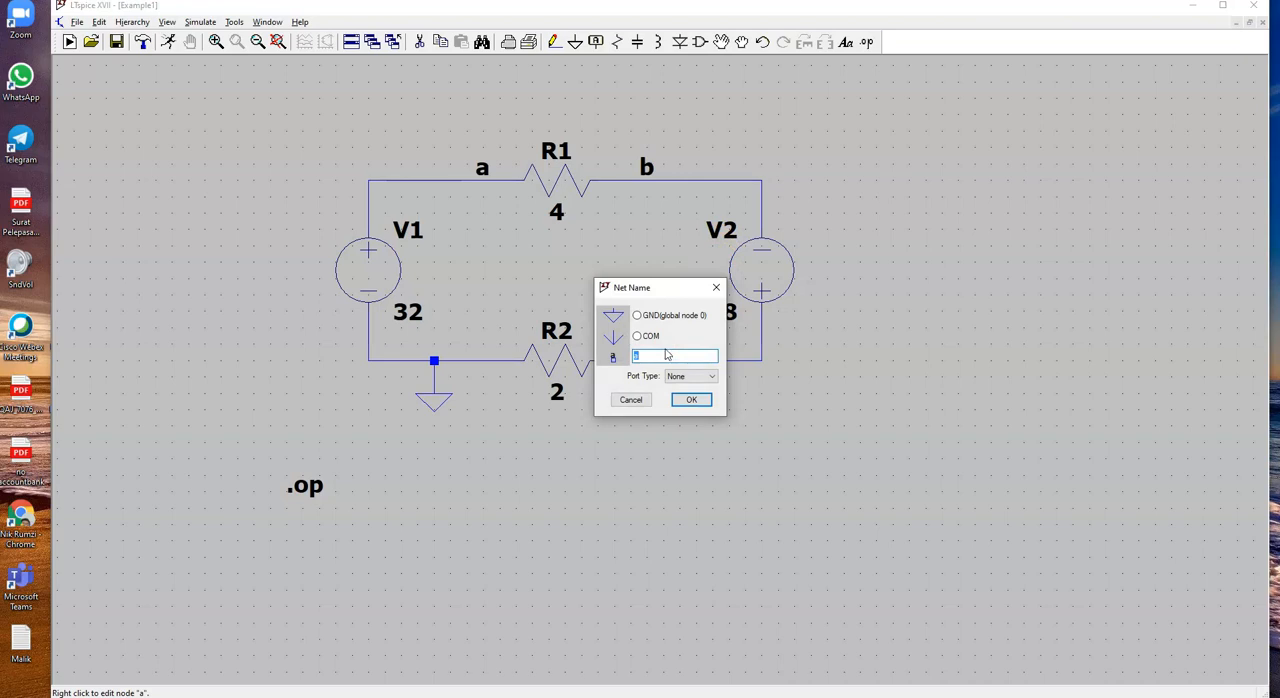
type("c")
key("Return")
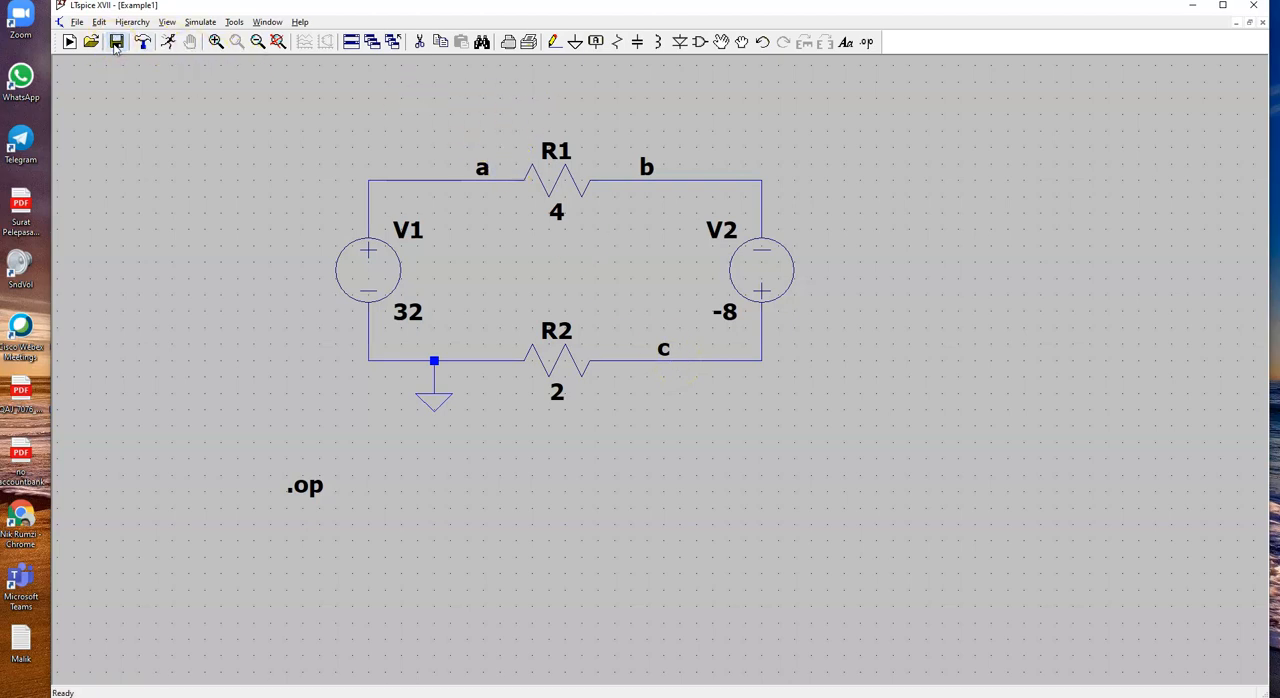
Step: Review the SPICE netlist again to check the new node names, and close it
left_click(168, 22)
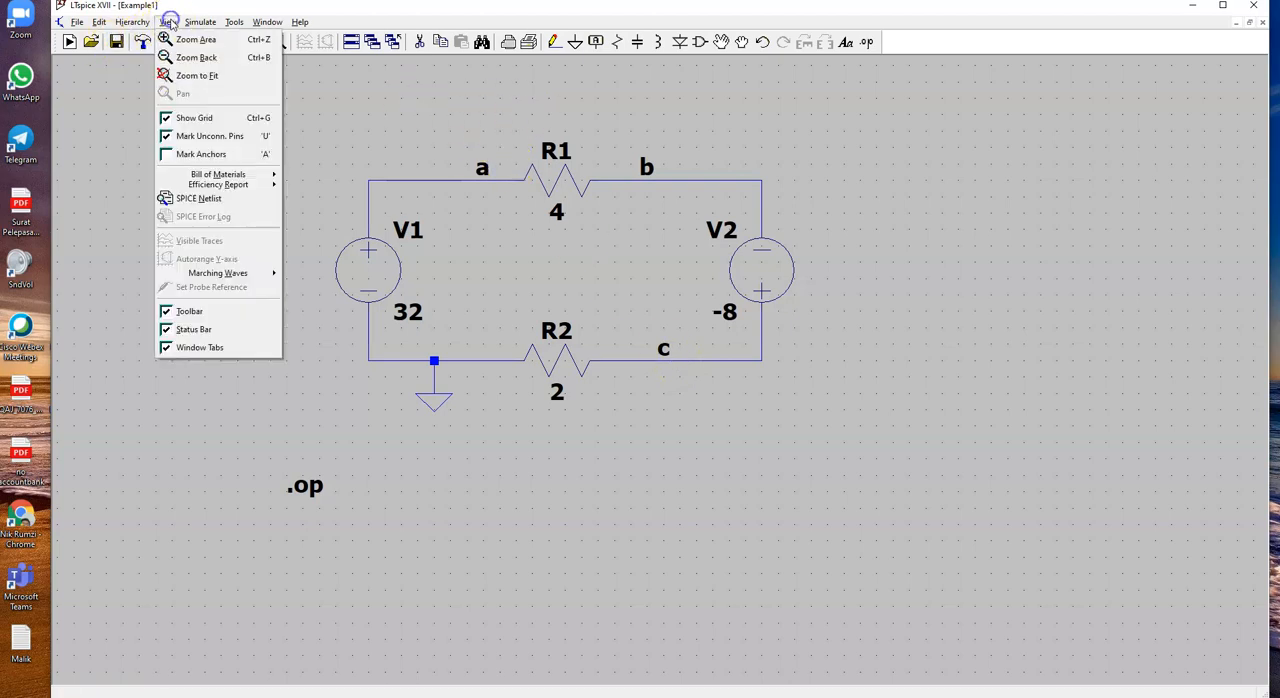
left_click(214, 204)
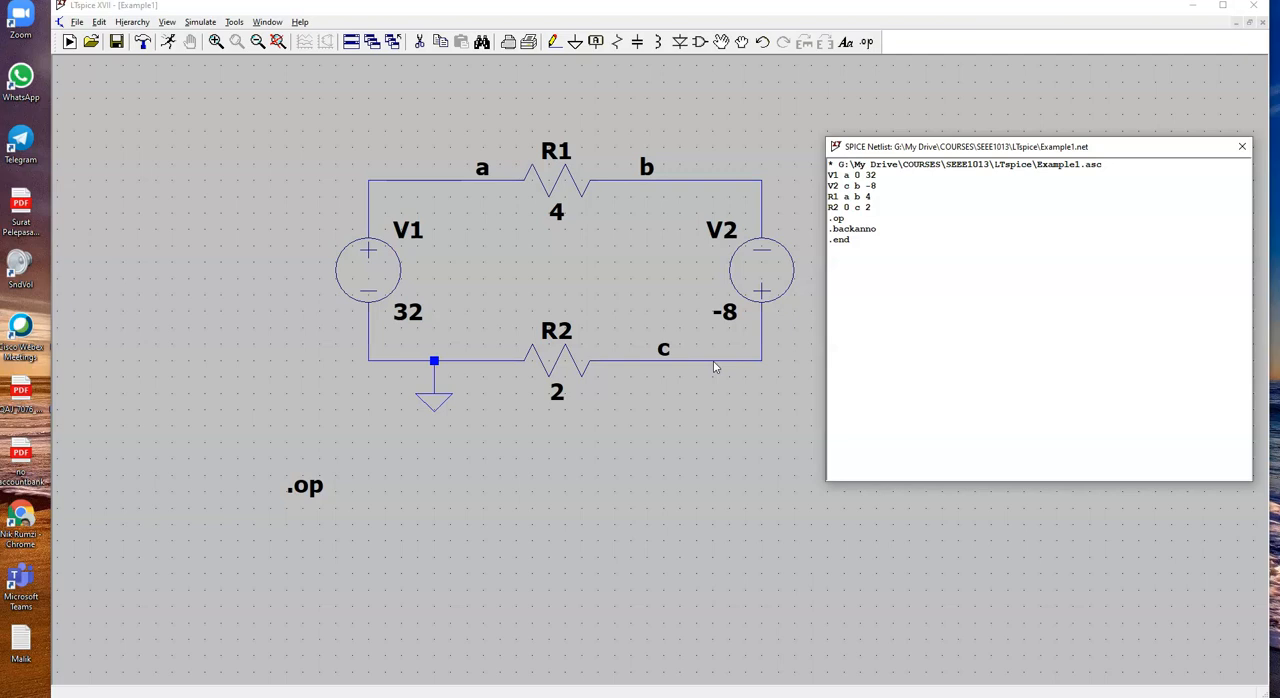
left_click(1243, 147)
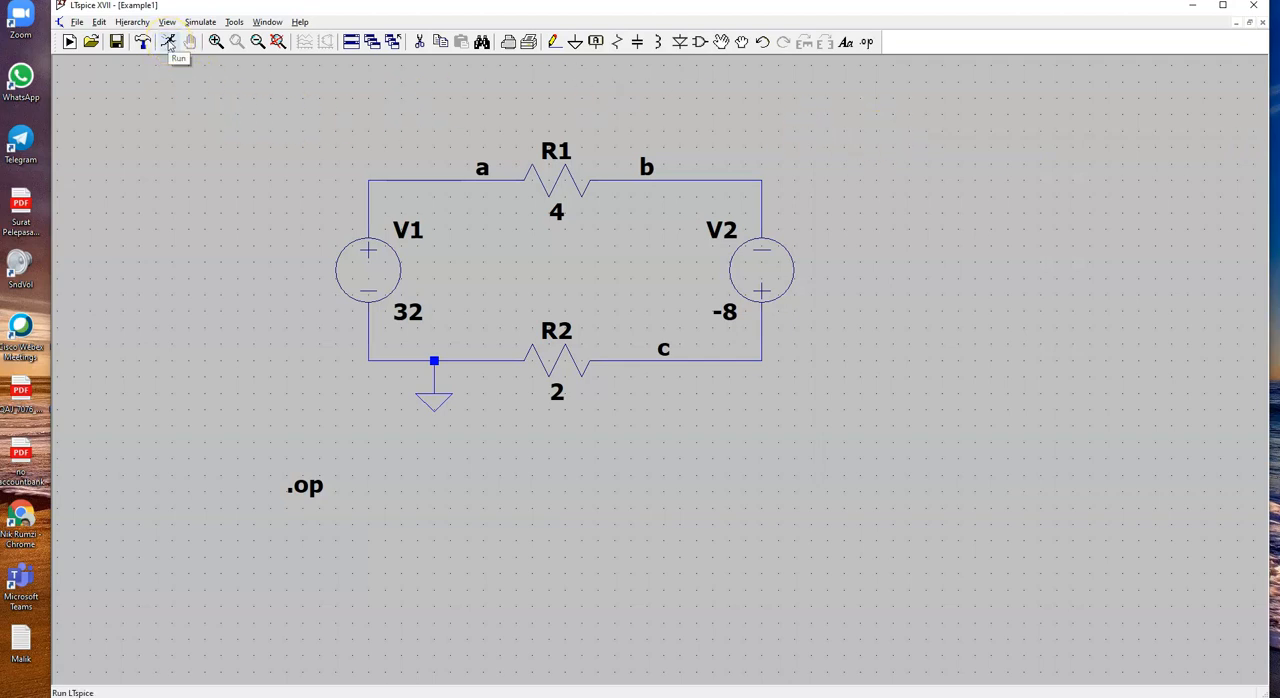
Step: Run the DC operating point simulation, review the node voltages and device currents, and close the results
left_click(199, 21)
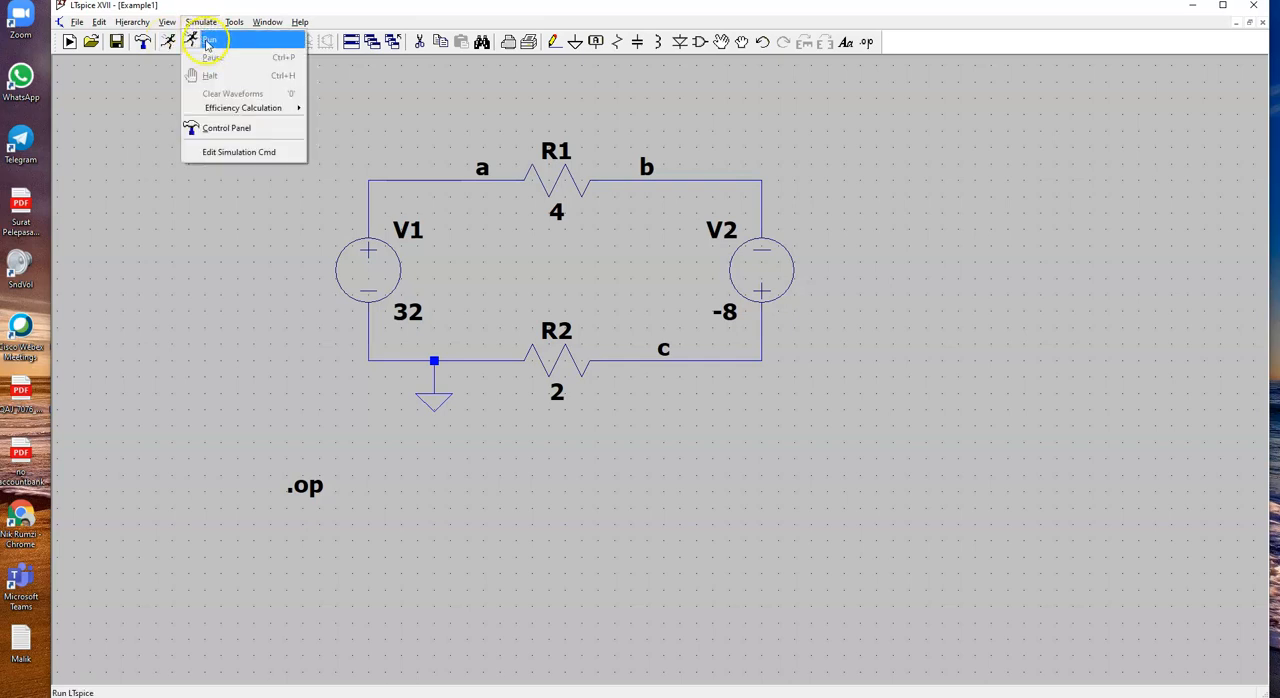
left_click(209, 40)
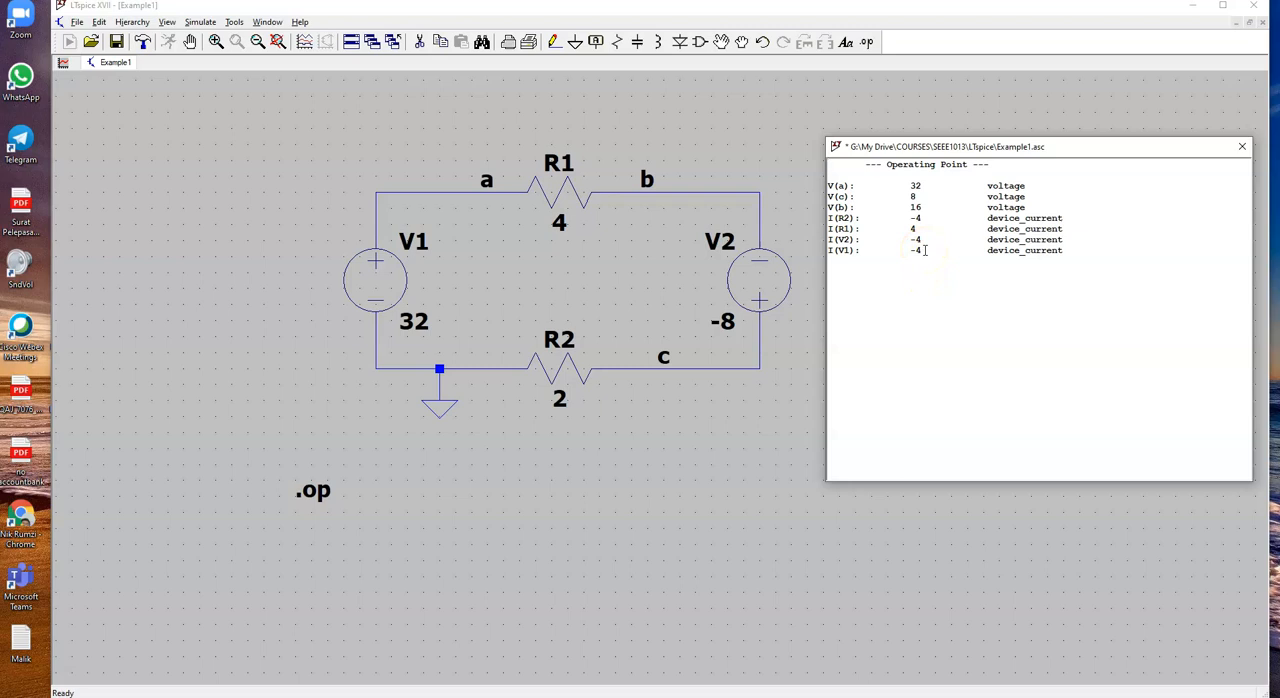
key("ctrl+super+Left")
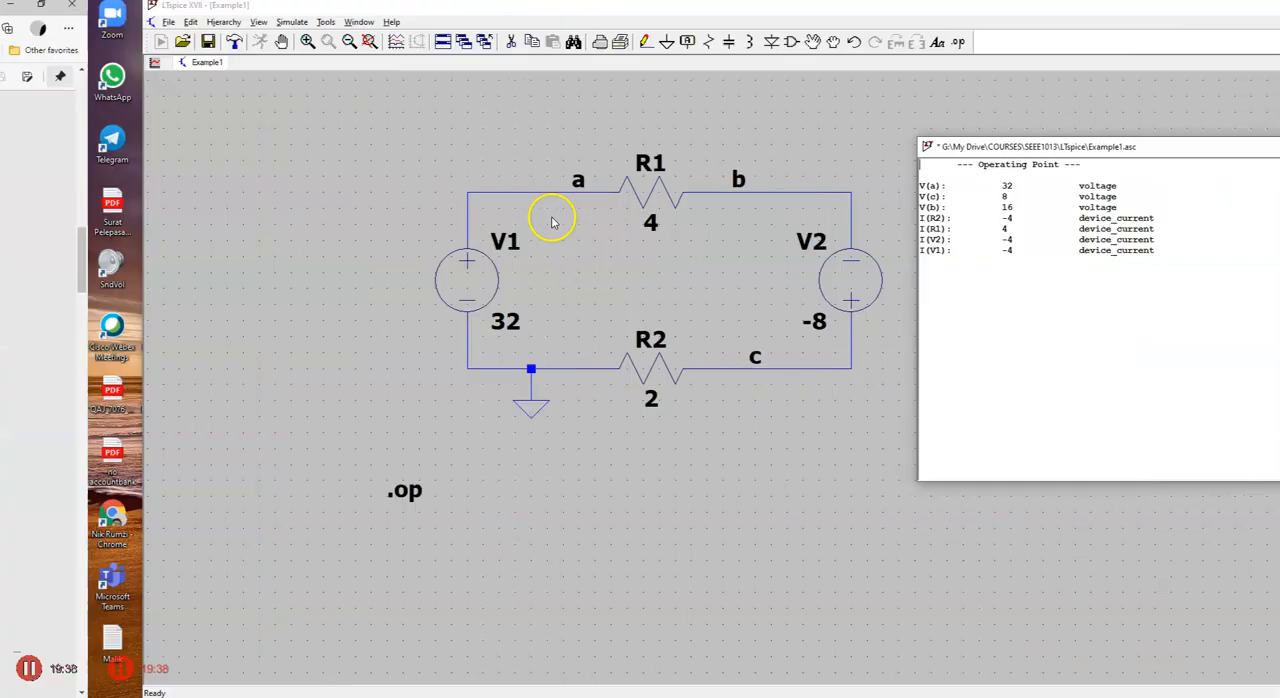
key("ctrl+super+Right")
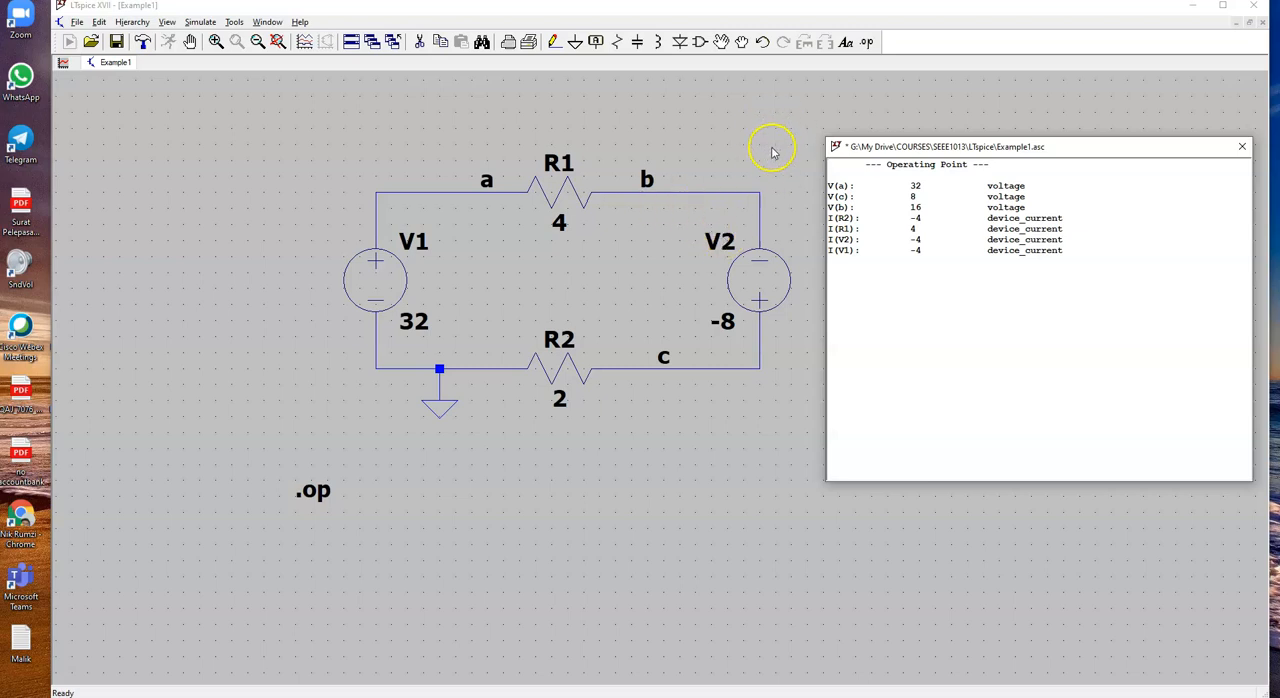
left_click(1243, 148)
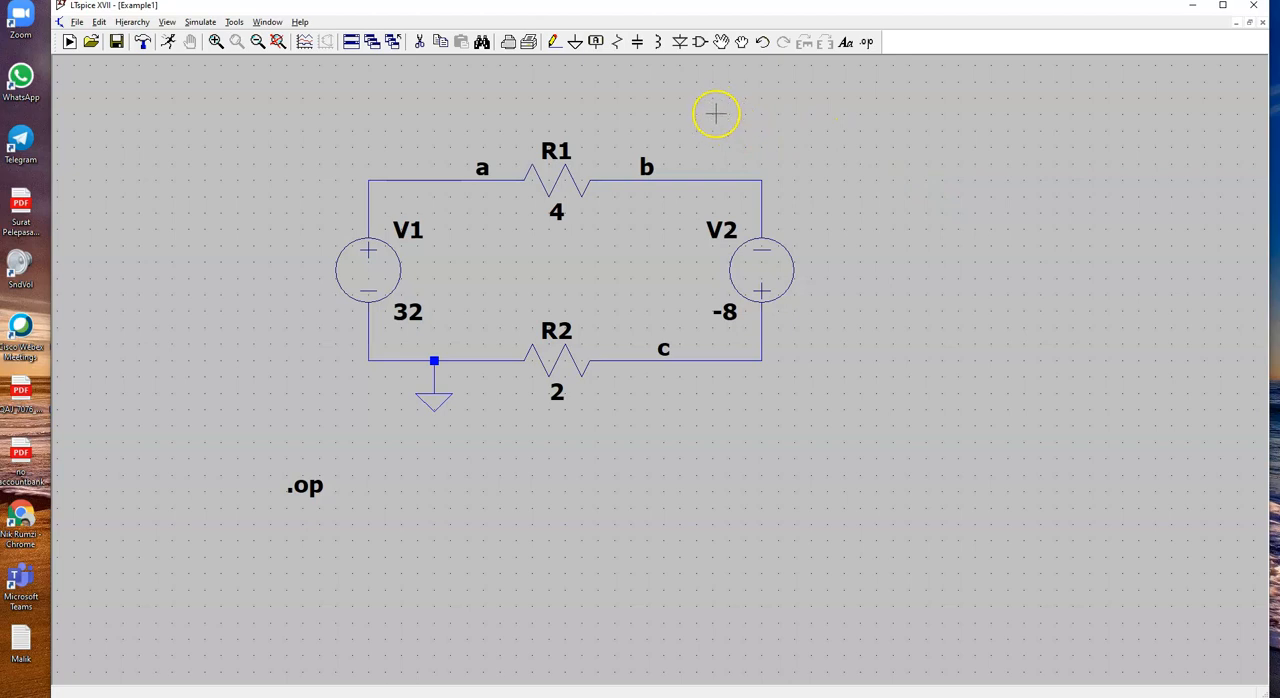
Step: Place an operating point readout on the wire at node a and set its displayed expression to V(a)-V(b)
mouse_move(703, 178)
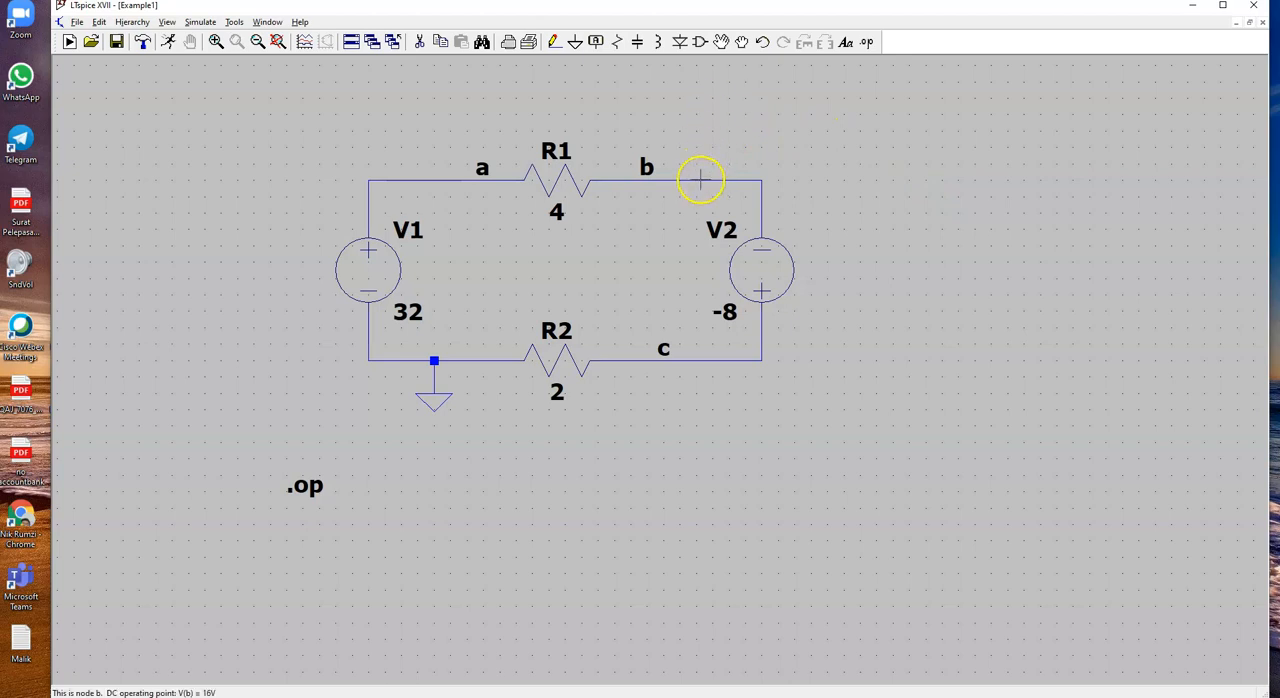
mouse_move(415, 178)
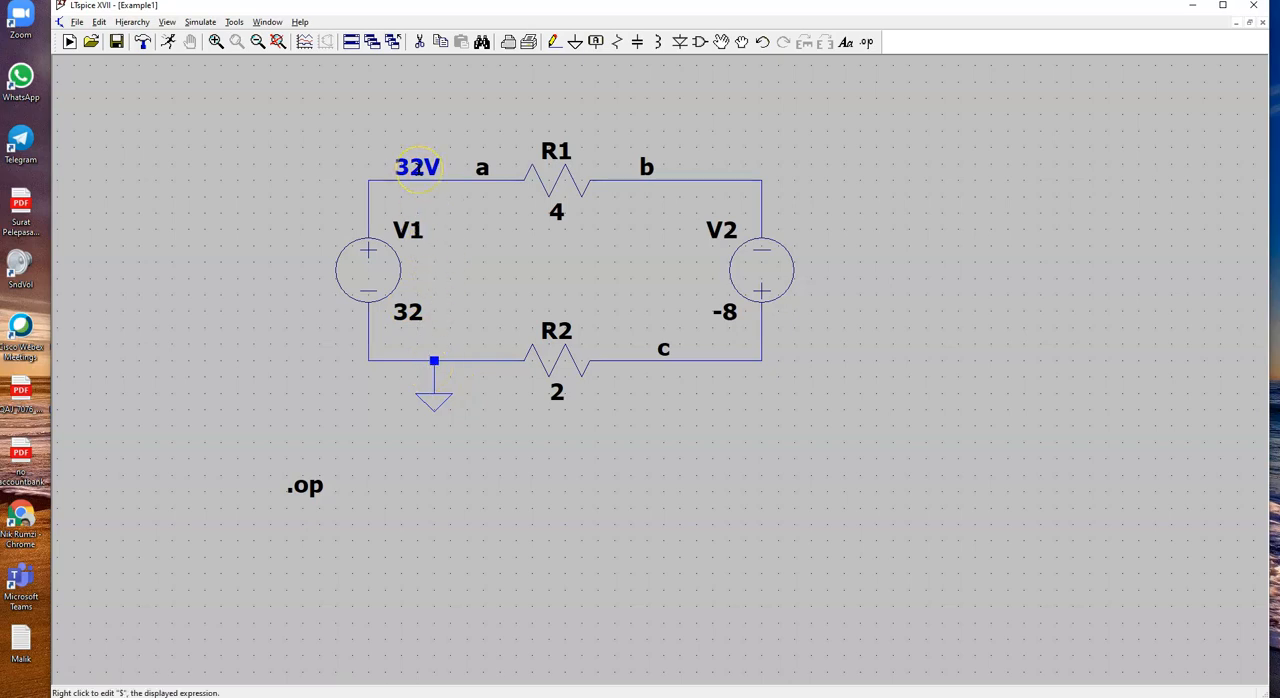
right_click(415, 168)
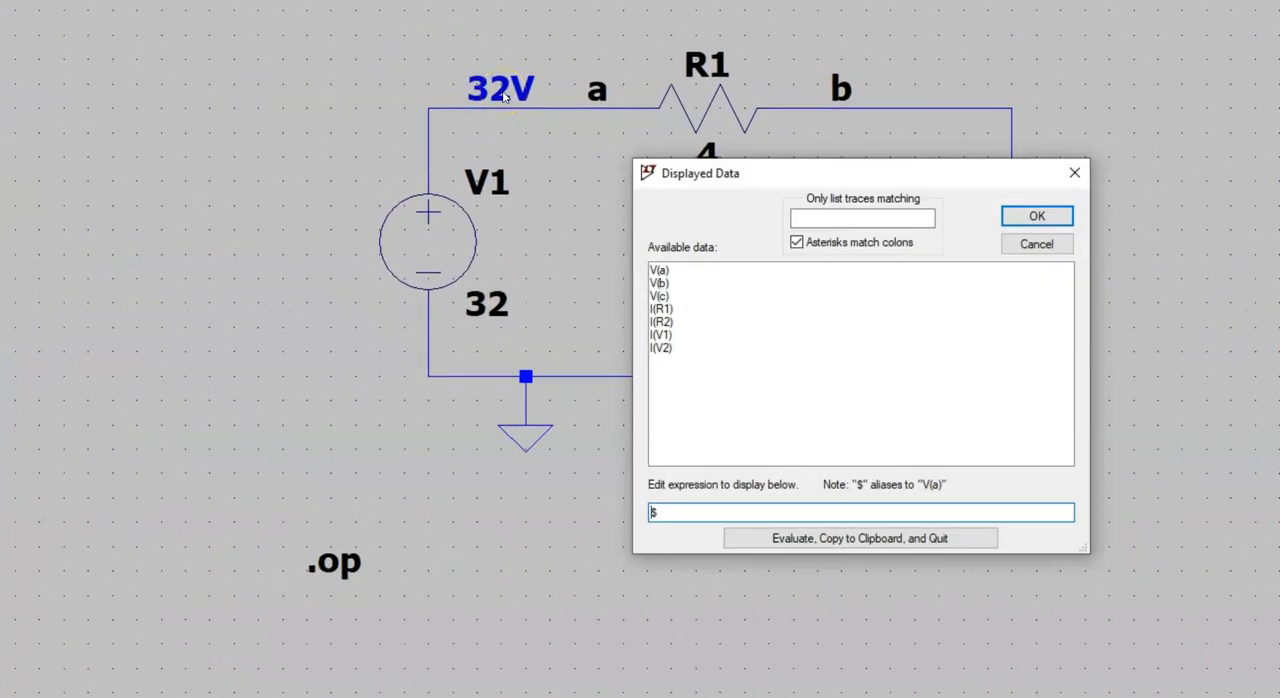
left_click(803, 550)
left_click(666, 272)
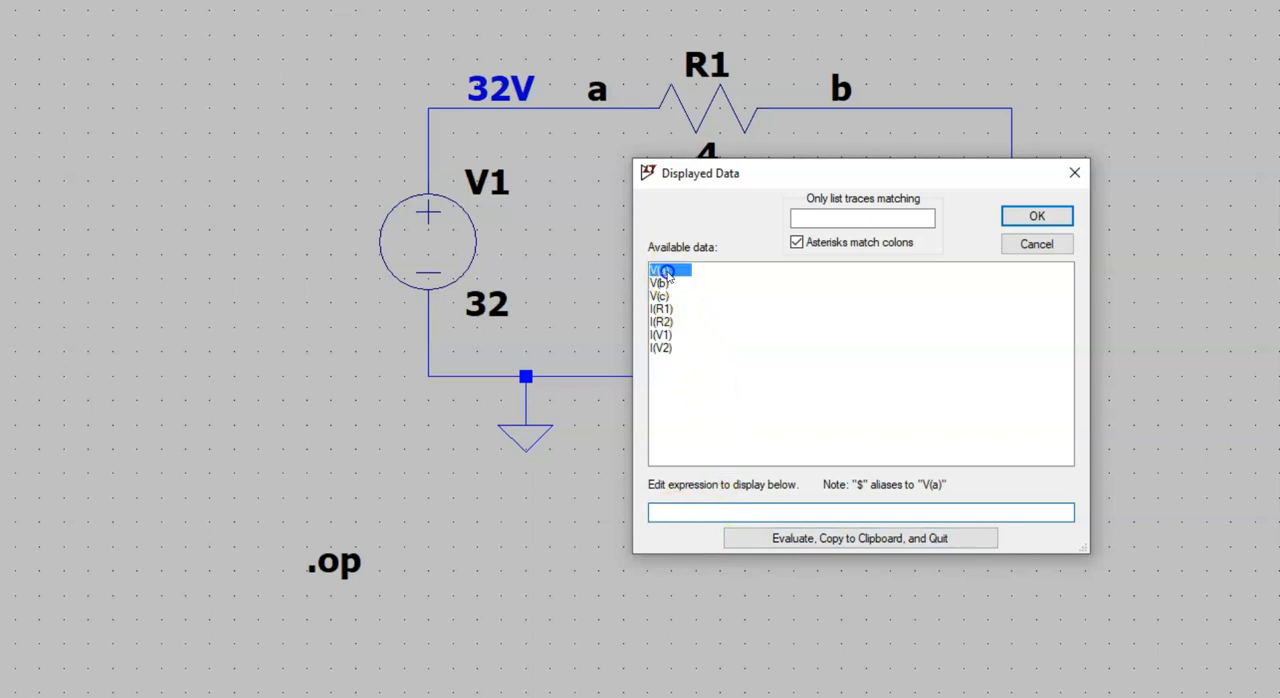
left_click(678, 512)
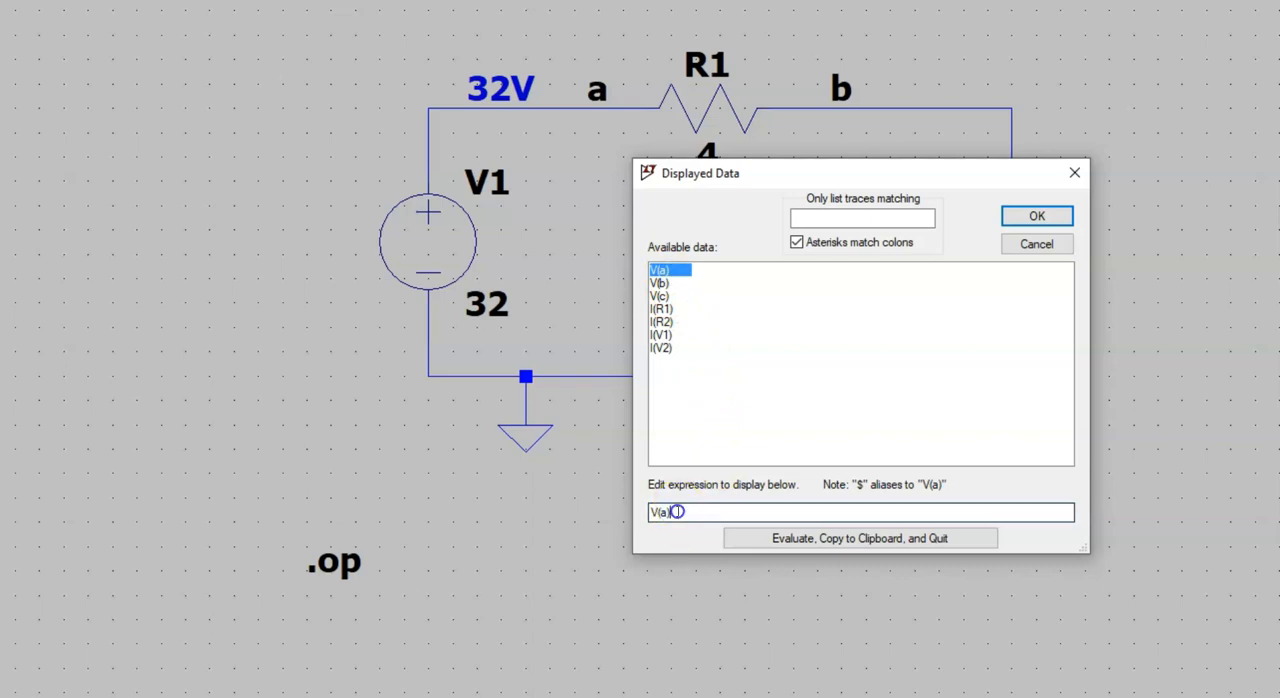
type("-")
left_click(664, 284)
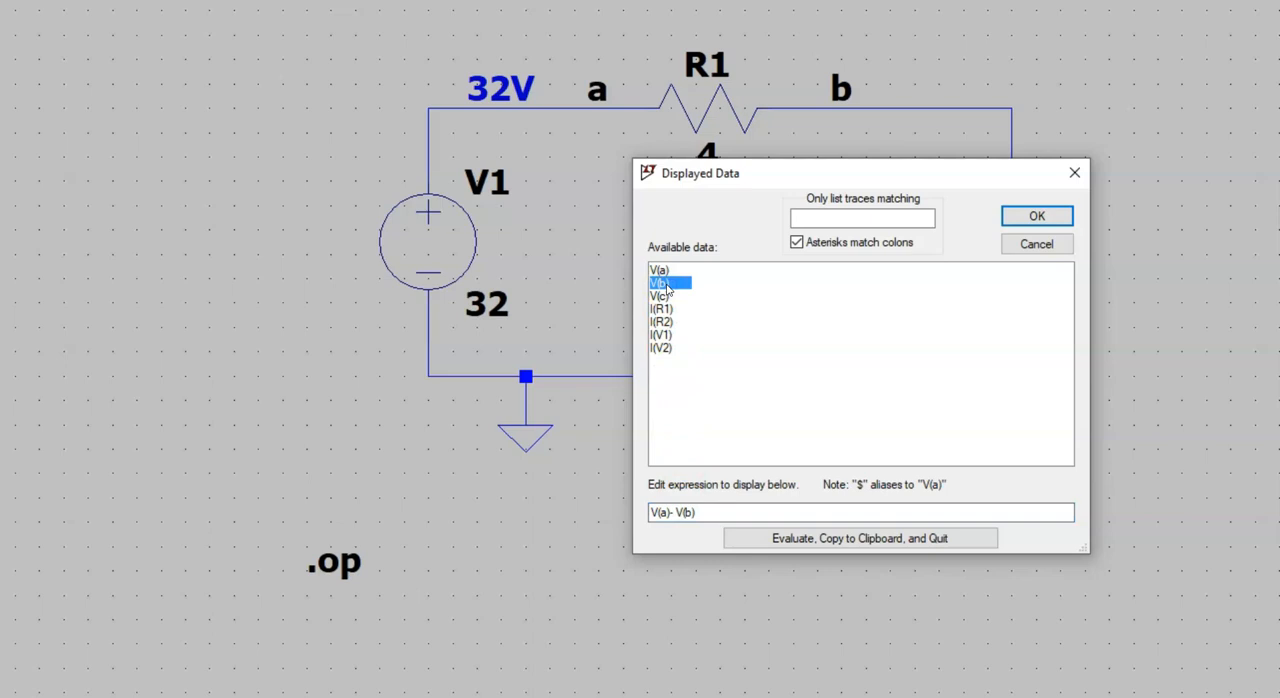
left_click(1036, 215)
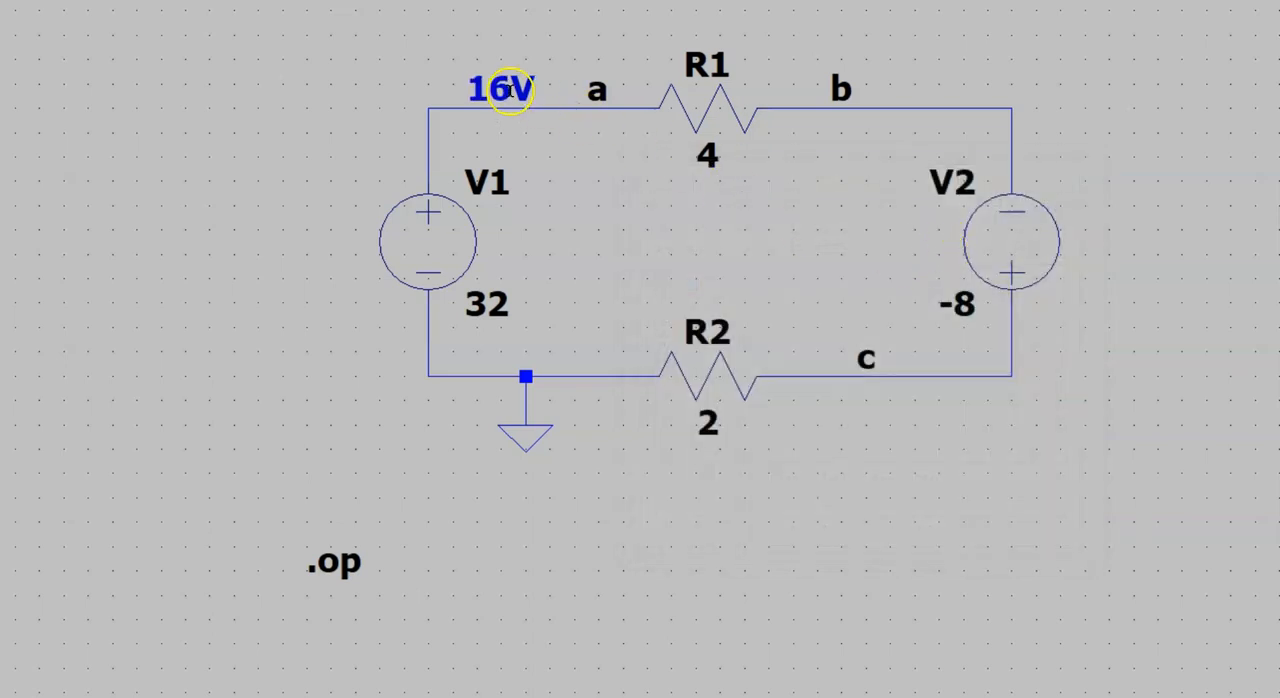
Step: Move the V(a)-V(b) readout off the wire to the empty area below V2, level with the .op directive
left_click(720, 42)
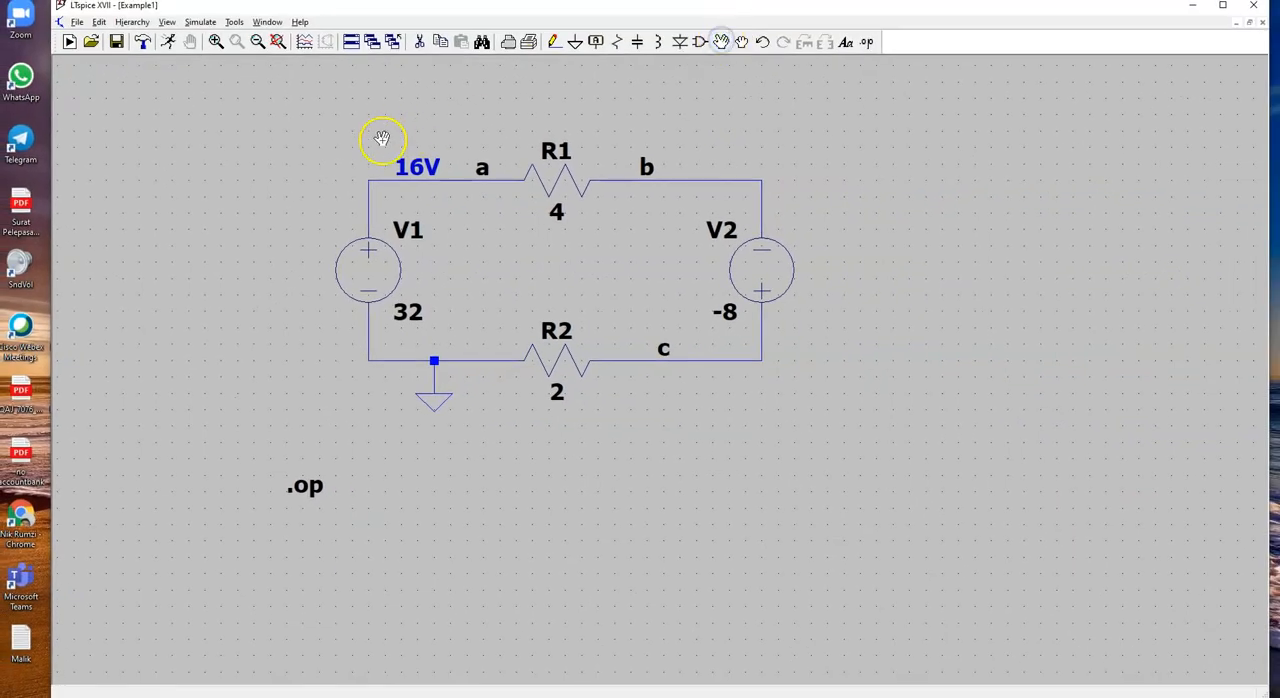
left_click(418, 168)
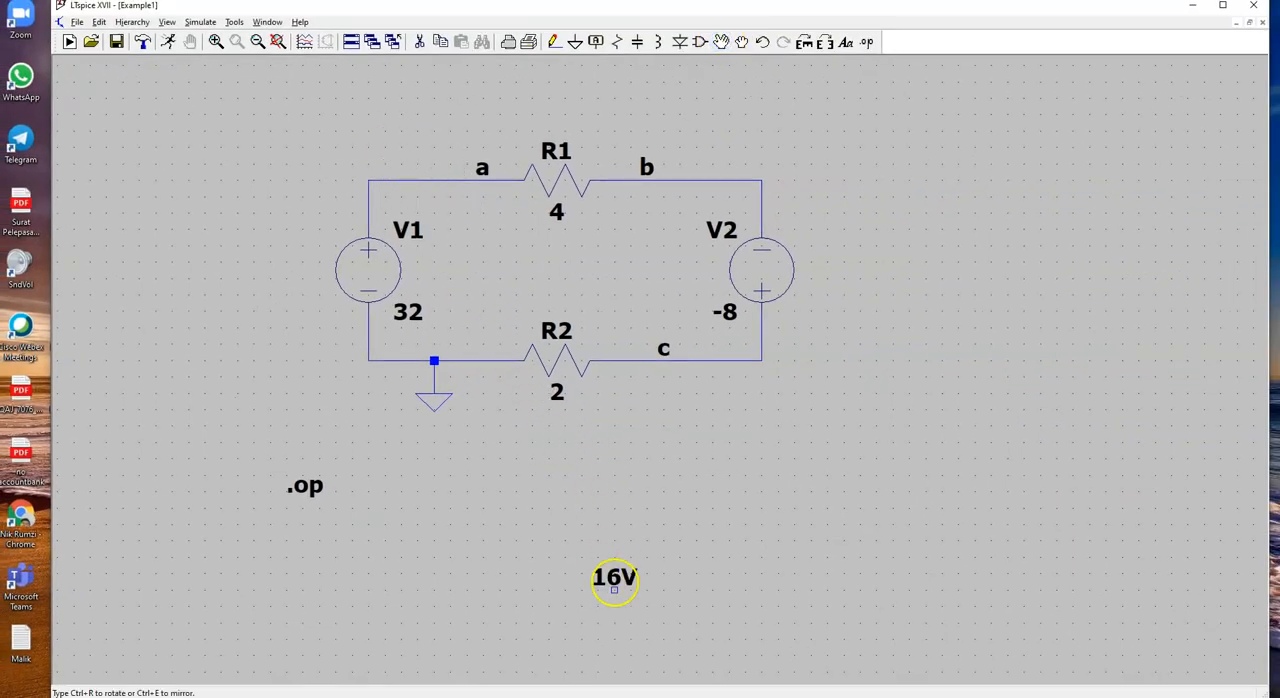
left_click(876, 507)
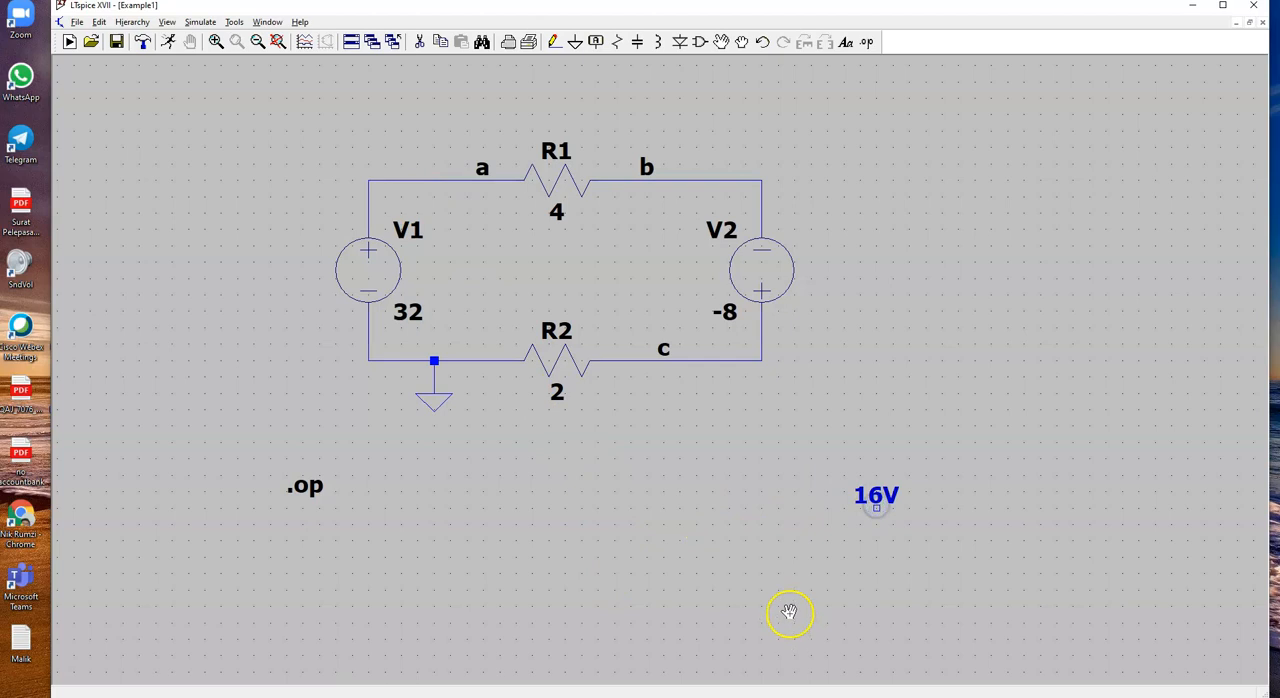
key("Escape")
Step: Check v2's polarity in the PP 2.5 solution PDF and place a readout at node c in LTspice showing 0-V(c)
key("ctrl+super+Left")
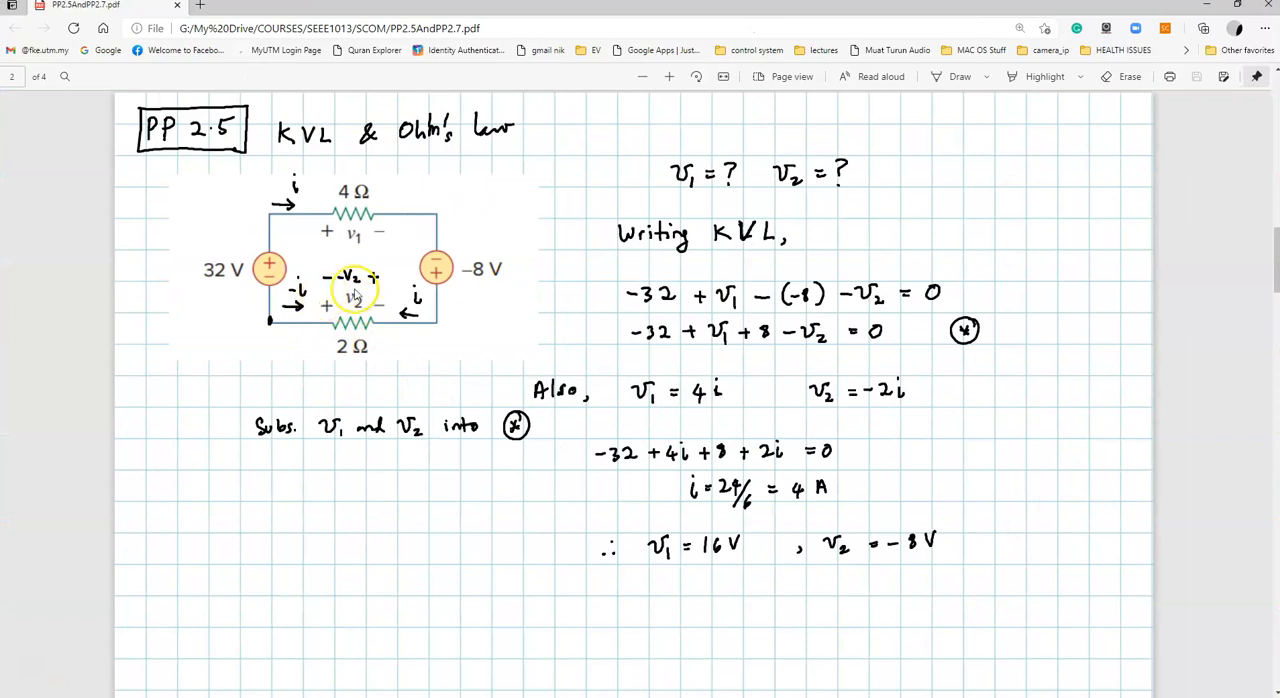
key("ctrl+super+Left")
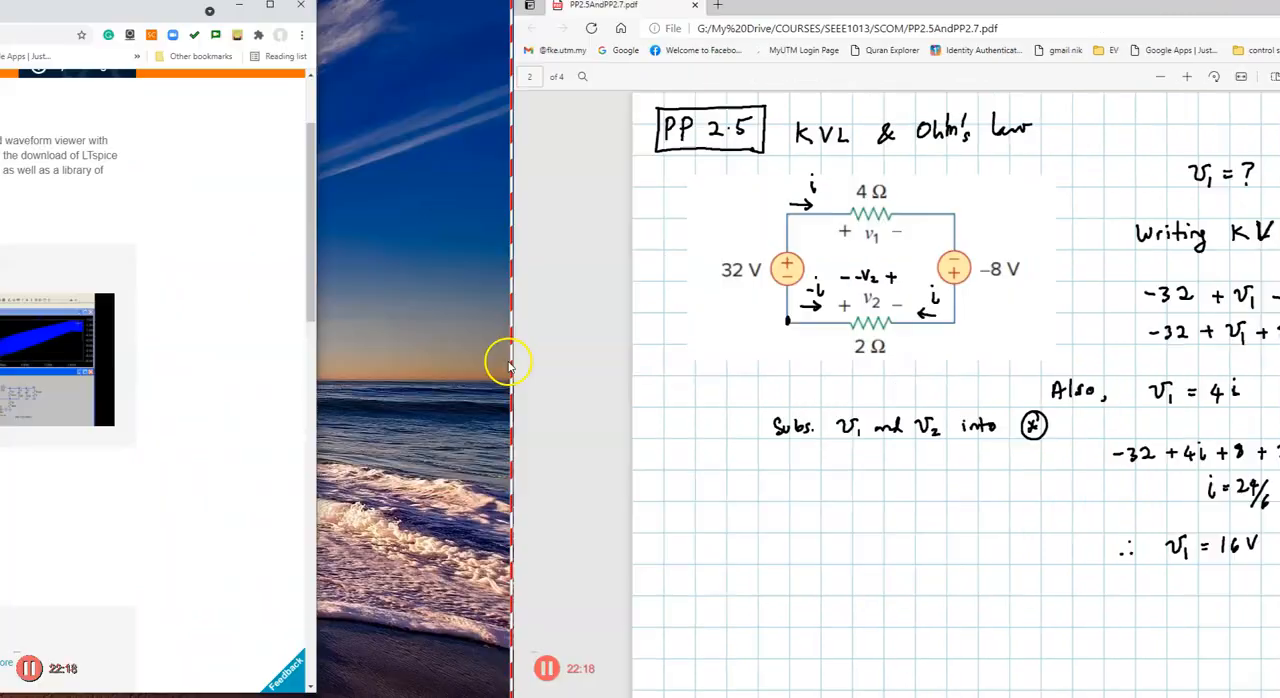
key("ctrl+super+Right")
key("ctrl+super+Right")
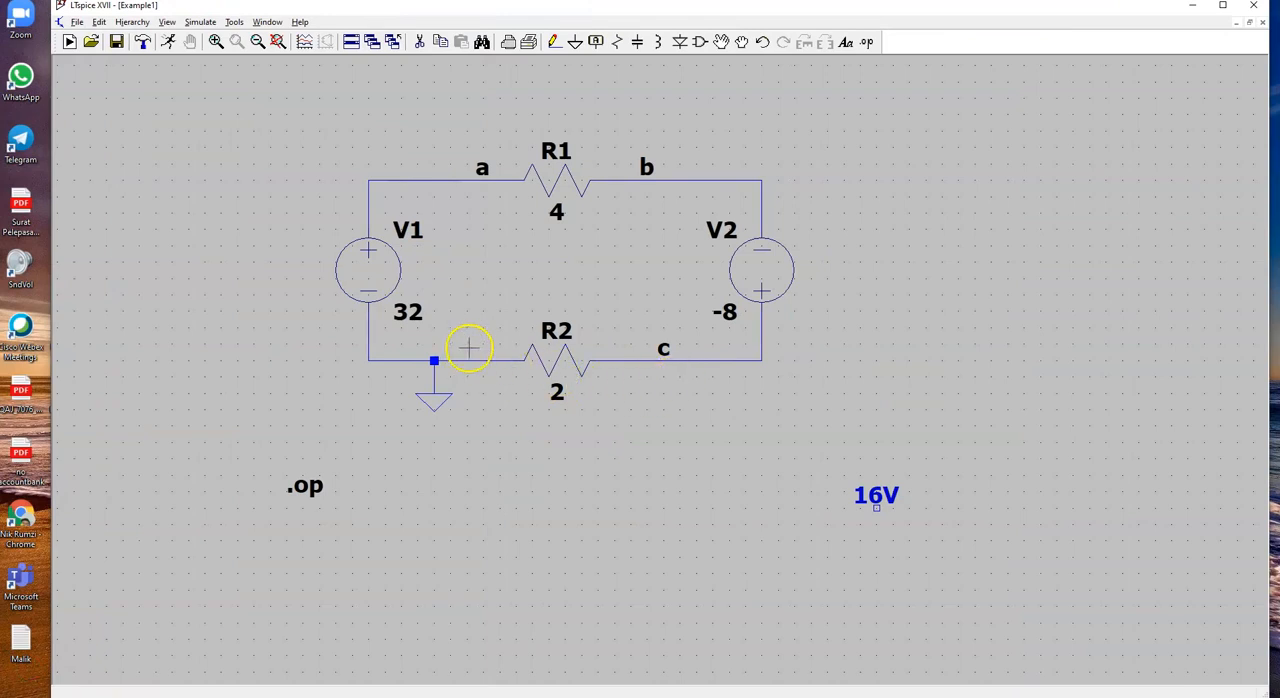
mouse_move(667, 362)
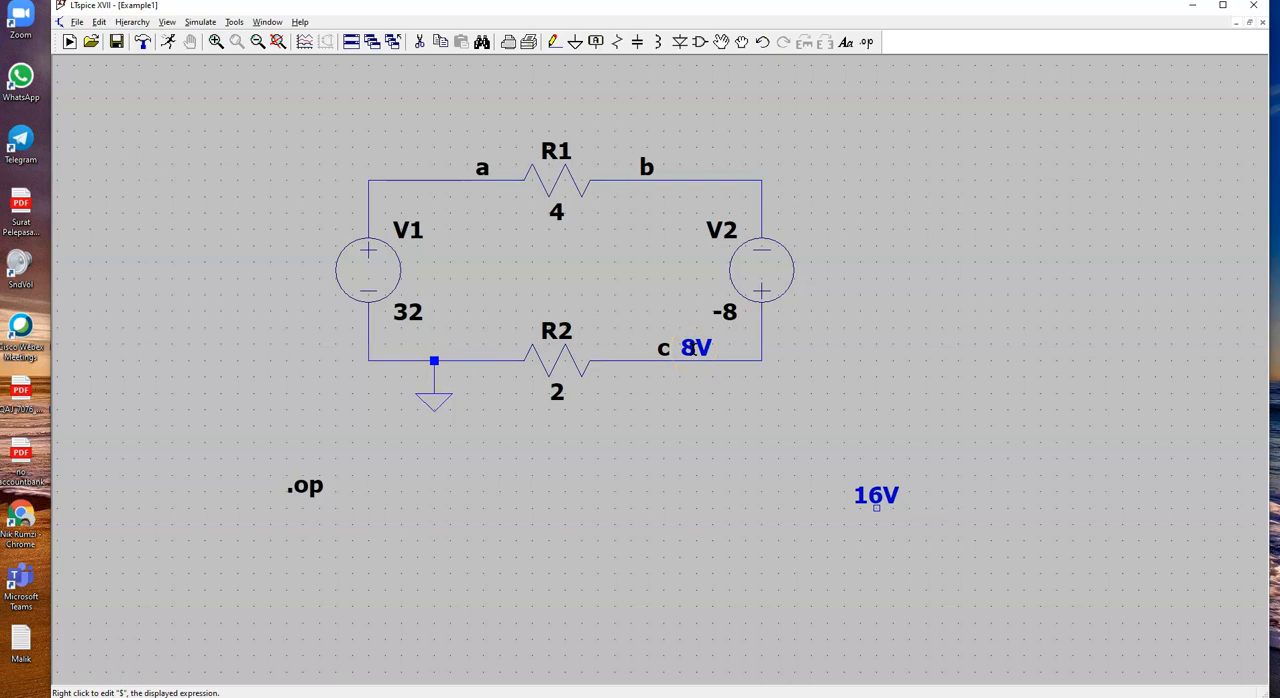
right_click(690, 348)
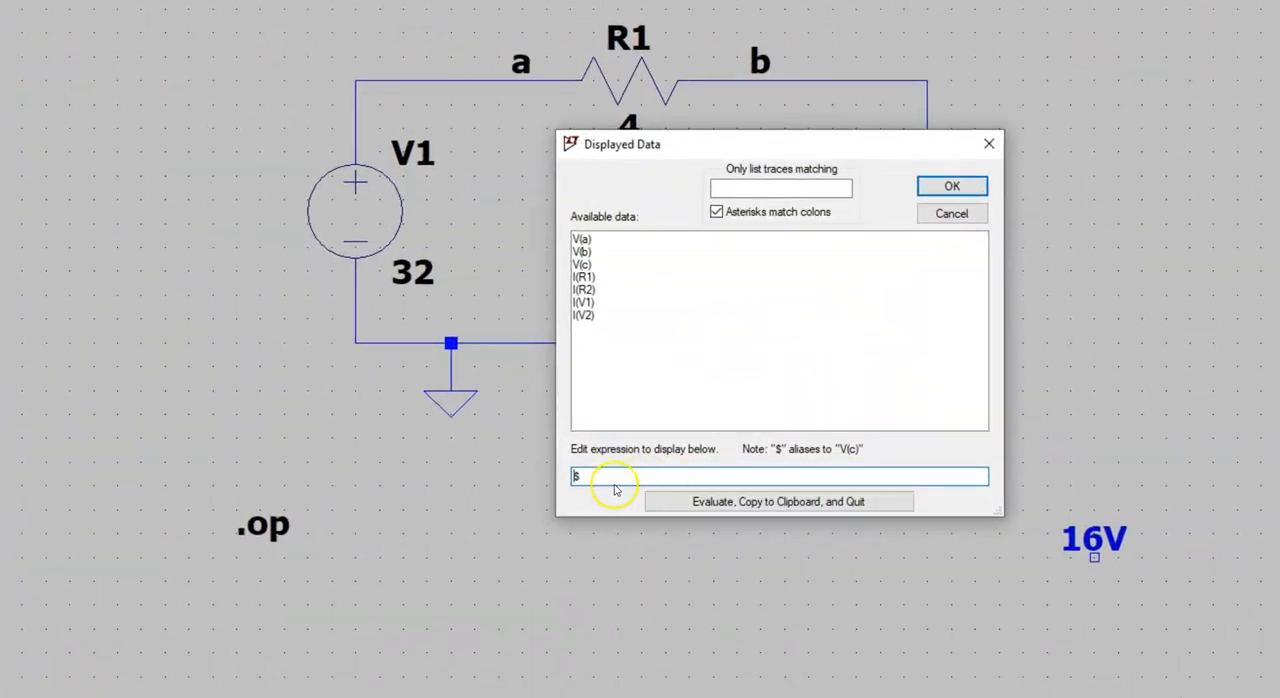
left_click_drag(614, 484, 548, 477)
type("0-")
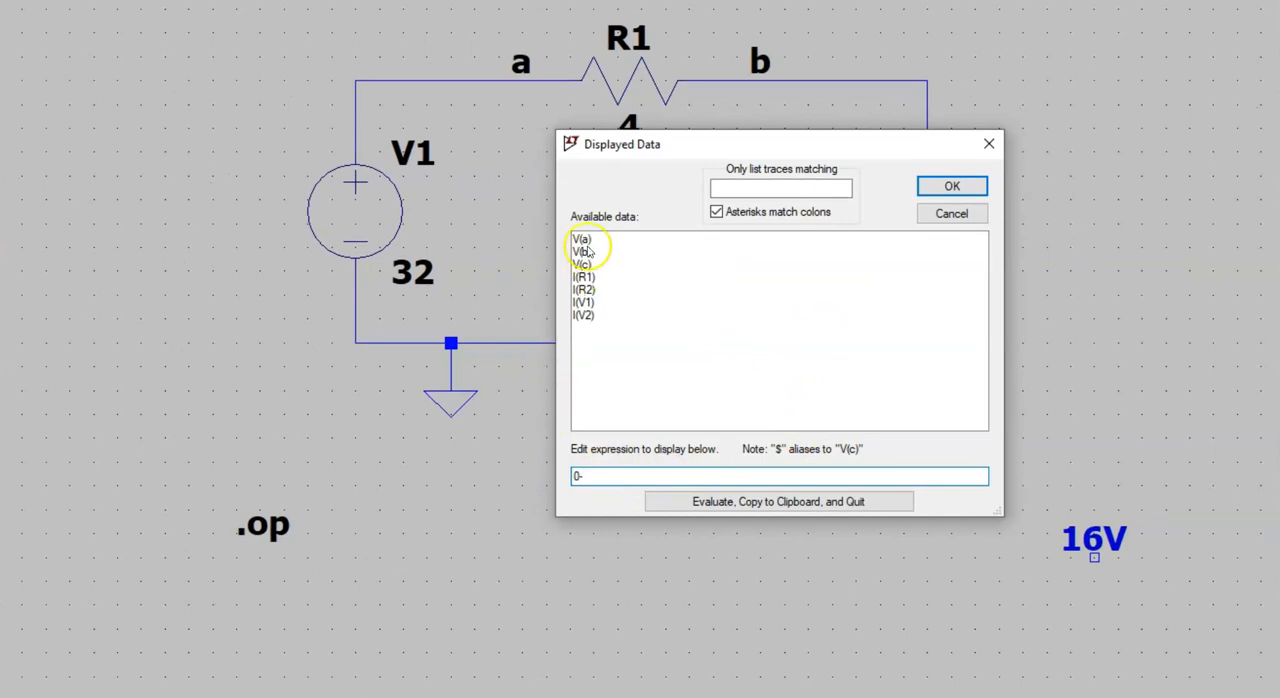
left_click(581, 264)
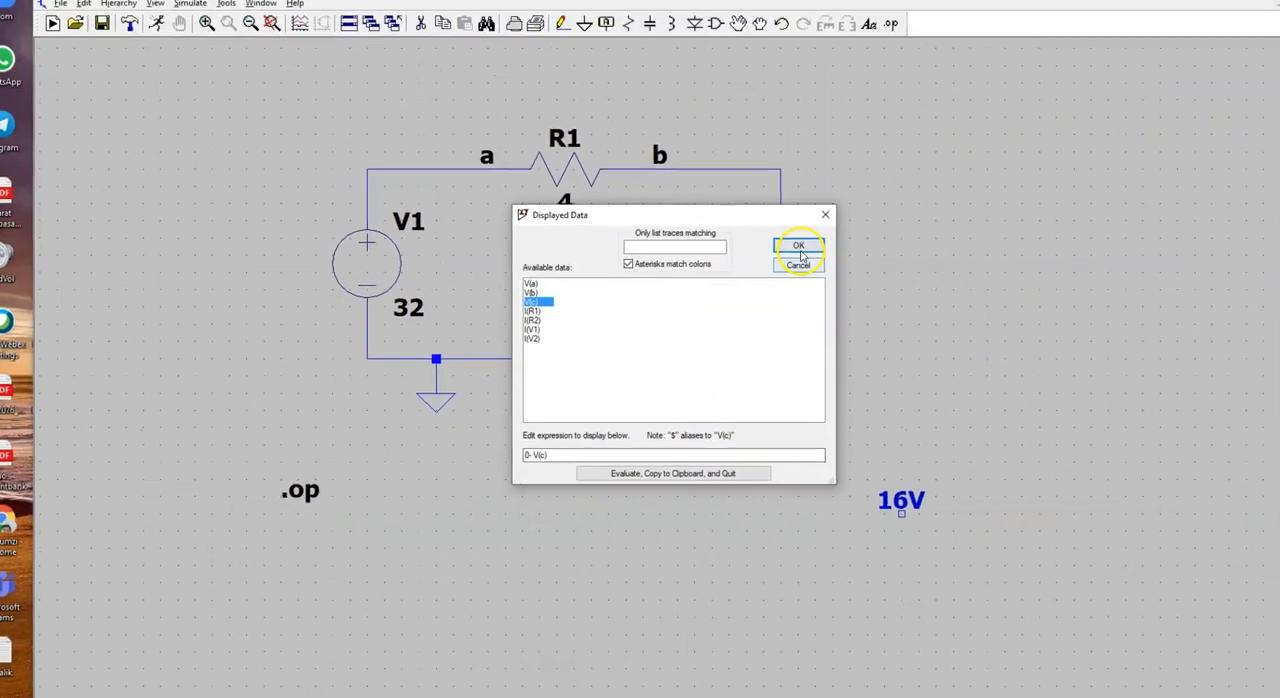
left_click(925, 197)
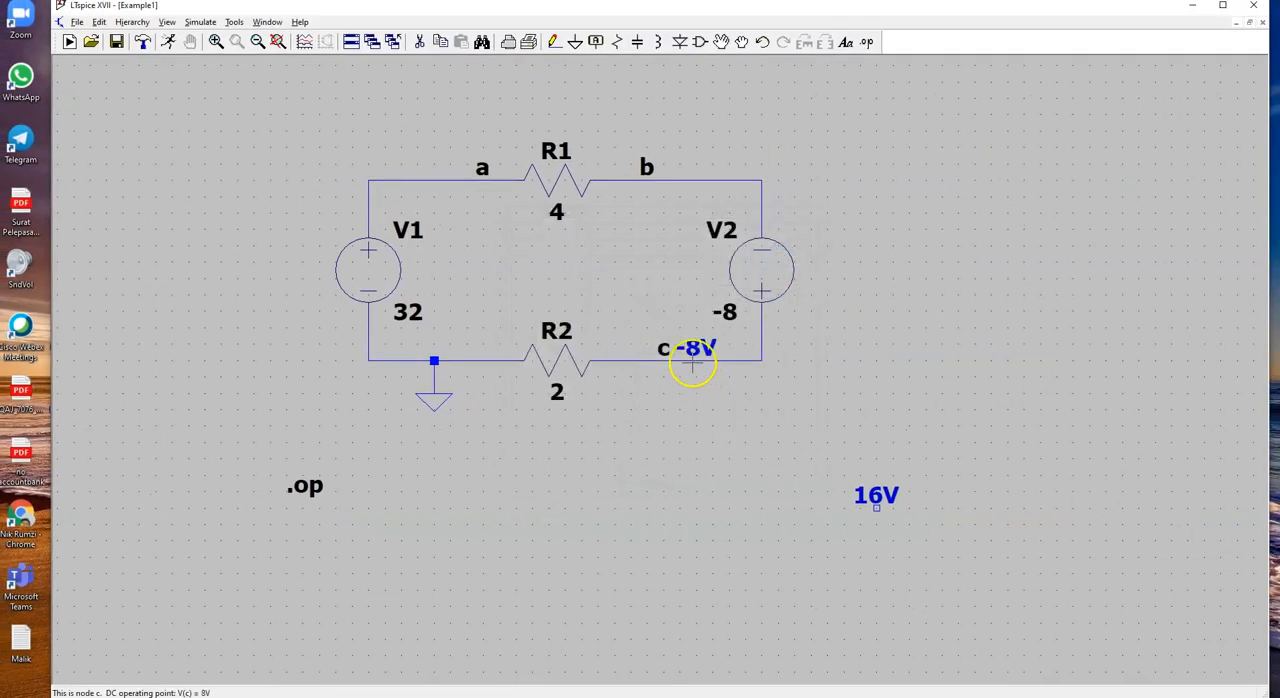
Step: Move the 0-V(c) readout off the node c wire to directly below the V(a)-V(b) readout
left_click(721, 42)
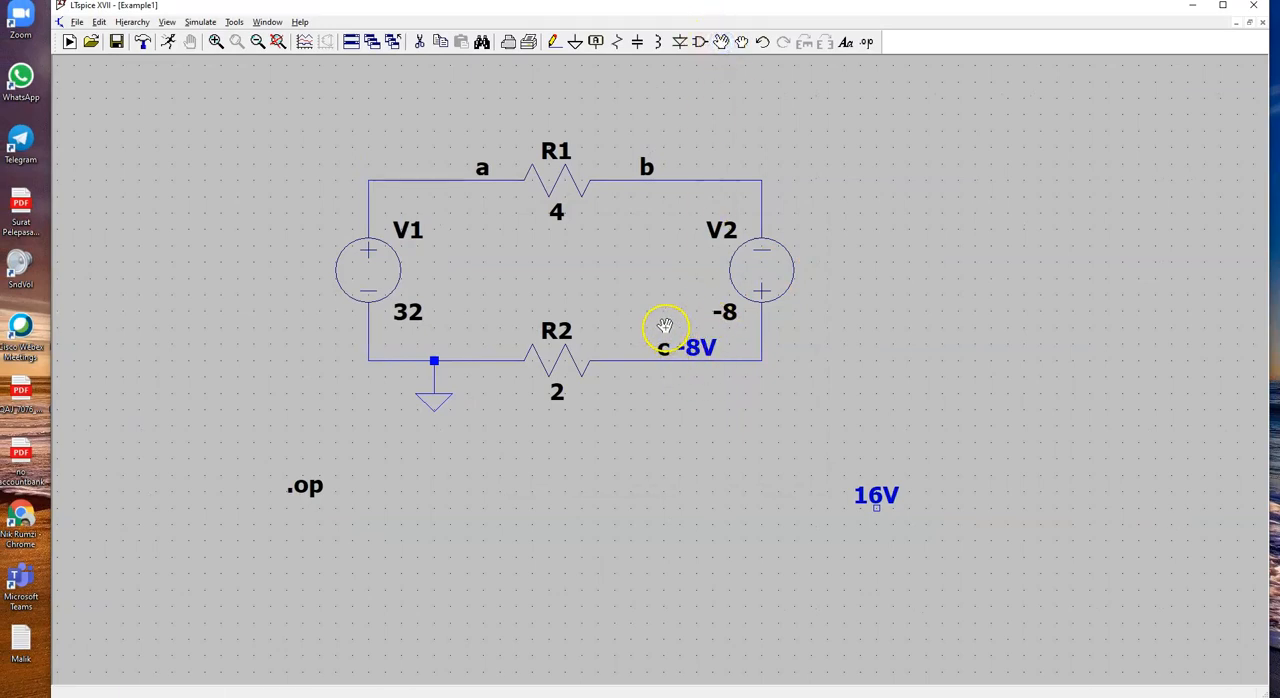
left_click_drag(691, 346, 695, 349)
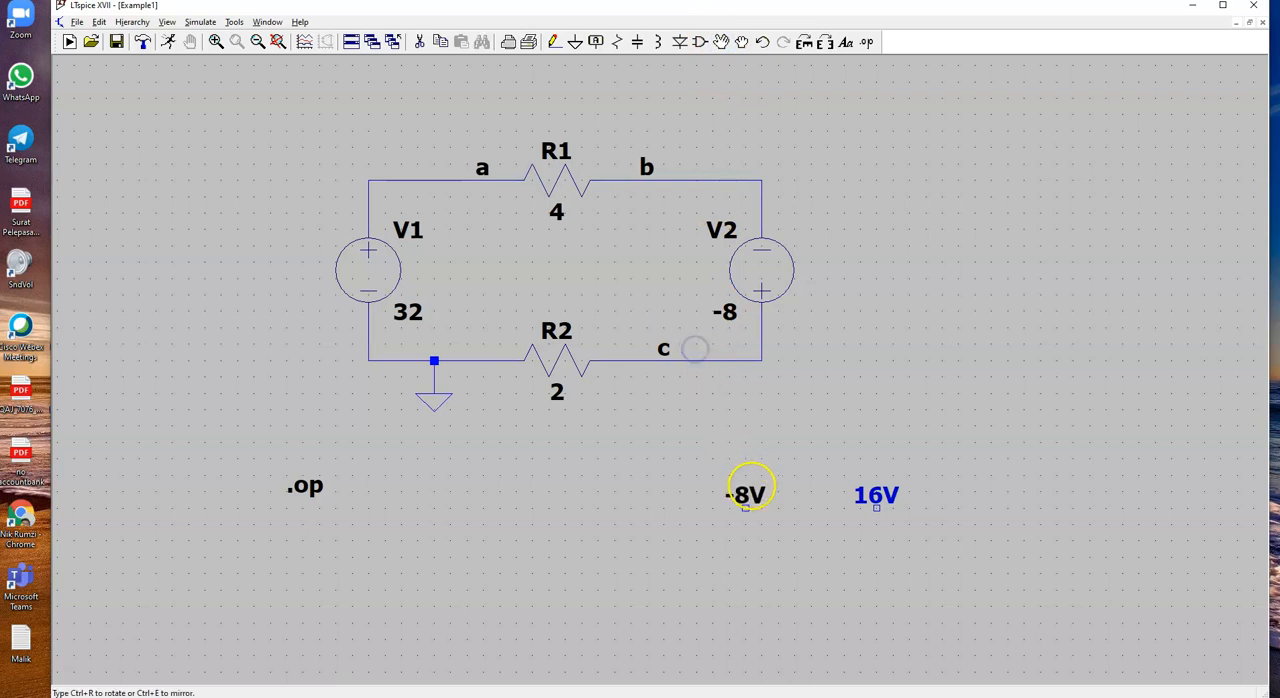
left_click(876, 562)
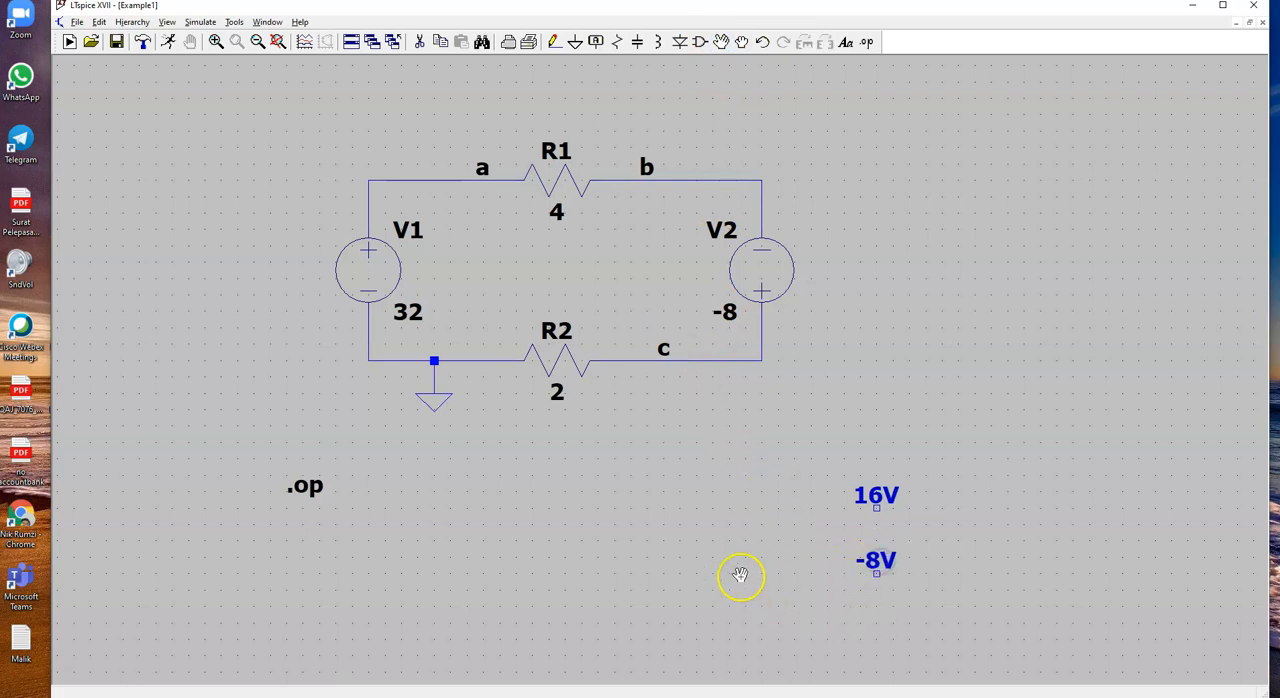
key("Escape")
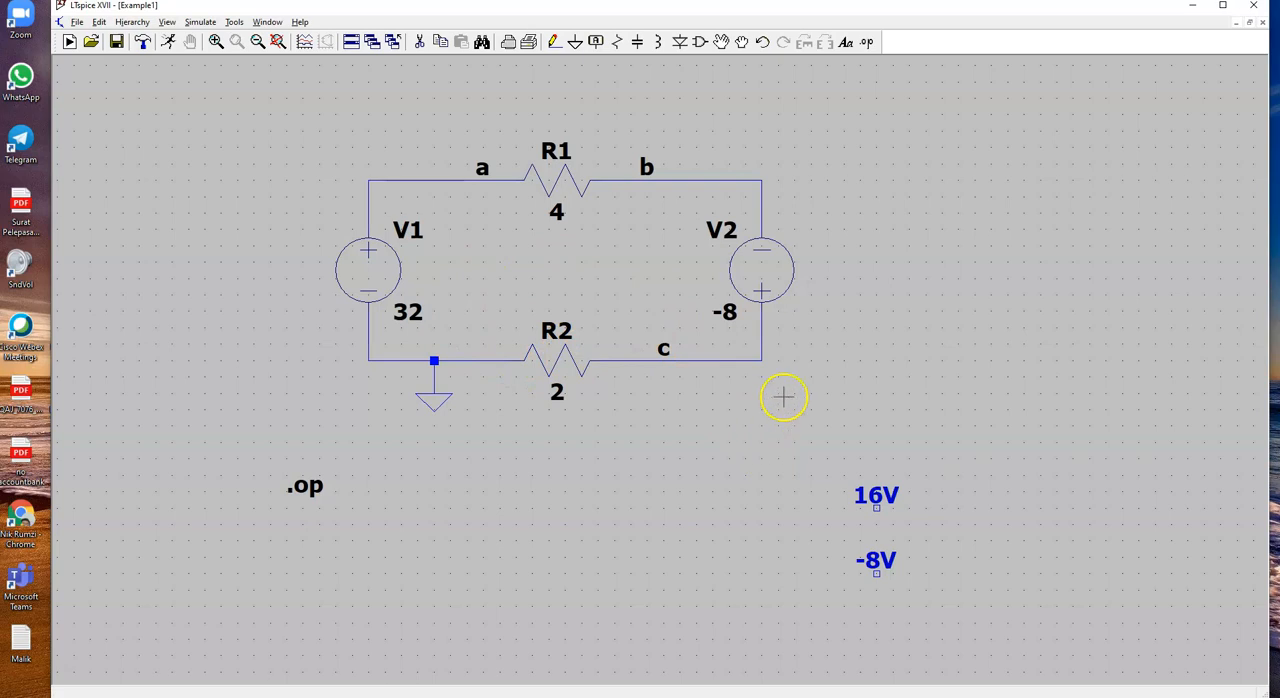
Step: Add the comment text "Vab =" to the schematic in front of the 16V readout
left_click(867, 43)
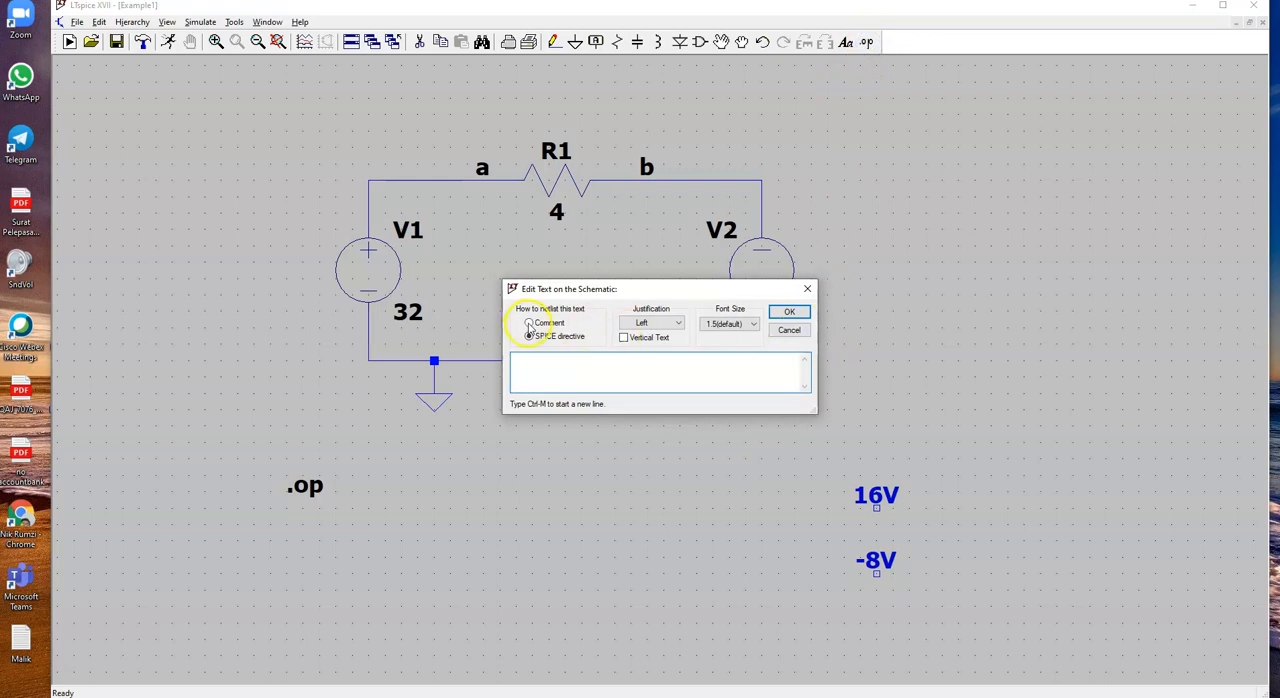
left_click(529, 323)
left_click(535, 362)
key("Return")
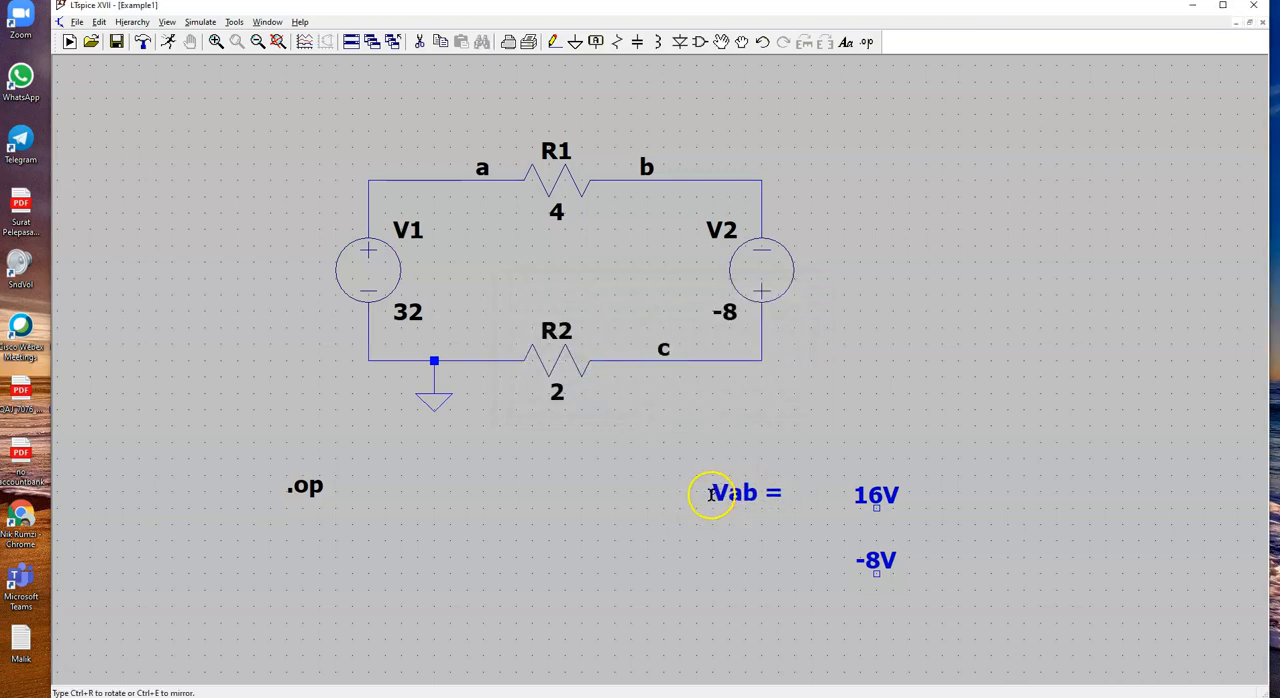
left_click(714, 497)
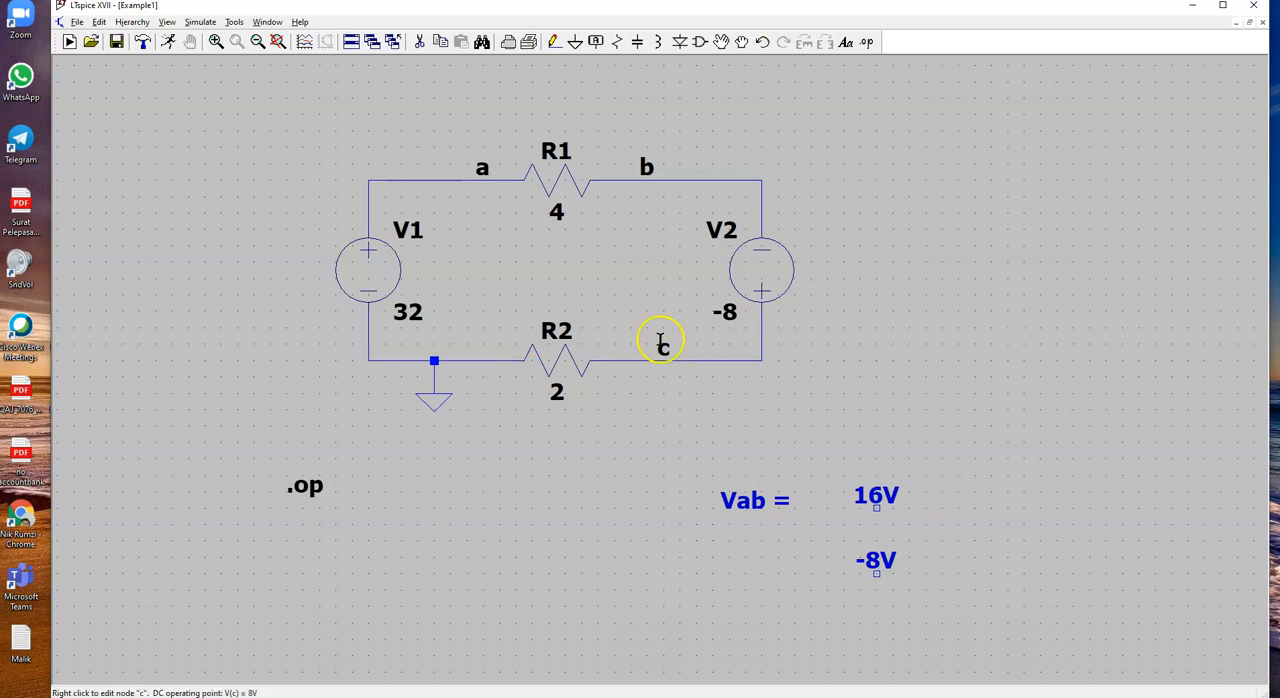
right_click(752, 508)
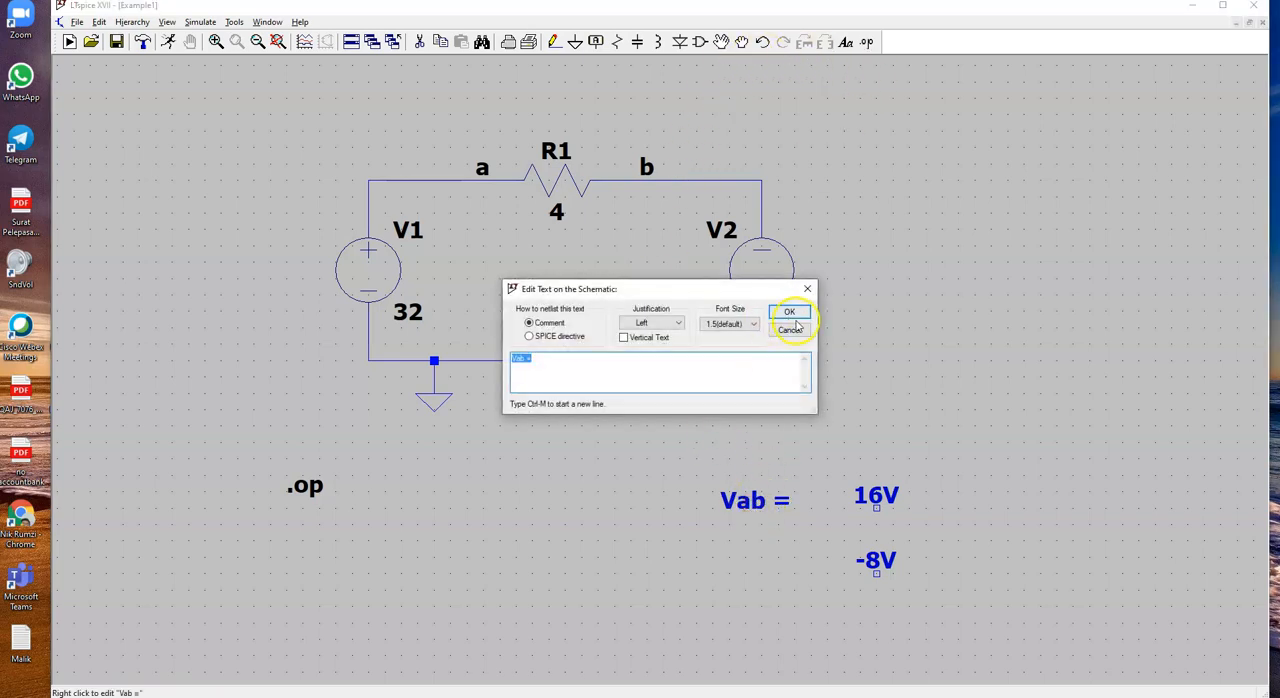
left_click(808, 289)
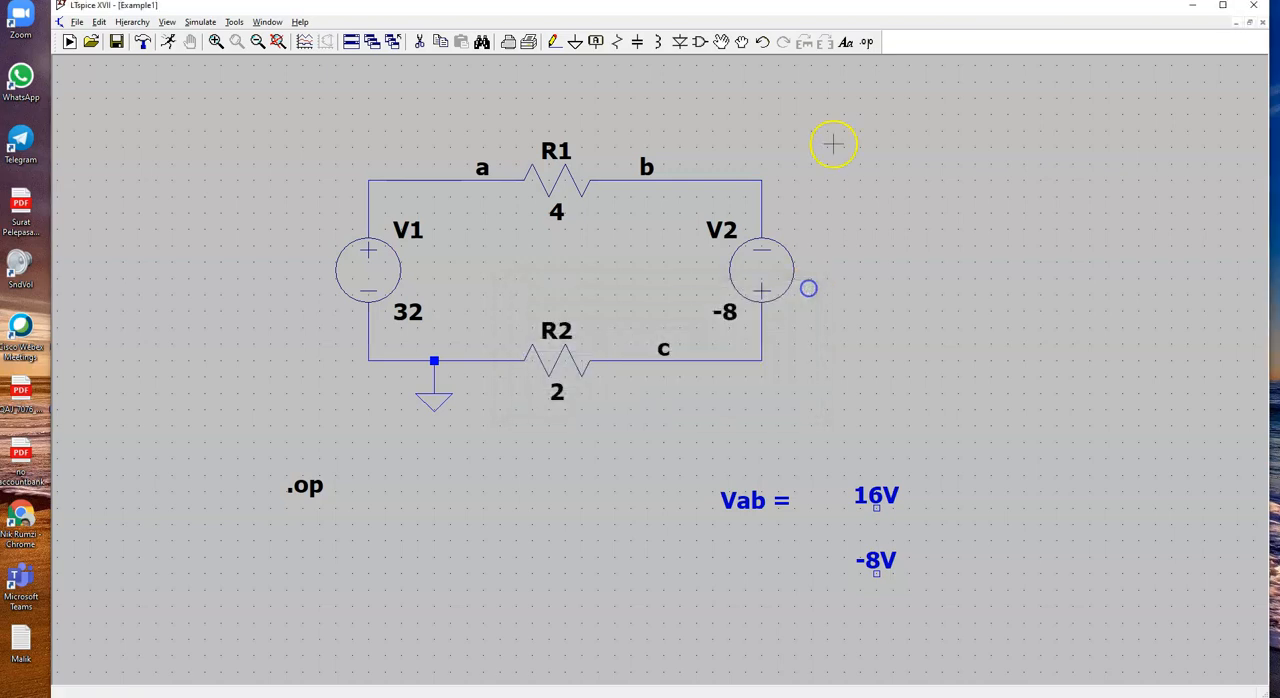
Step: Add the comment text "-Vc" below the "Vab =" comment, in front of the -8V readout
left_click(866, 42)
left_click(548, 326)
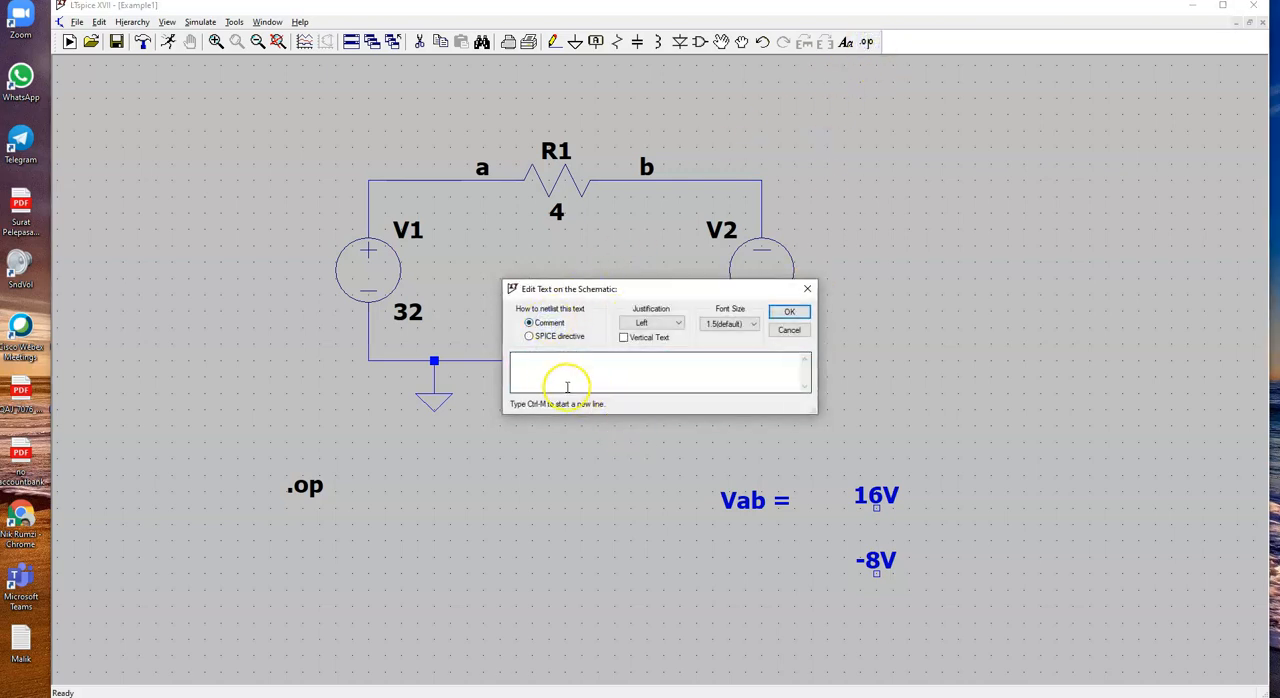
left_click(531, 360)
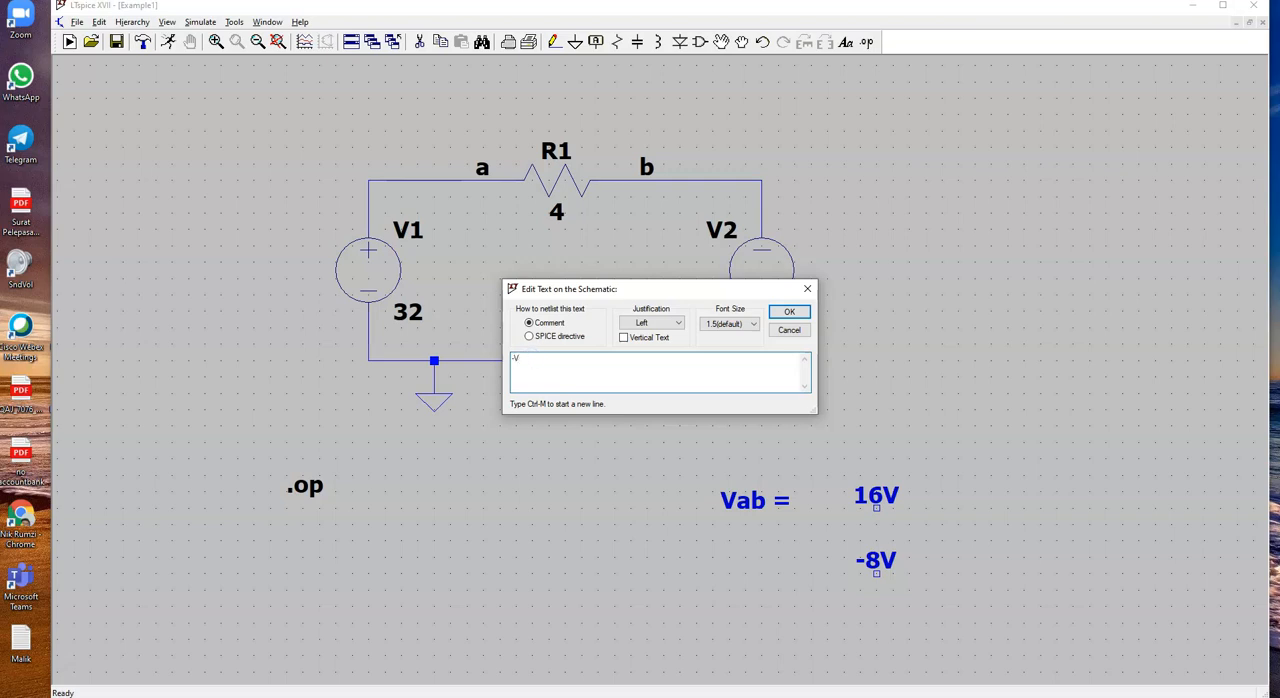
type("-Vc")
key("Return")
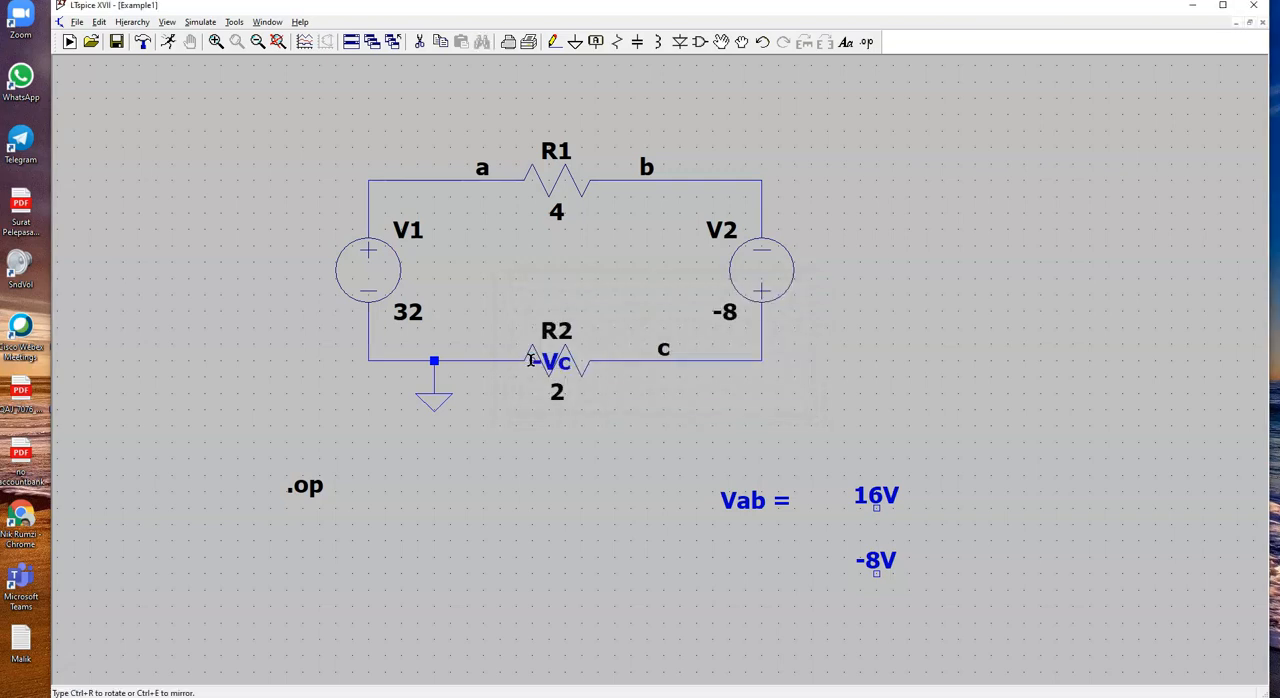
left_click(729, 558)
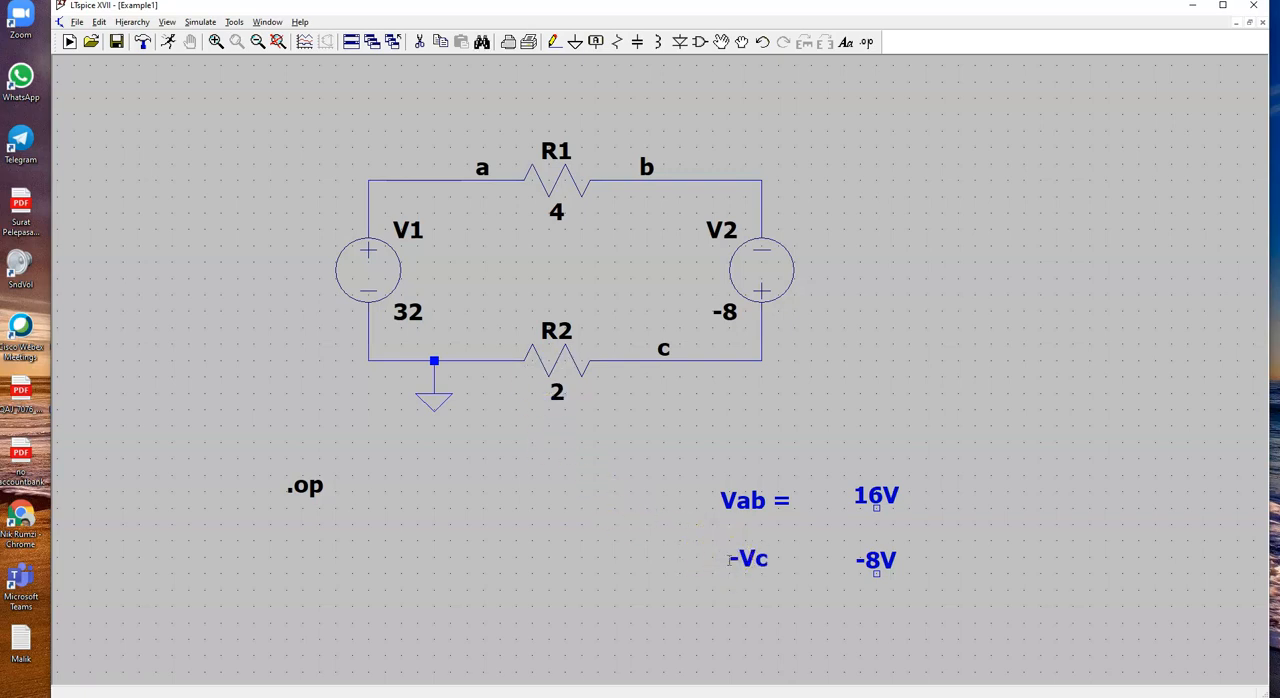
Step: Change the "-Vc" comment on the schematic to "-Vc ="
right_click(729, 558)
left_click(571, 356)
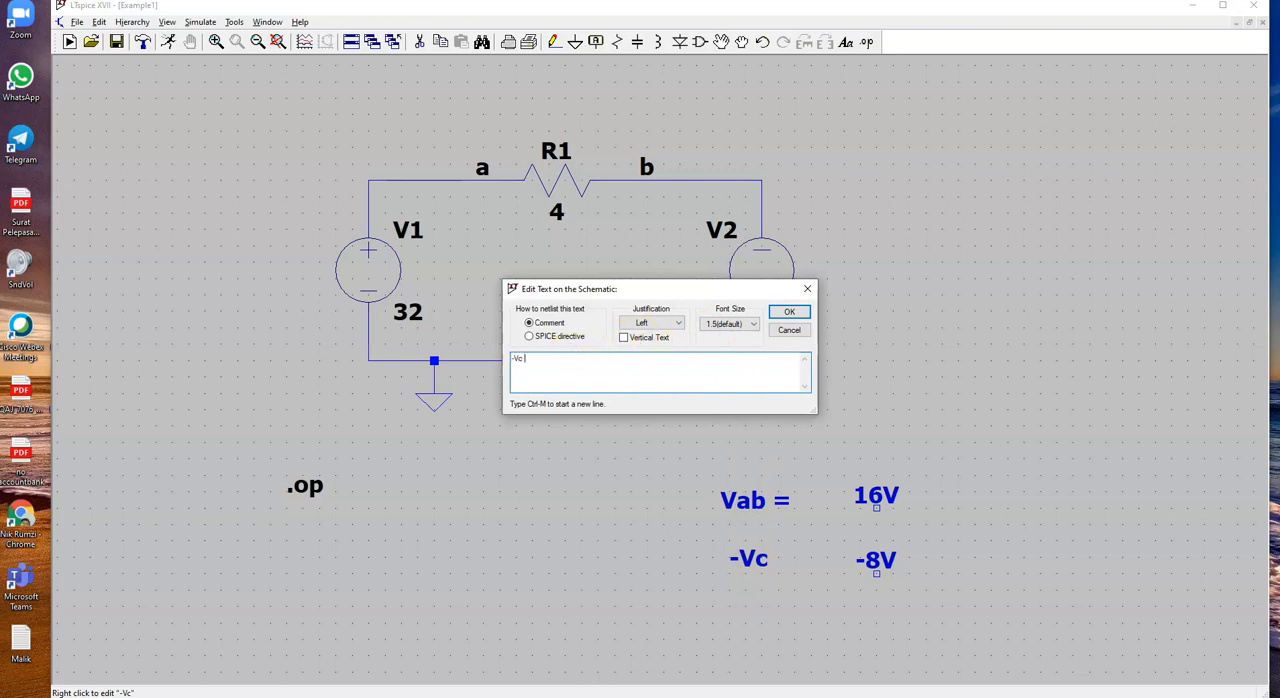
key("Return")
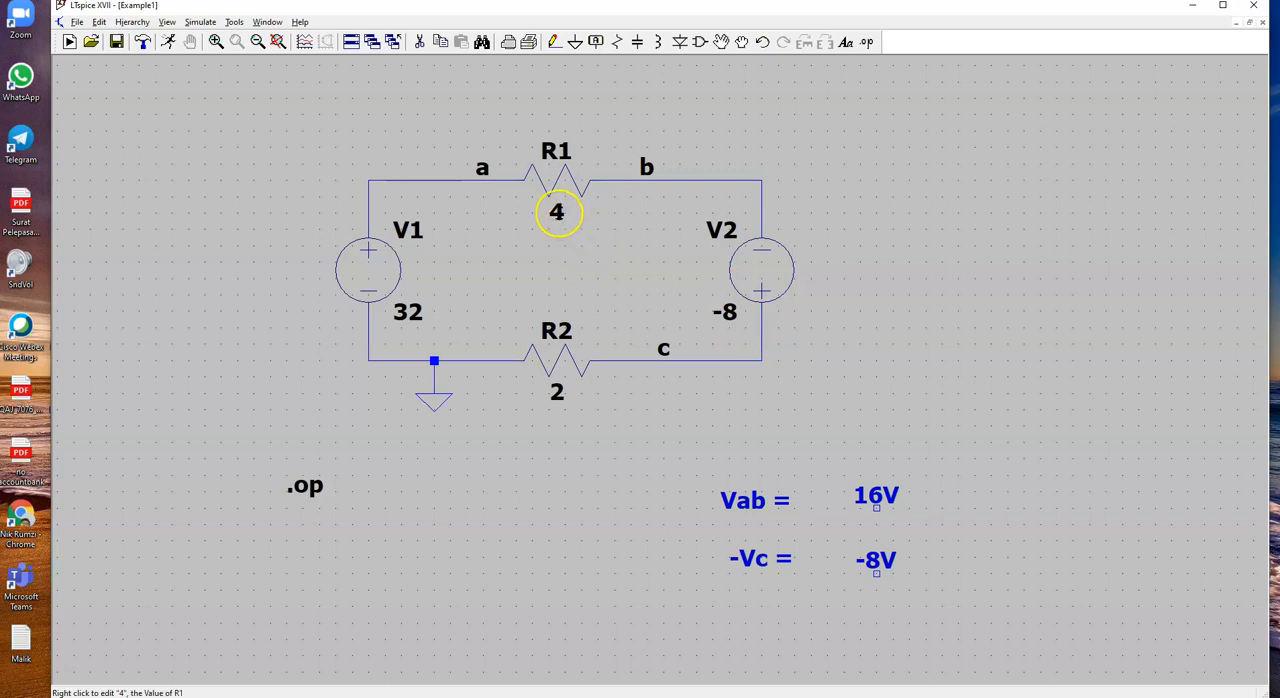
Step: Set the value of R1 to 6, rerun the operating point simulation and close its results
right_click(556, 212)
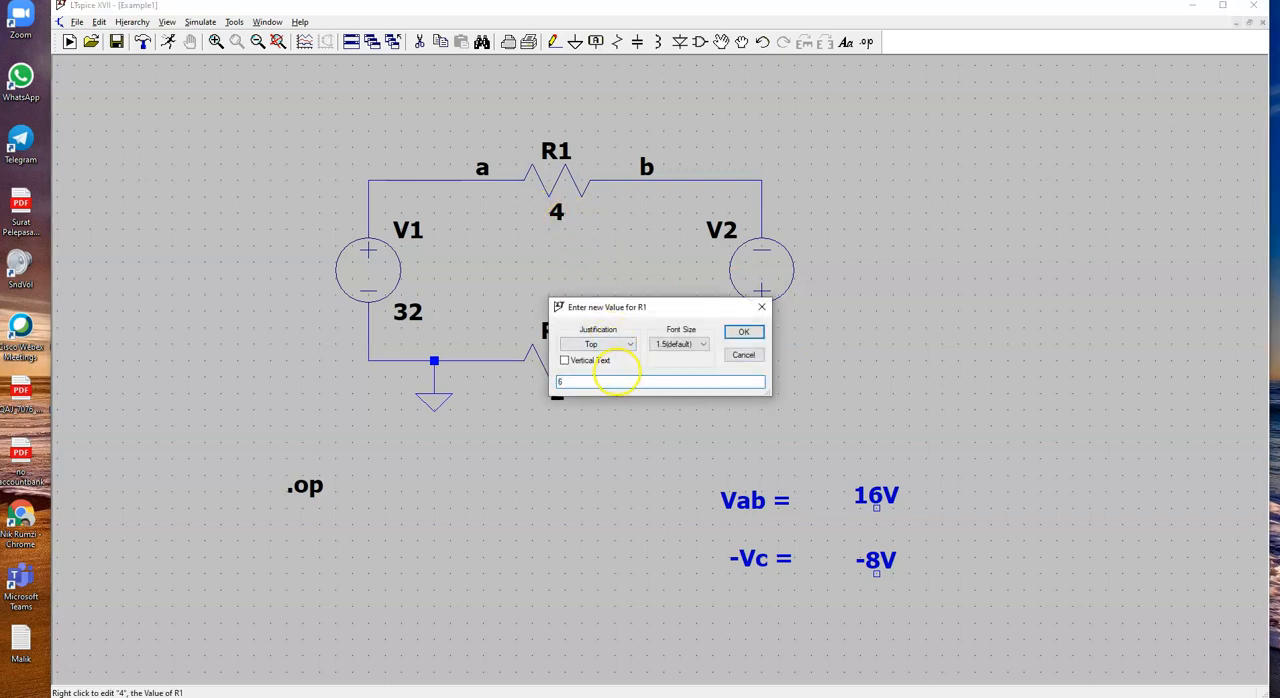
left_click(744, 333)
left_click(168, 42)
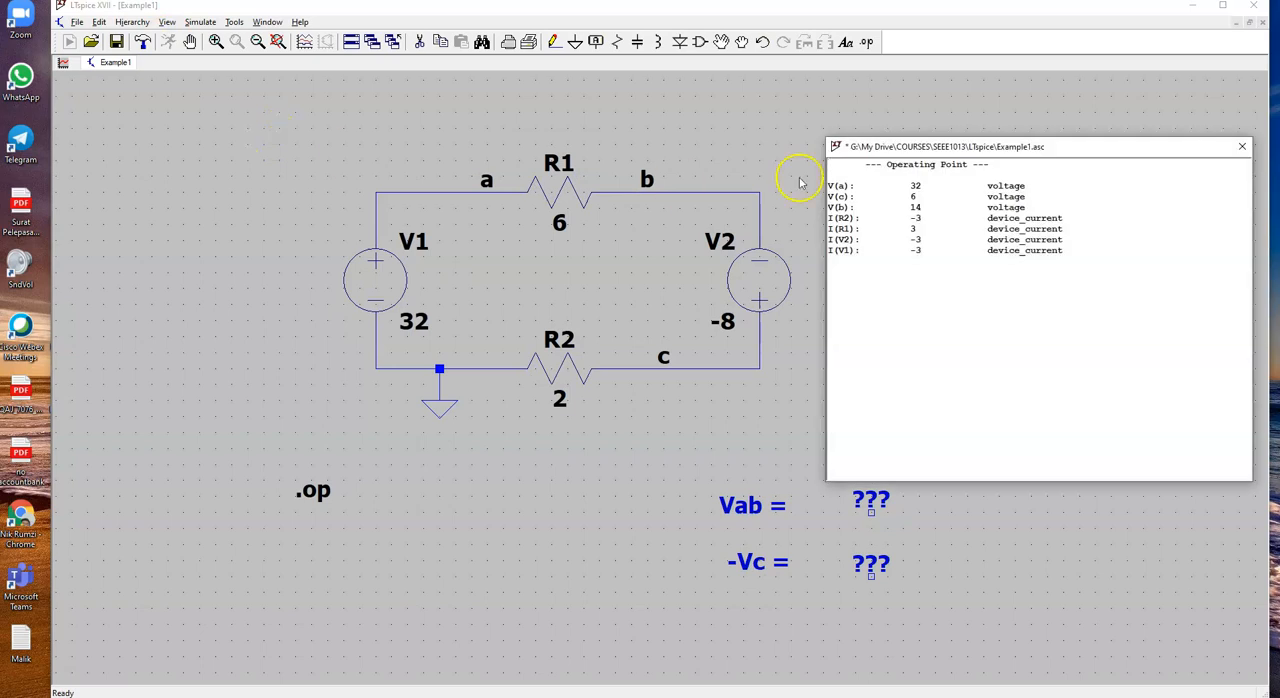
left_click(1242, 146)
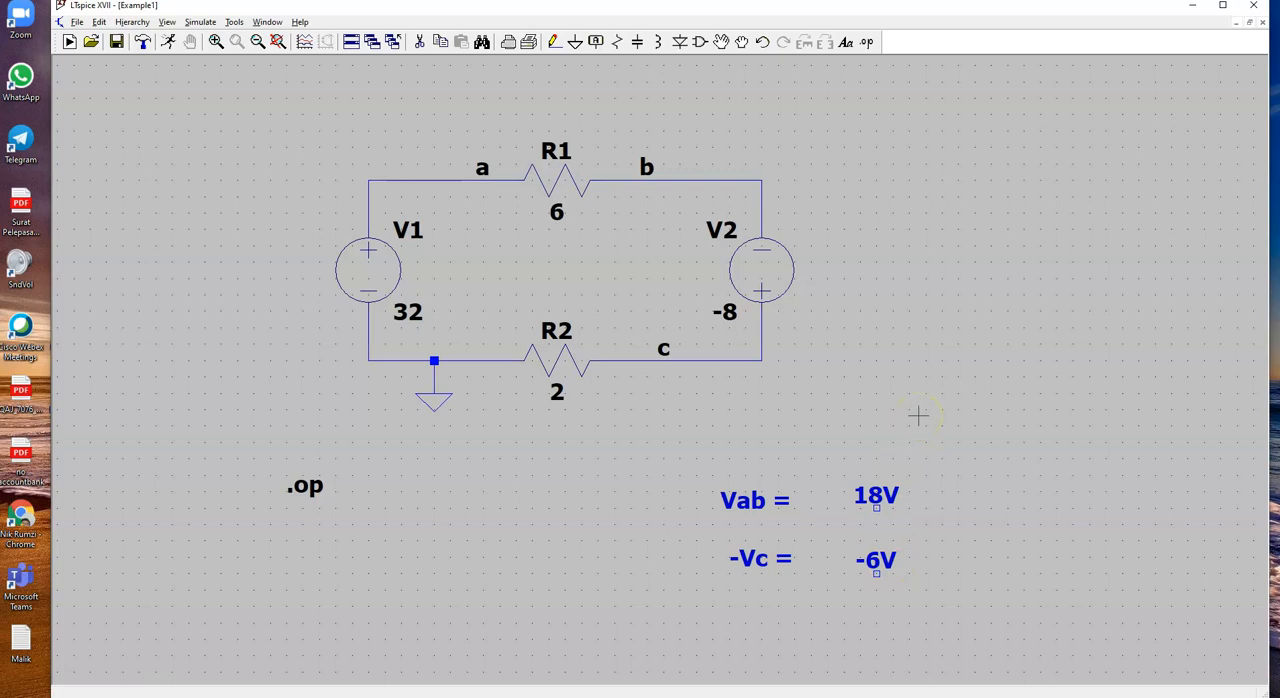
Step: Check the PP 2.5 solution PDF, then set R1 to 4 in LTspice and rerun the operating point simulation
key("alt+Tab")
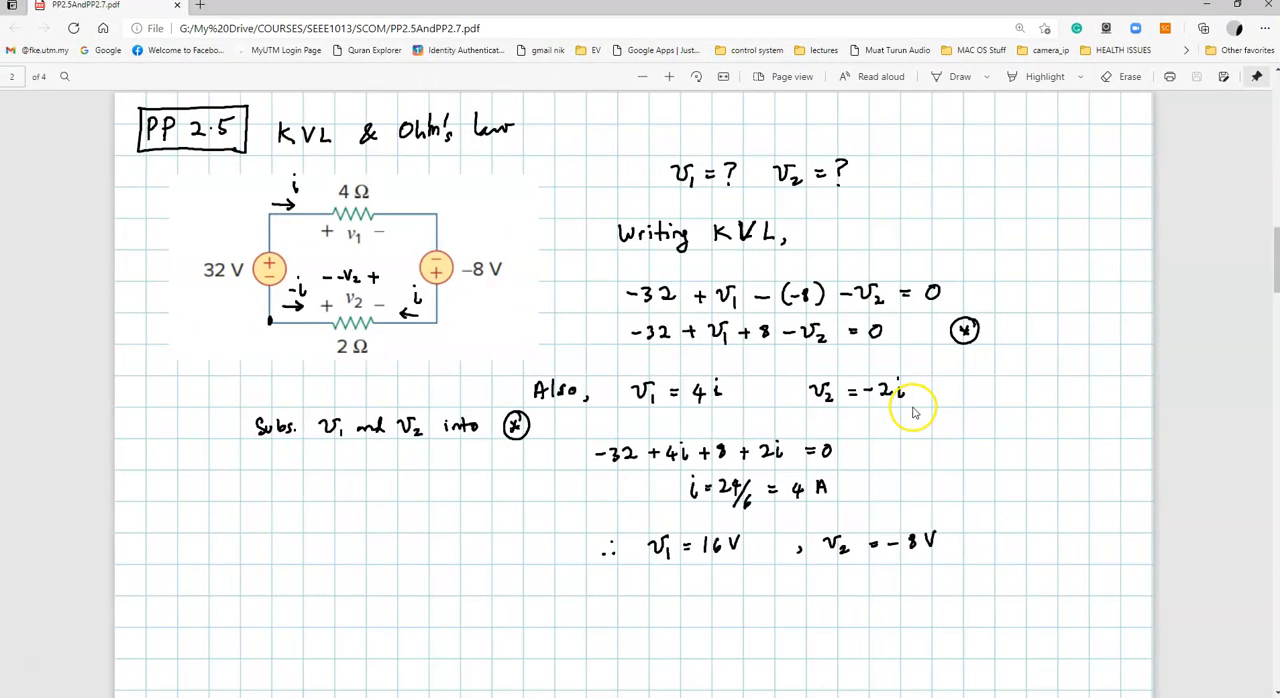
key("alt+Tab")
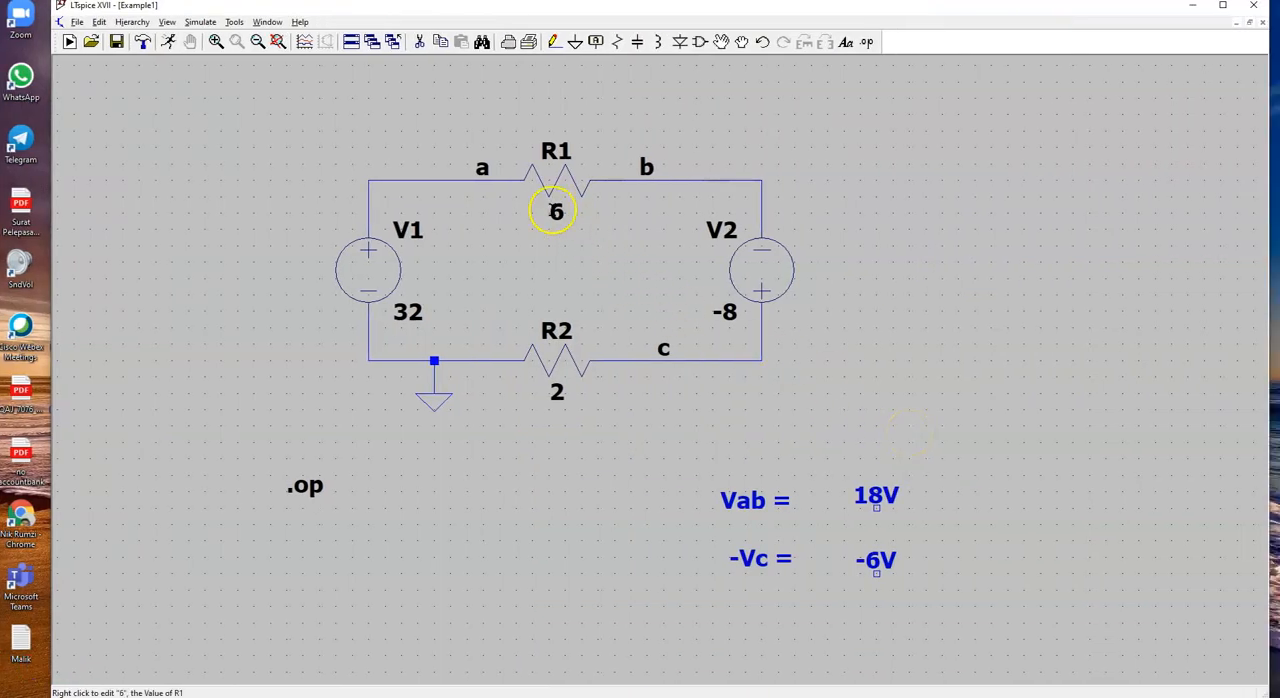
right_click(556, 214)
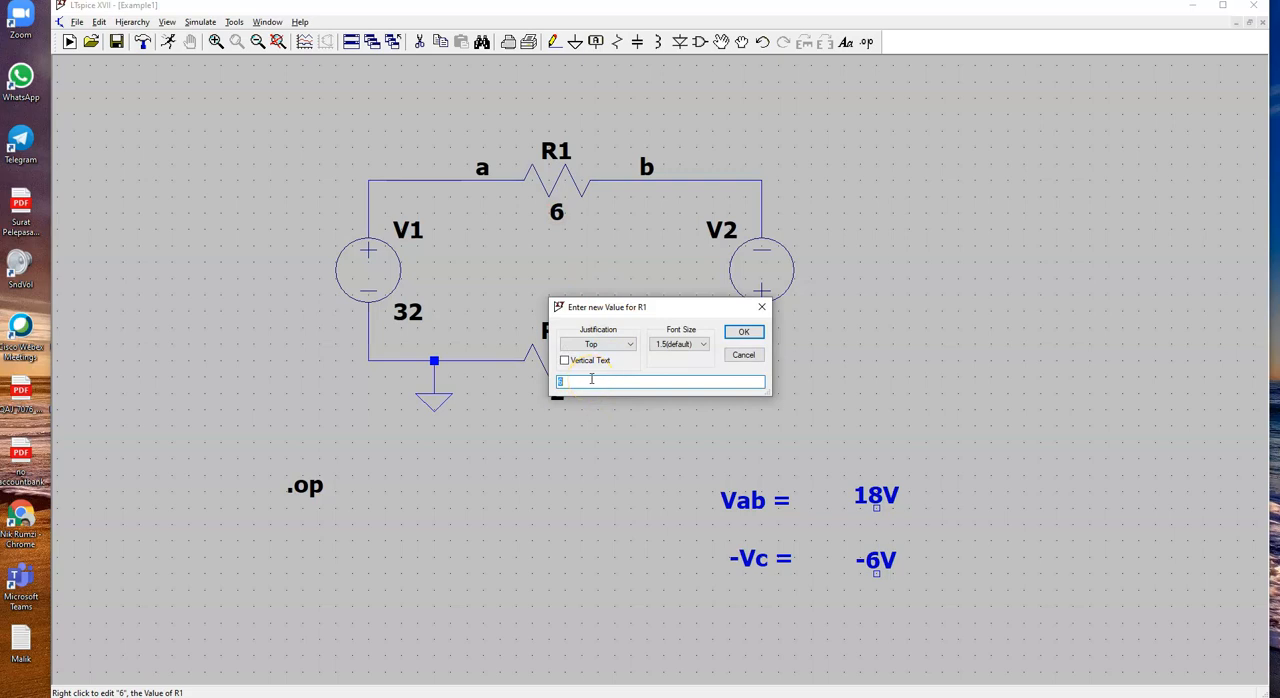
key("Return")
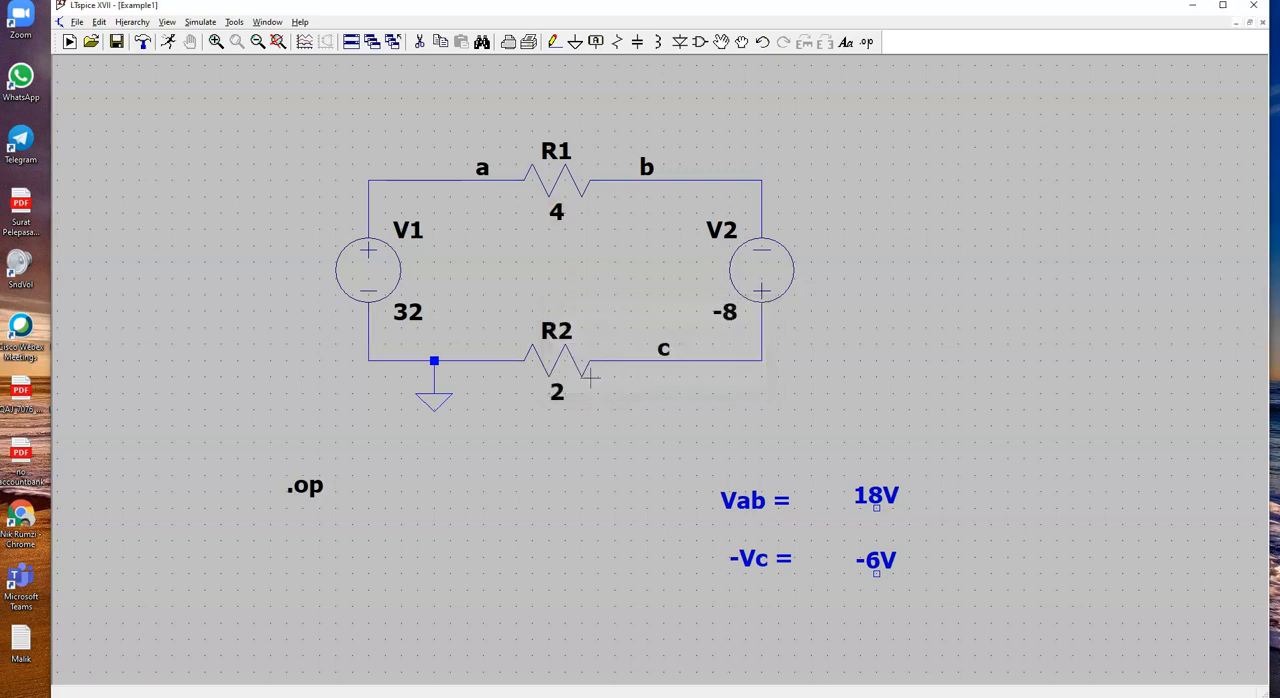
left_click(168, 42)
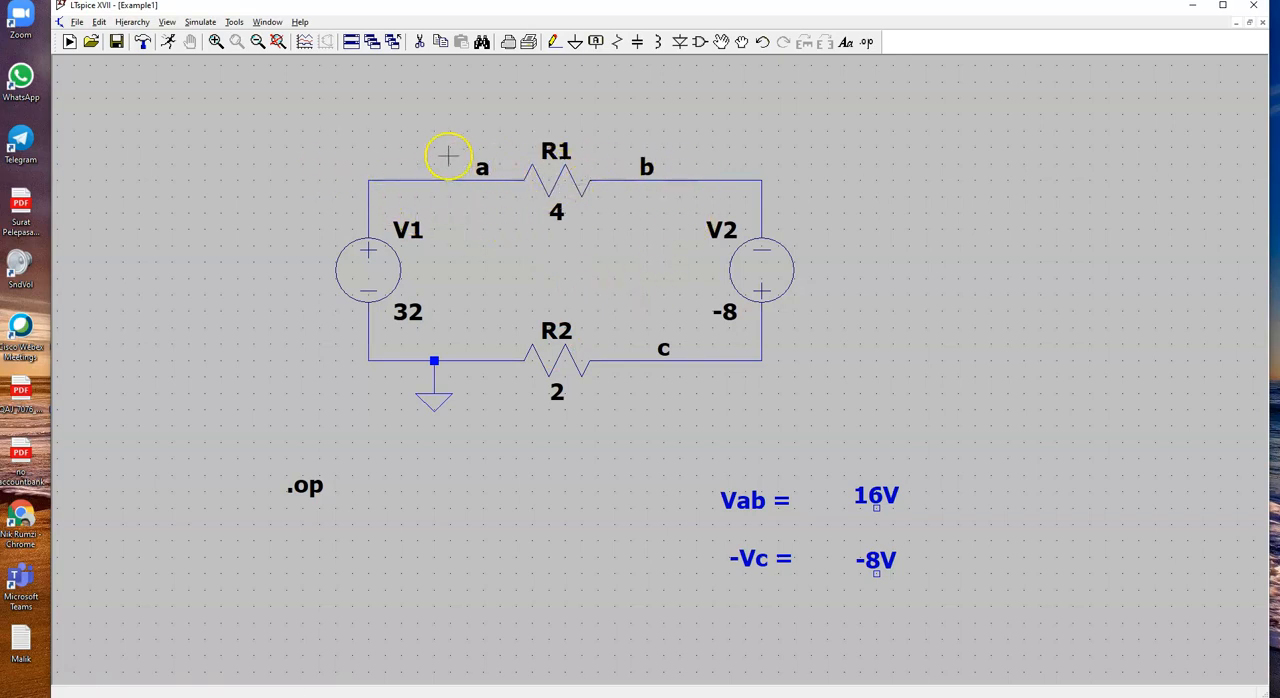
Step: Place a readout on the node a wire above V1 and set its displayed expression to I(R1)
left_click(390, 180)
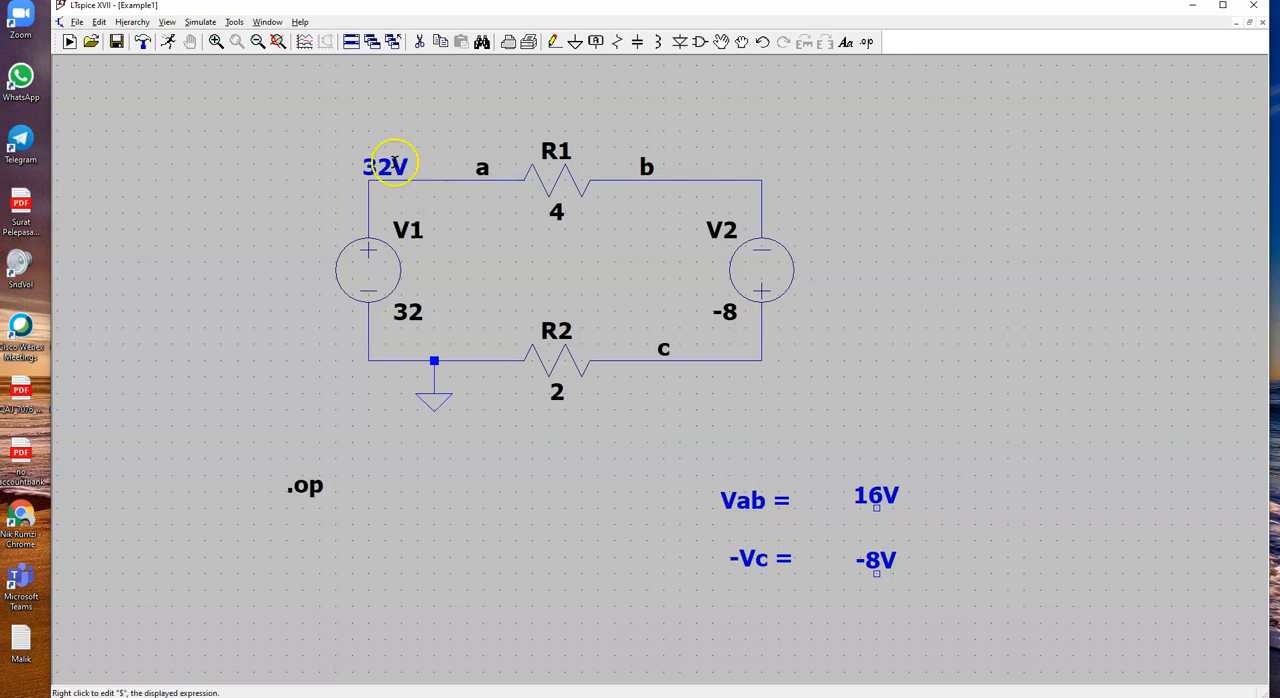
right_click(393, 167)
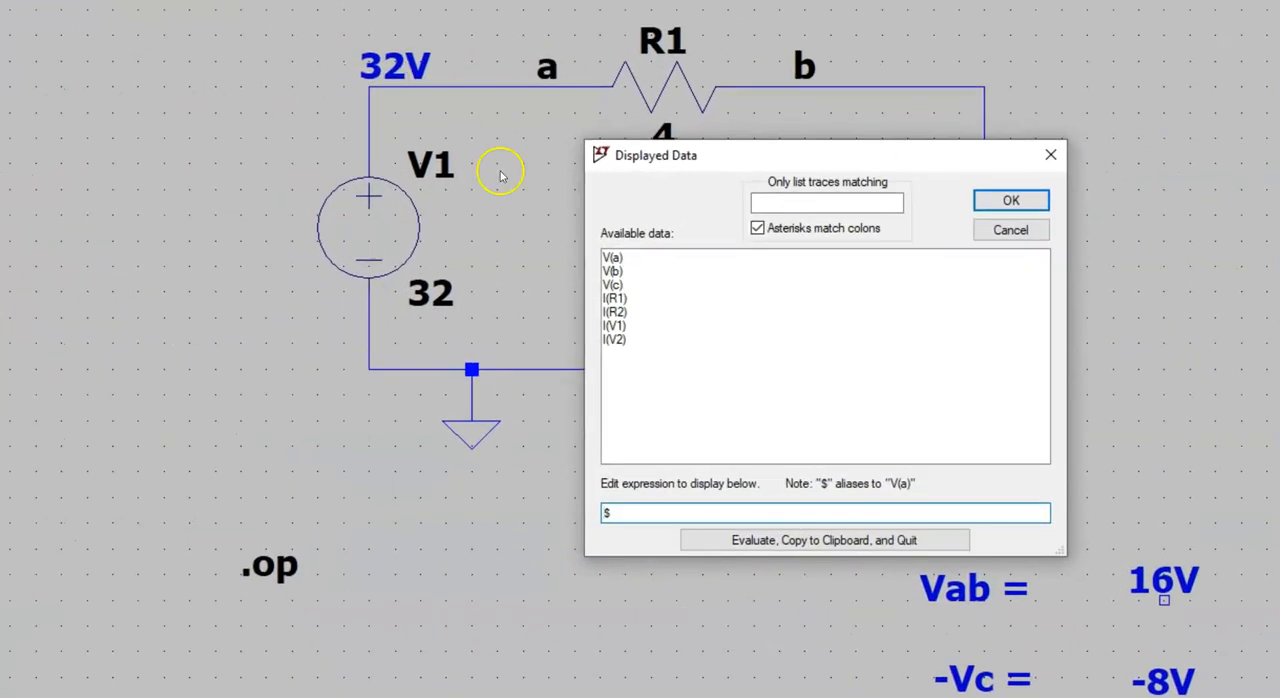
left_click(628, 512)
key("BackSpace")
left_click(618, 298)
left_click(1003, 201)
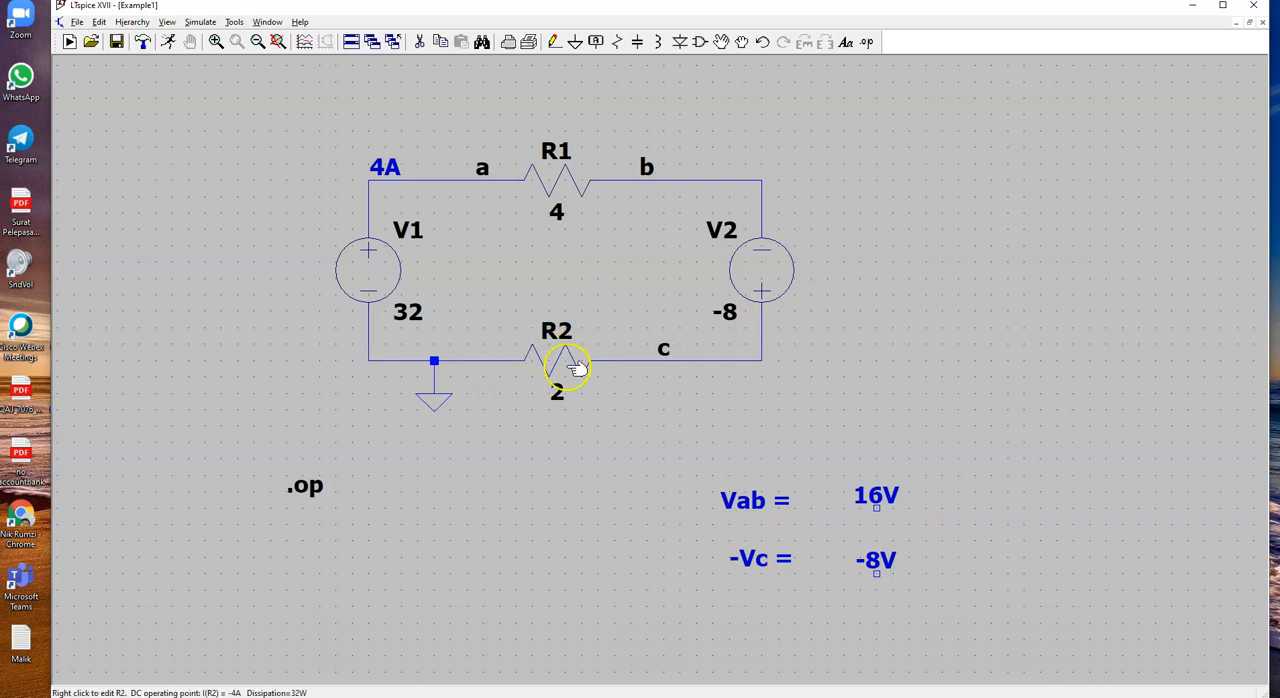
Step: Place a readout on the wire between R2 and label c and set its displayed expression to I(R2)
left_click(624, 362)
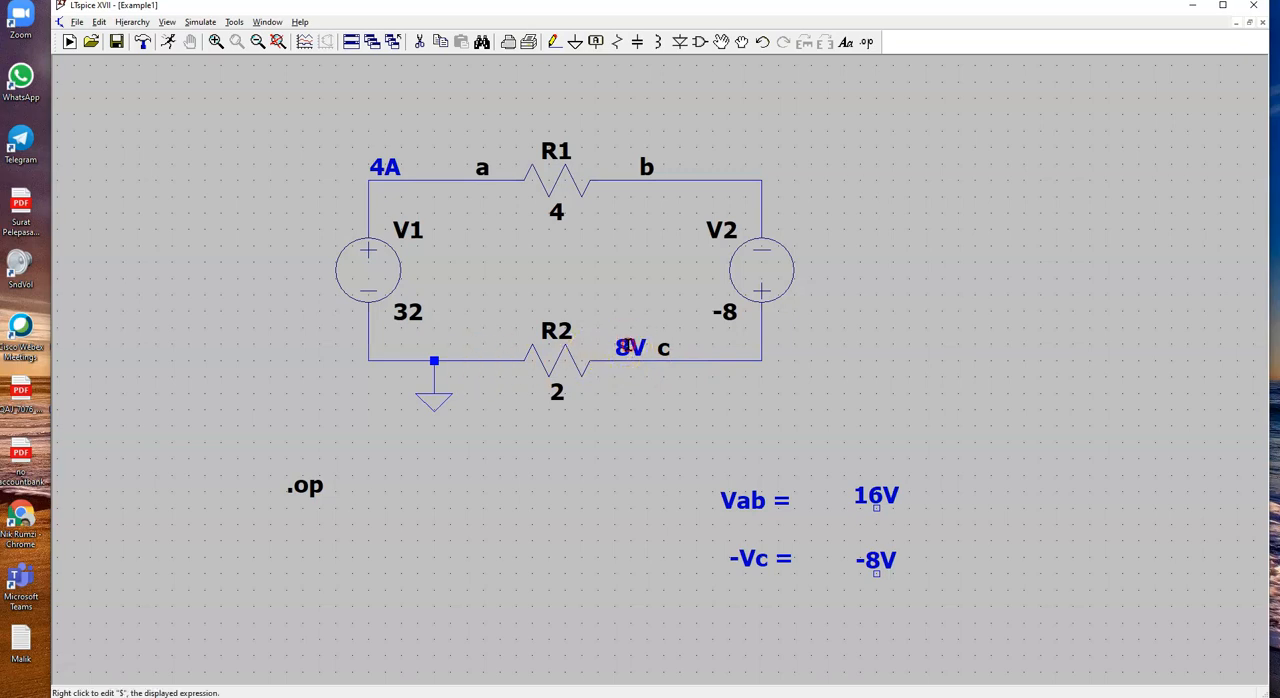
right_click(626, 345)
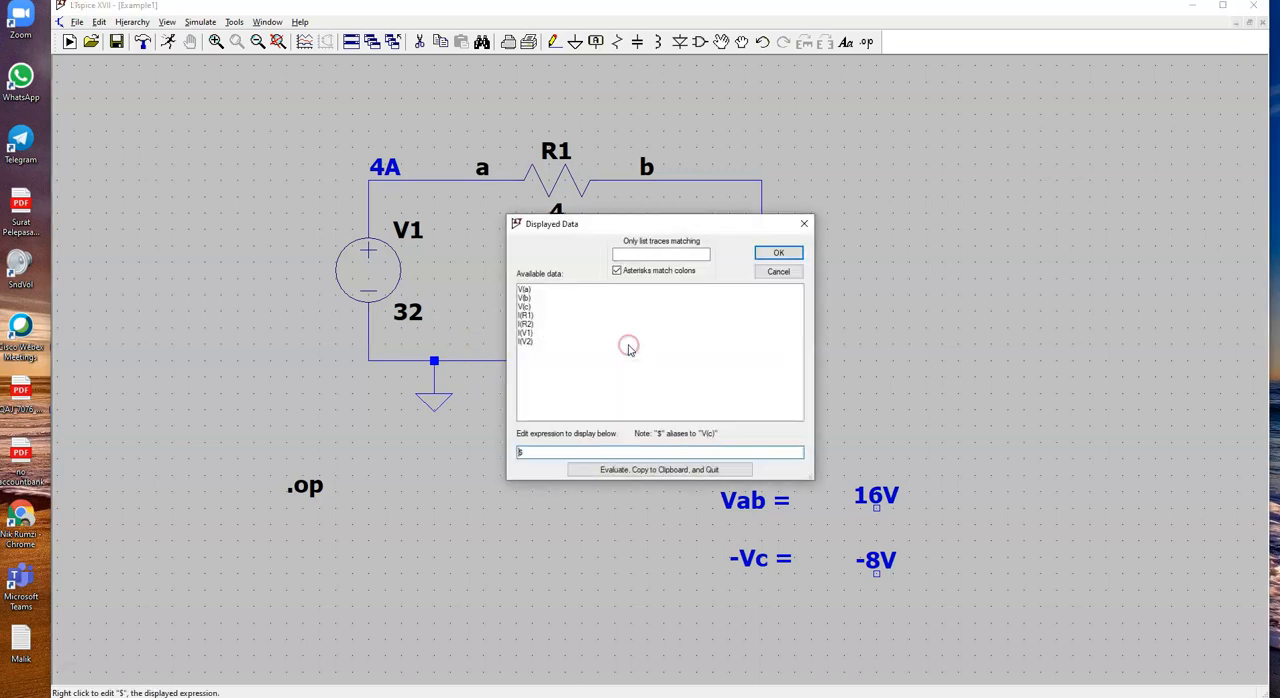
left_click(527, 324)
left_click(780, 252)
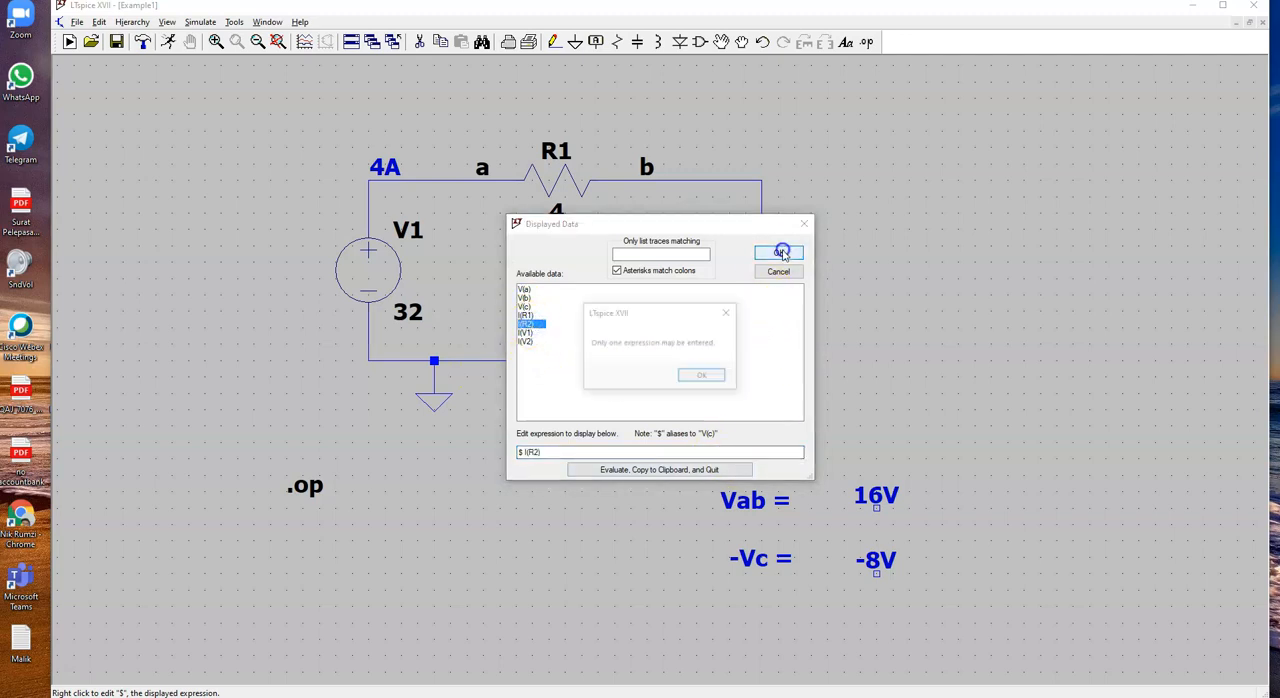
left_click(700, 378)
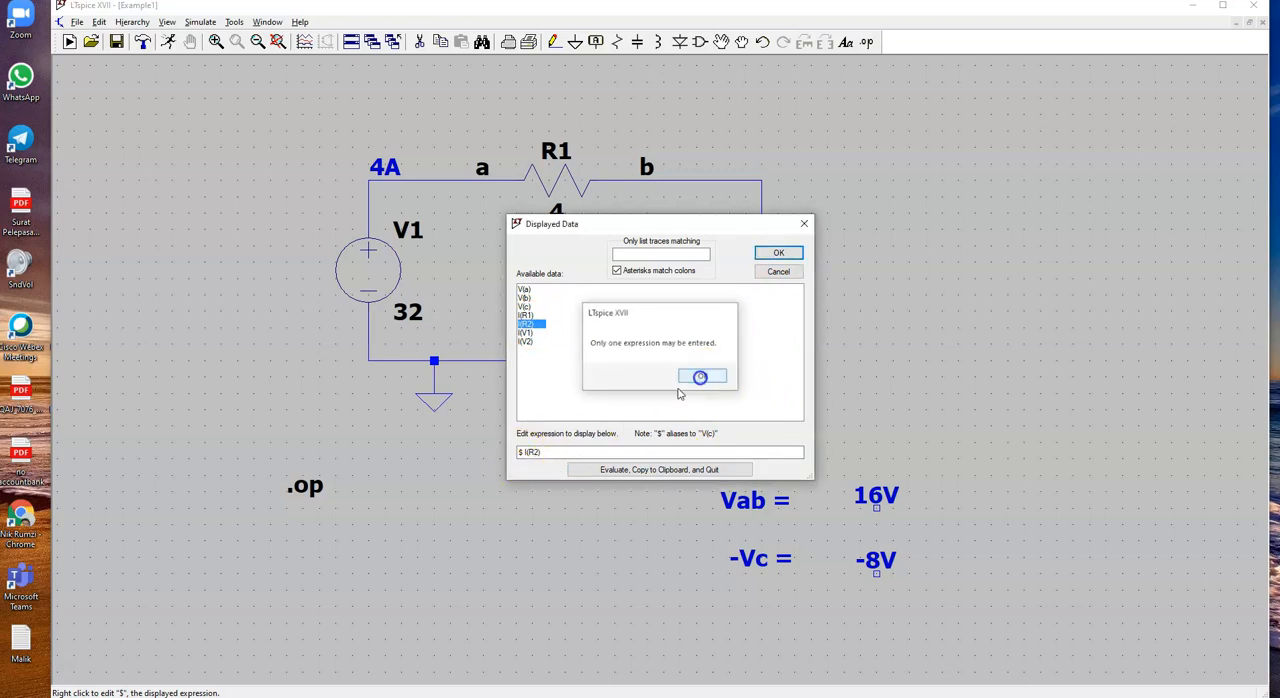
left_click(522, 452)
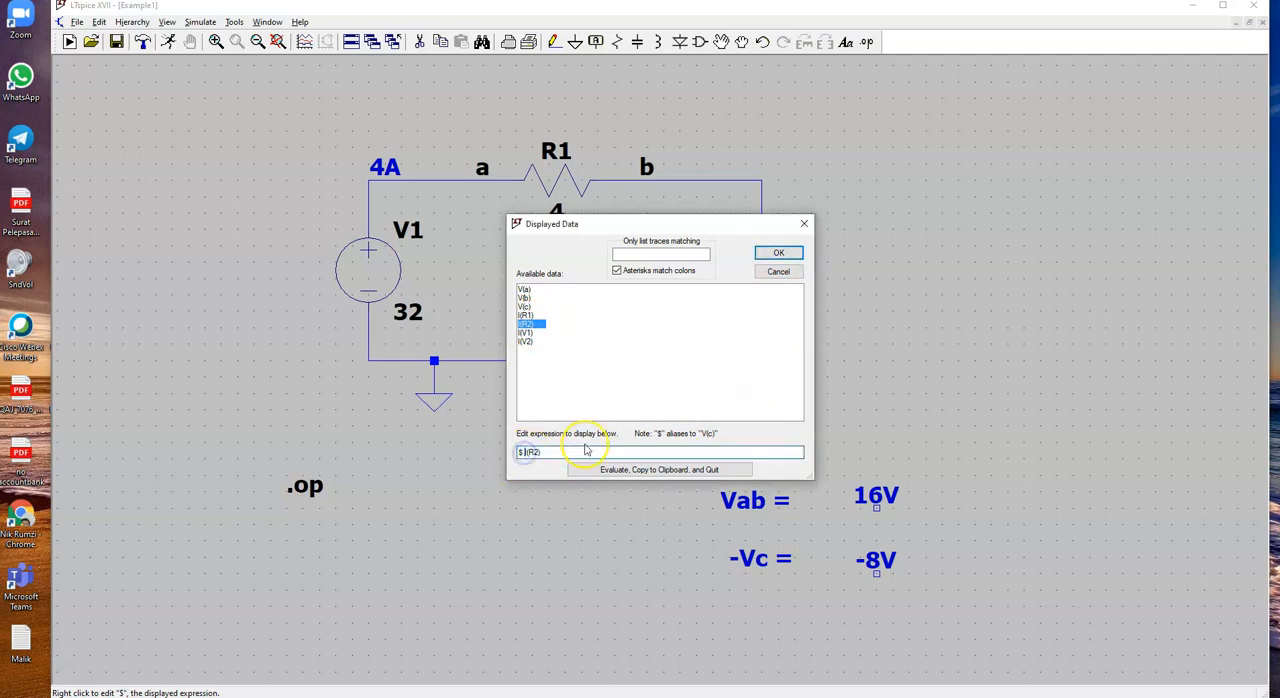
key("Delete")
key("Delete")
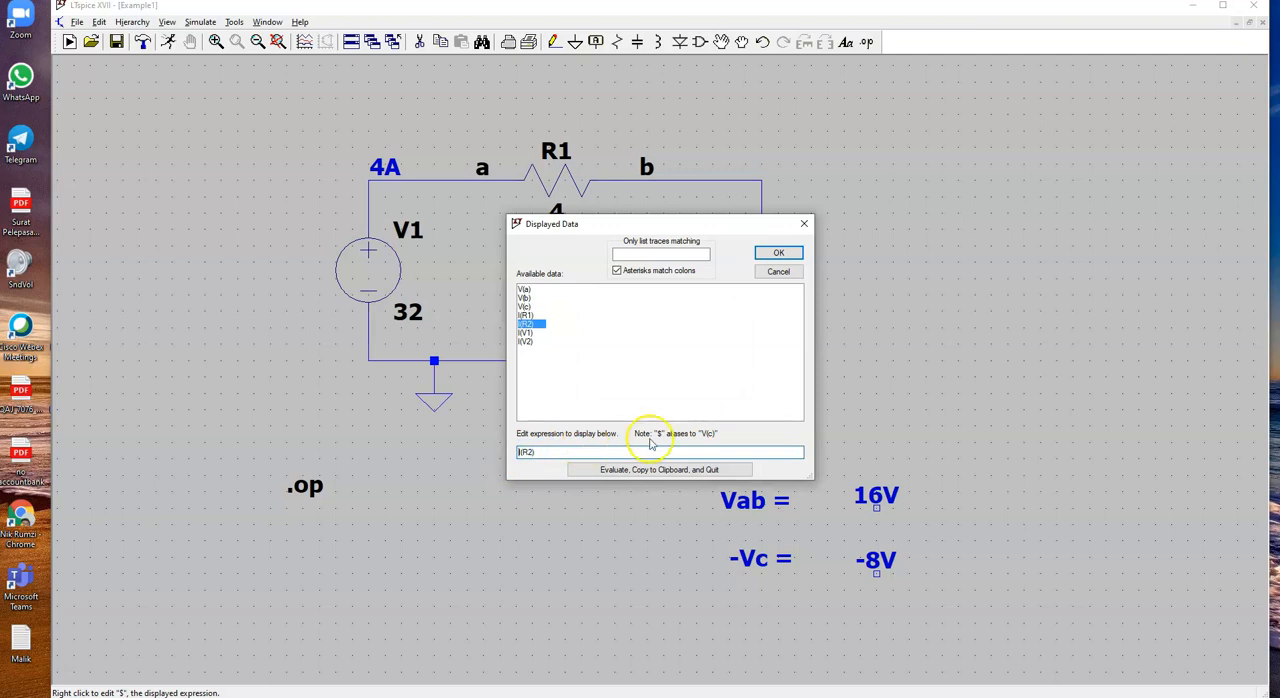
left_click(786, 252)
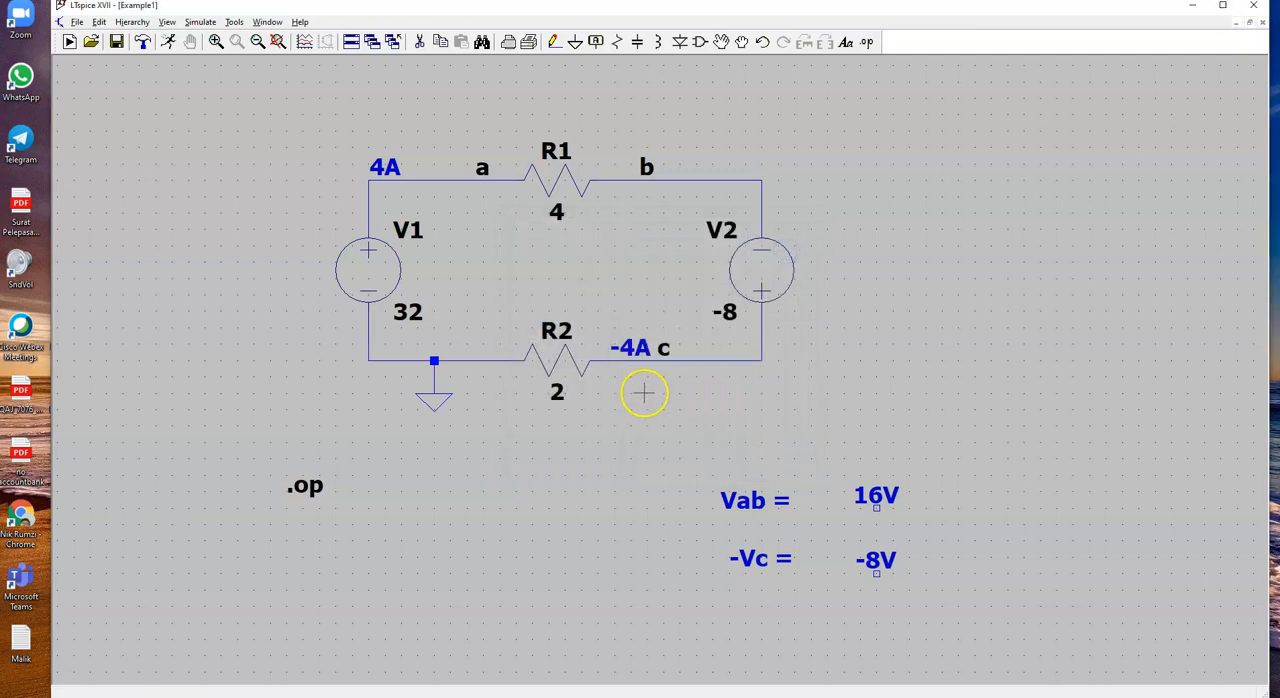